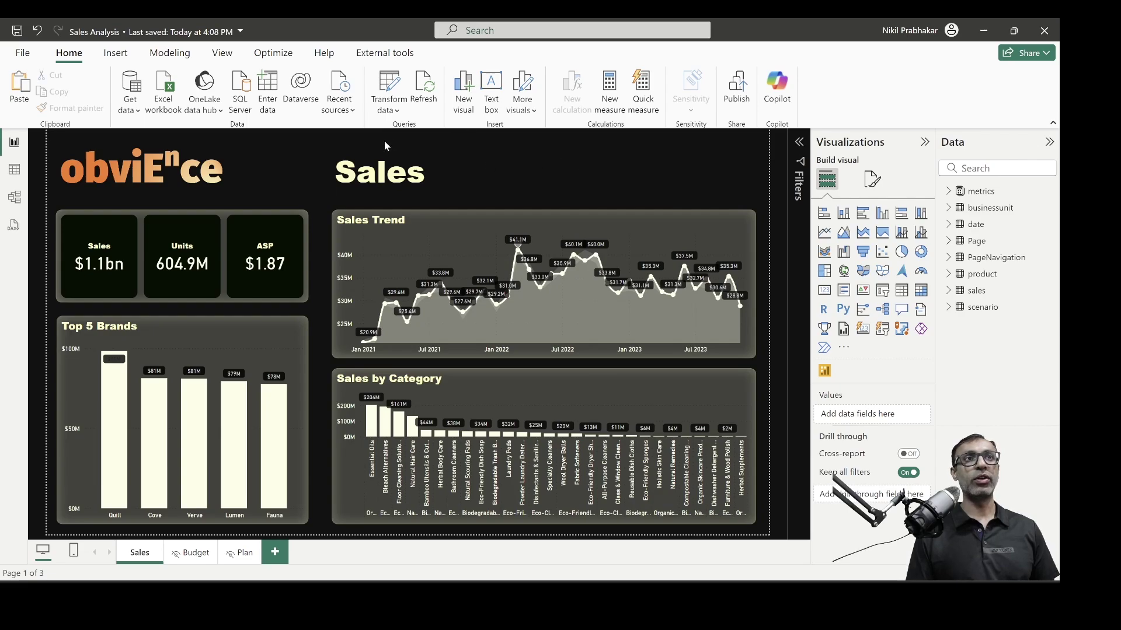
Insert a blank button and place it beside the Sales title
{"action": "left_click", "coordinate": [116, 54]}
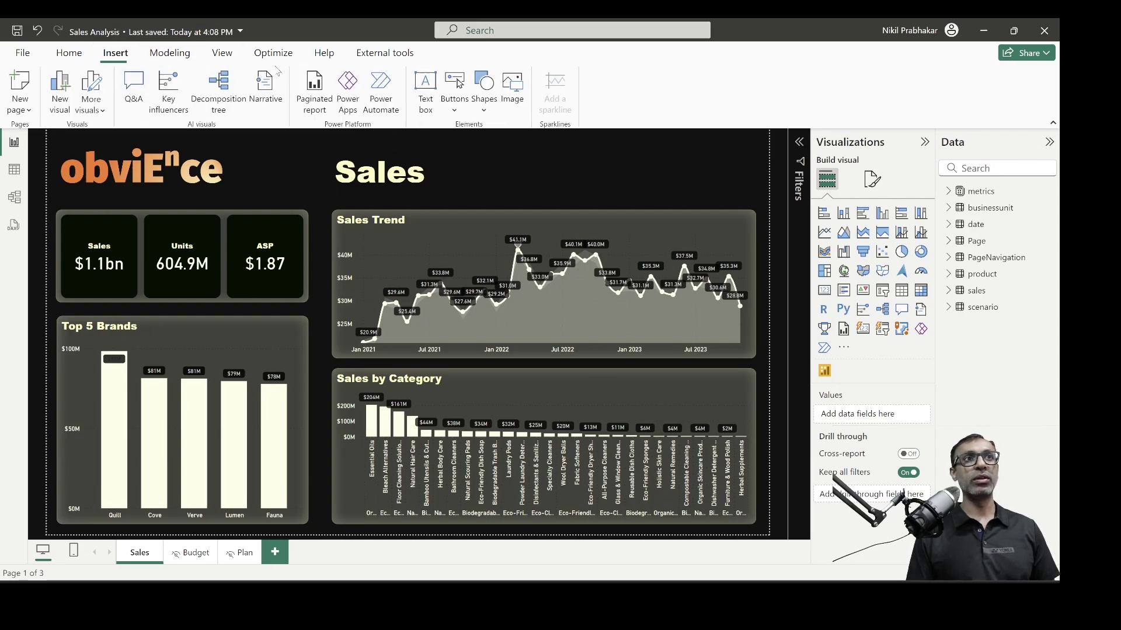
{"action": "left_click", "coordinate": [456, 112]}
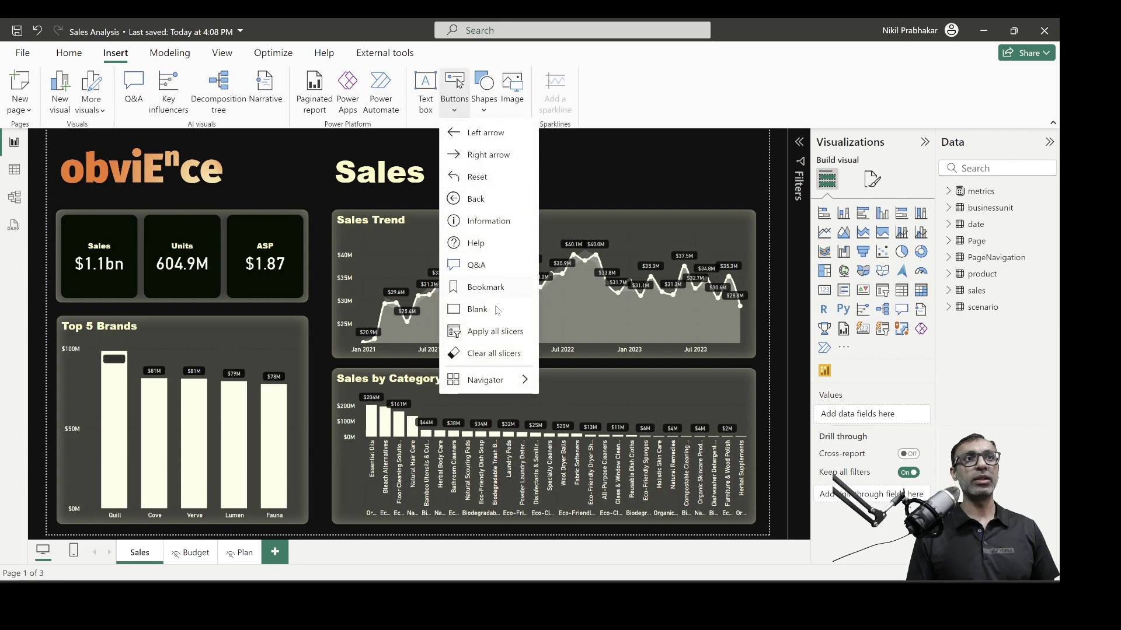
{"action": "left_click", "coordinate": [478, 309]}
{"action": "left_click_drag", "start_coordinate": [88, 151], "coordinate": [564, 187]}
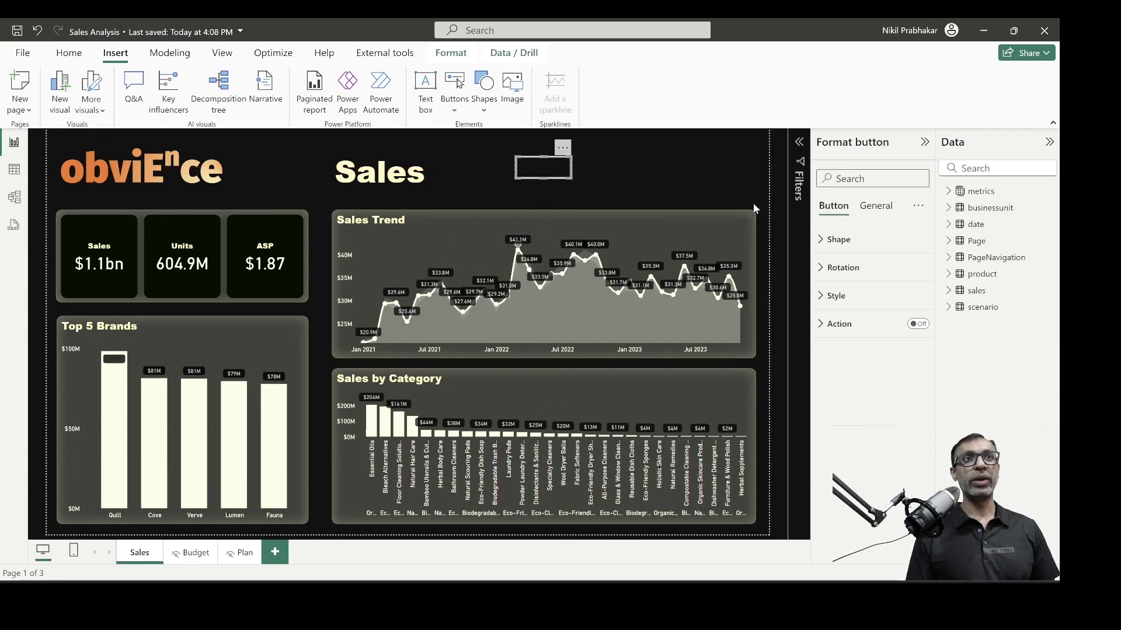
Turn on the button's text and label it 'Budget'
{"action": "left_click", "coordinate": [832, 296]}
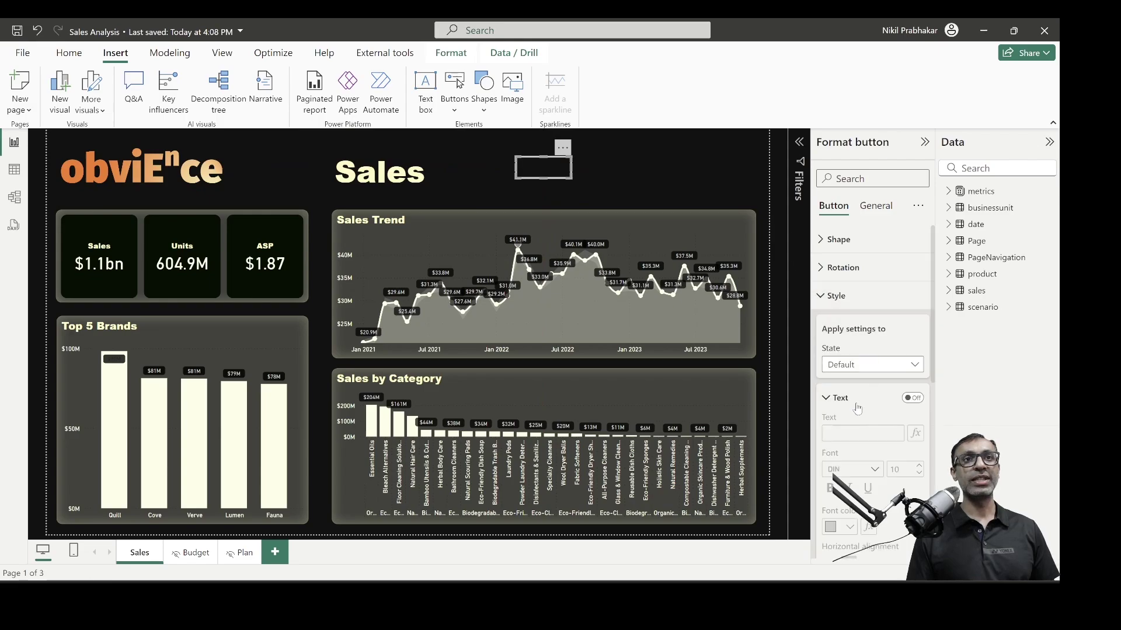
{"action": "left_click", "coordinate": [916, 399]}
{"action": "left_click", "coordinate": [856, 433]}
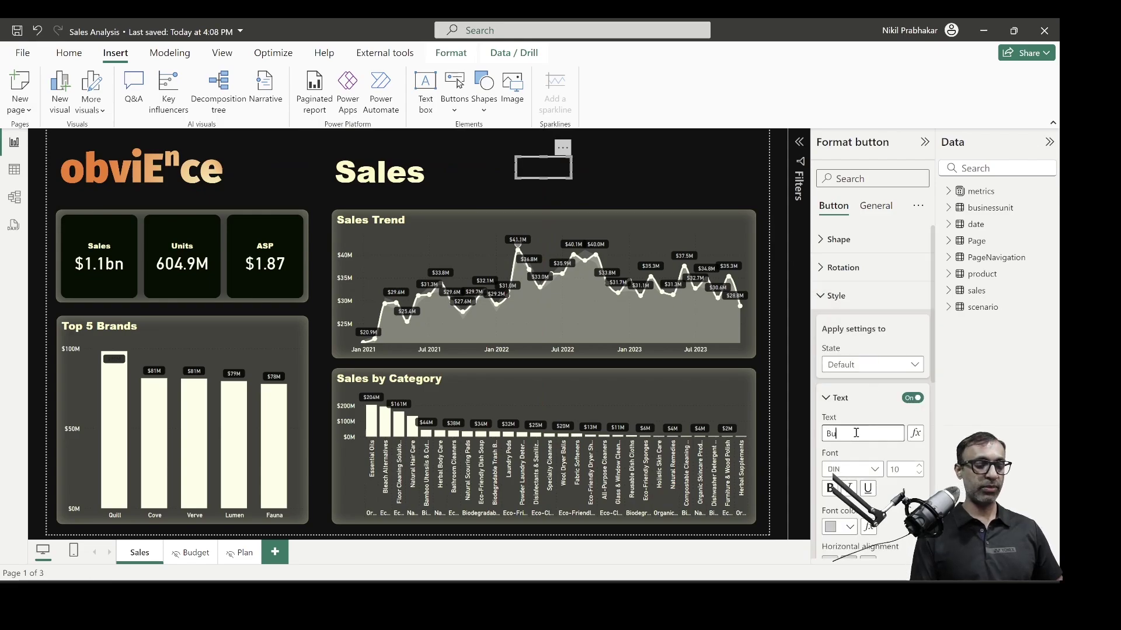
{"action": "type", "text": "Budget"}
{"action": "left_click", "coordinate": [912, 398]}
{"action": "left_click", "coordinate": [912, 399]}
{"action": "left_click", "coordinate": [829, 299]}
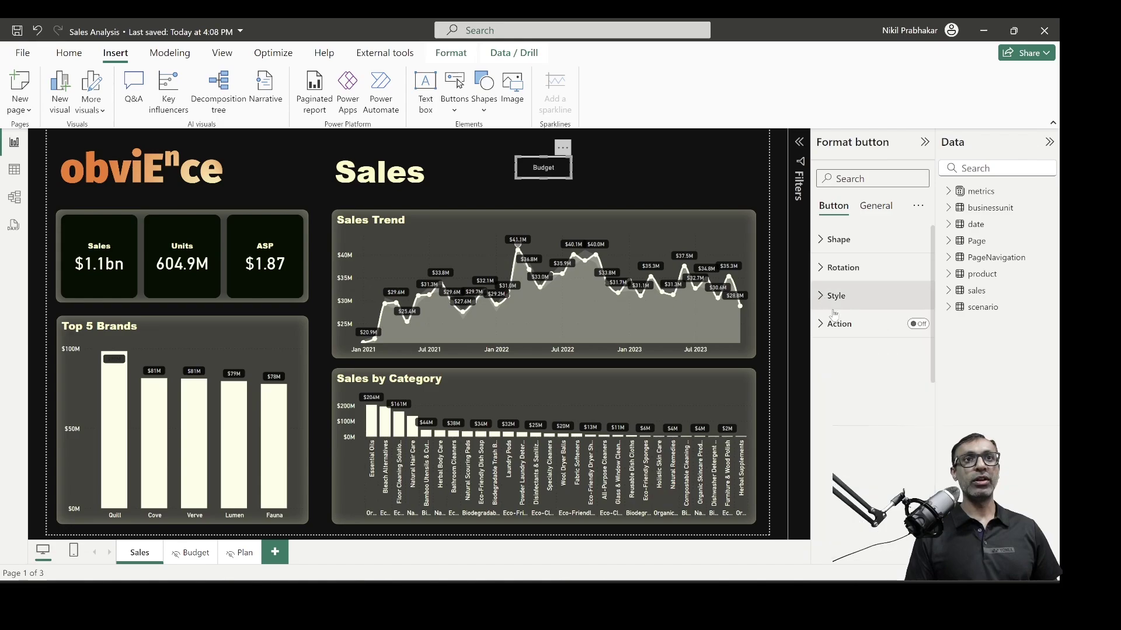
{"action": "left_click", "coordinate": [843, 333]}
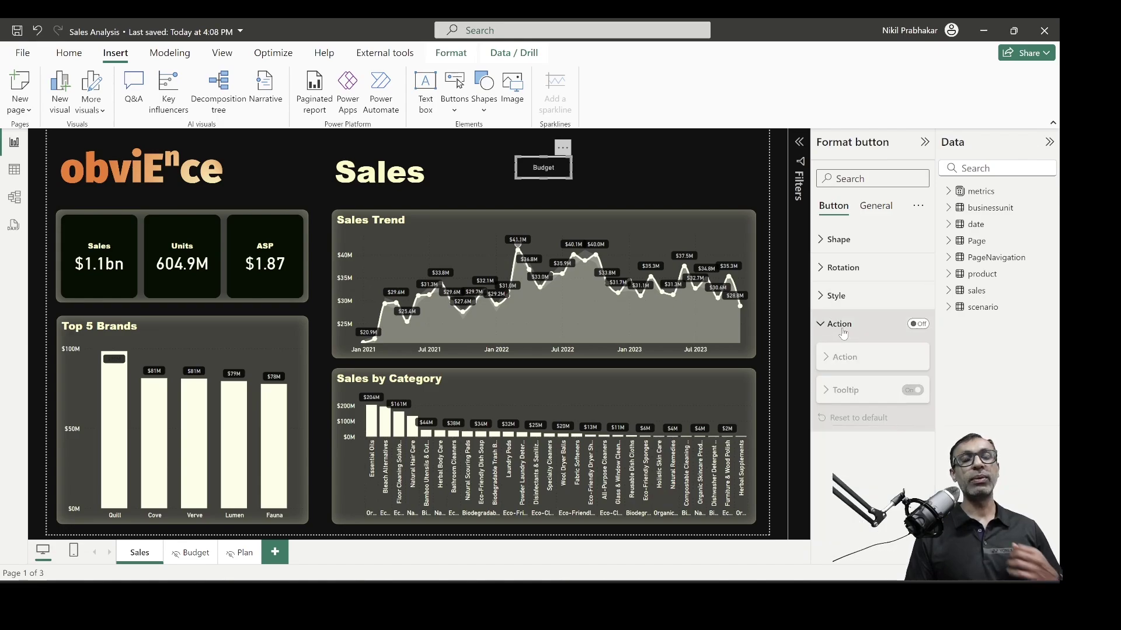
Turn the button's action on as Page navigation with Budget as the destination
{"action": "left_click", "coordinate": [926, 325]}
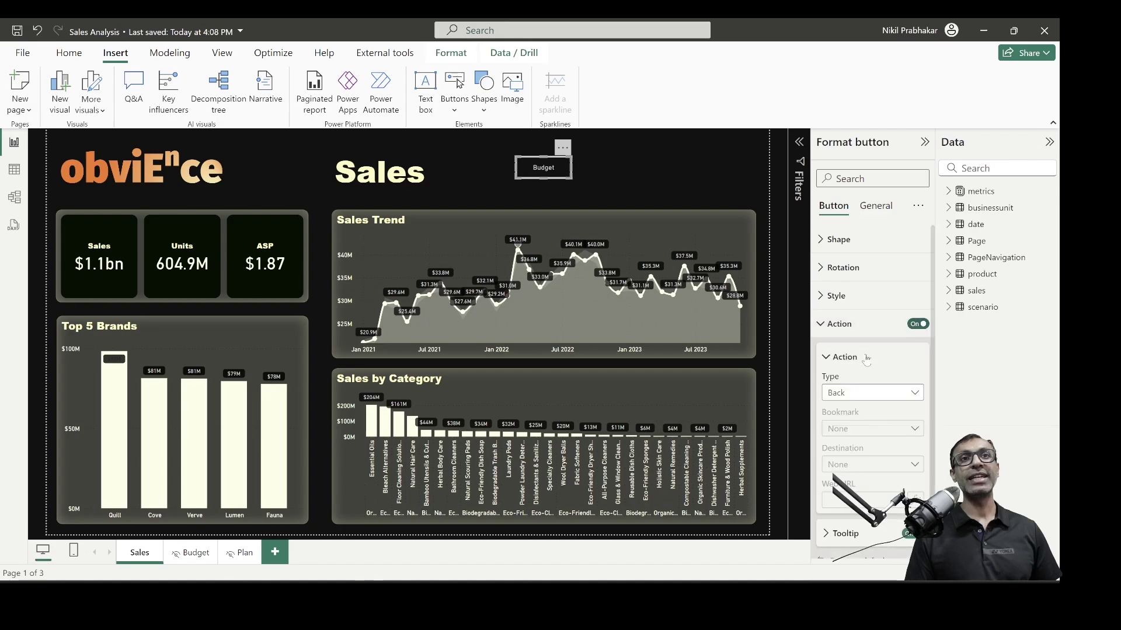
{"action": "left_click", "coordinate": [851, 397]}
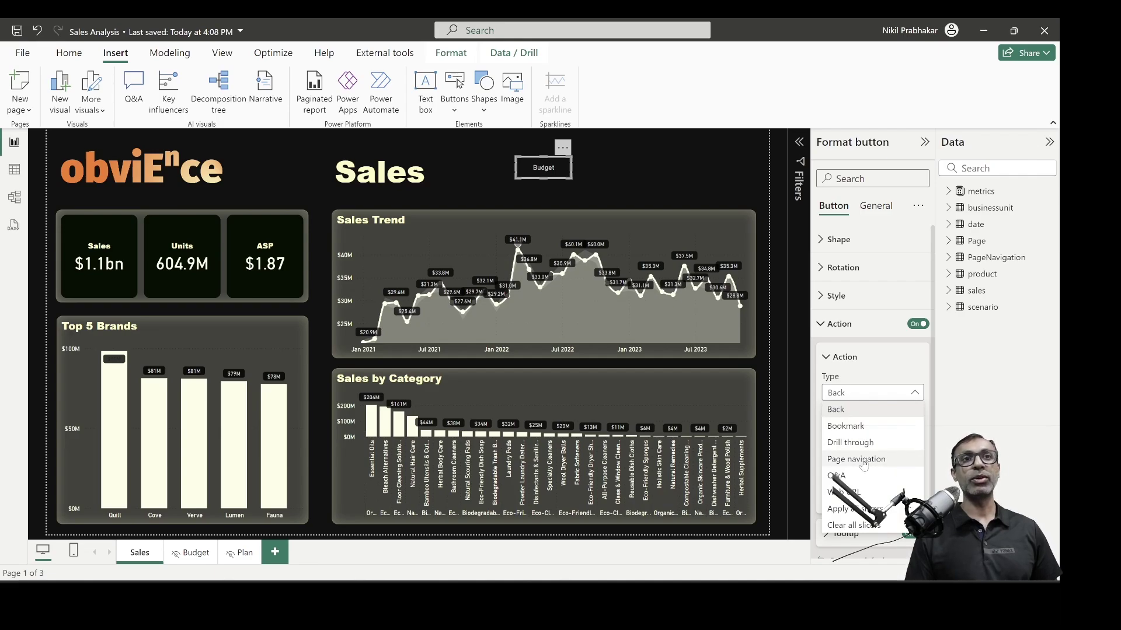
{"action": "left_click", "coordinate": [843, 460]}
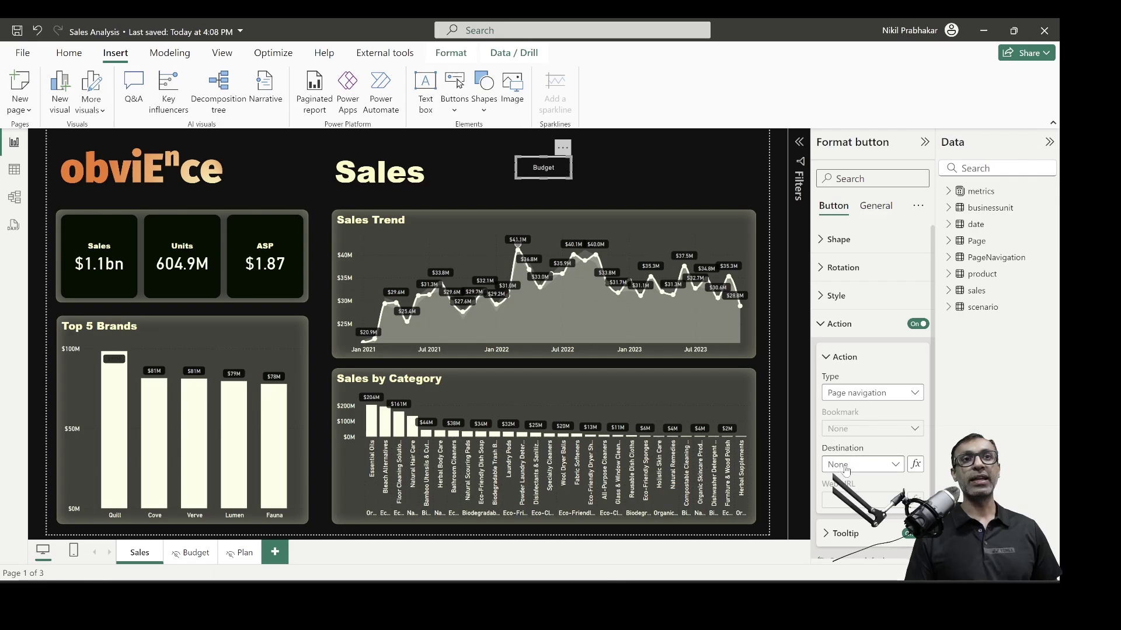
{"action": "left_click", "coordinate": [846, 465]}
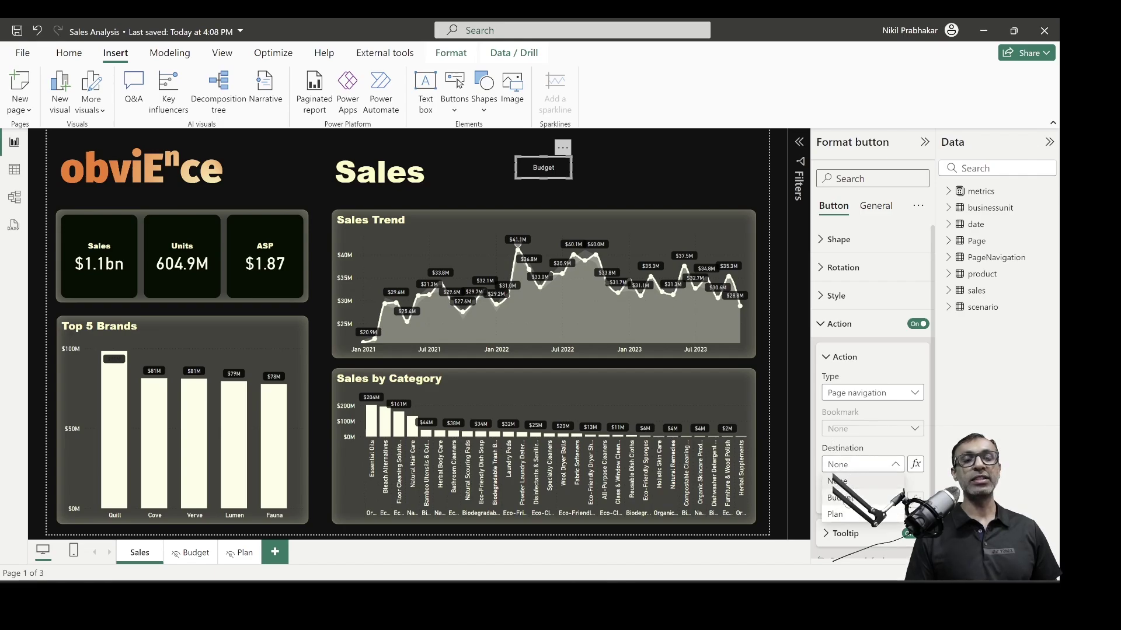
{"action": "left_click", "coordinate": [845, 498]}
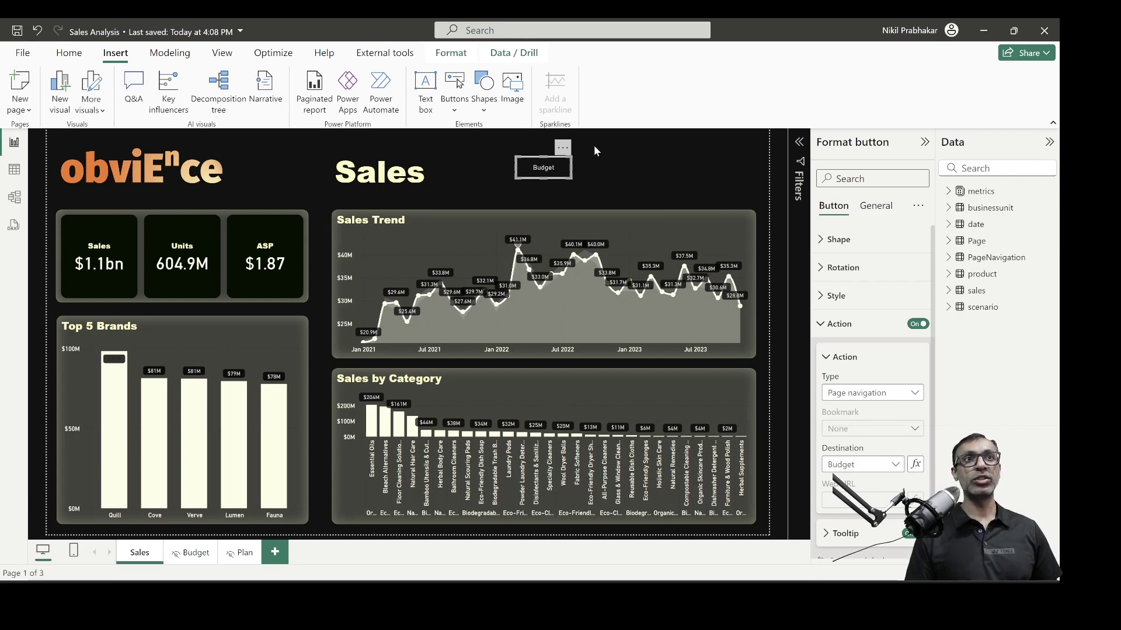
{"action": "left_click", "coordinate": [827, 323]}
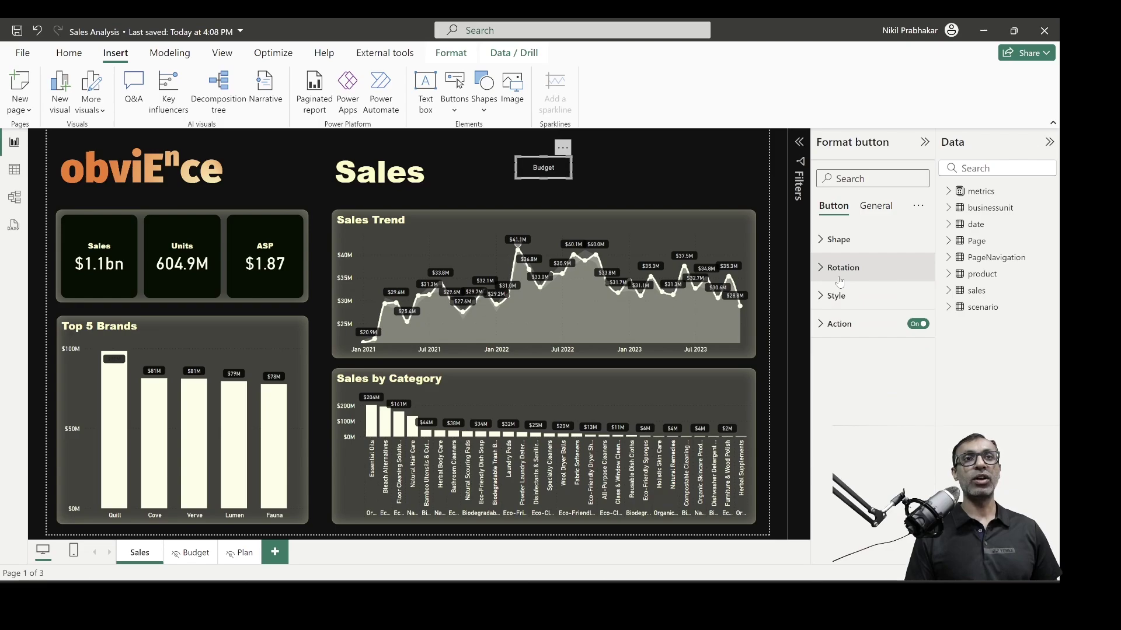
{"action": "left_click", "coordinate": [840, 250]}
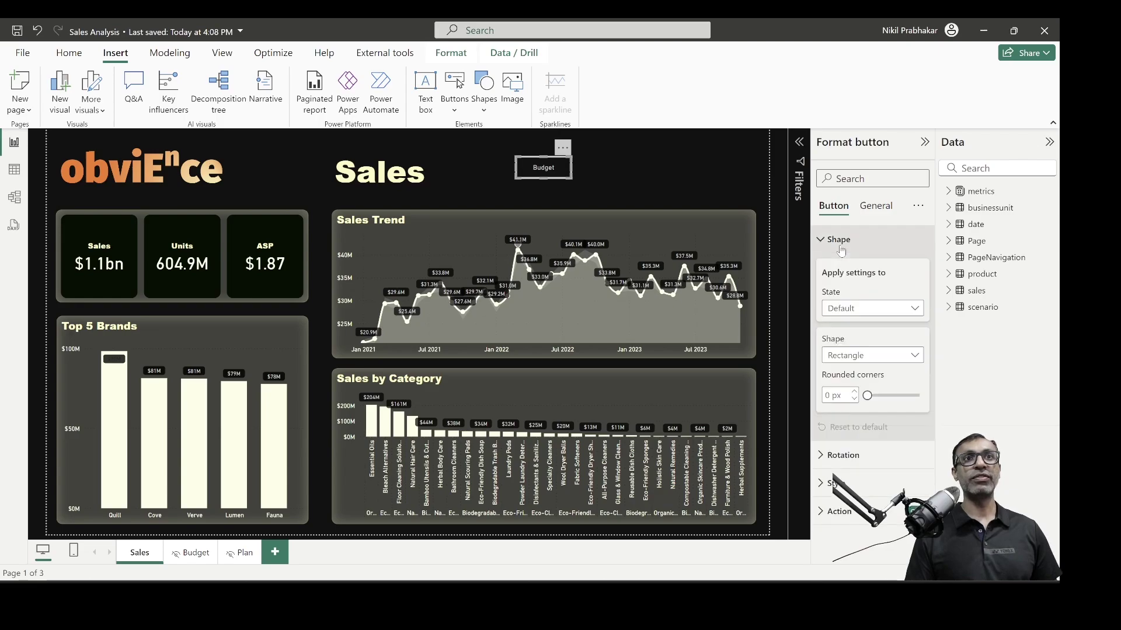
{"action": "left_click", "coordinate": [862, 309]}
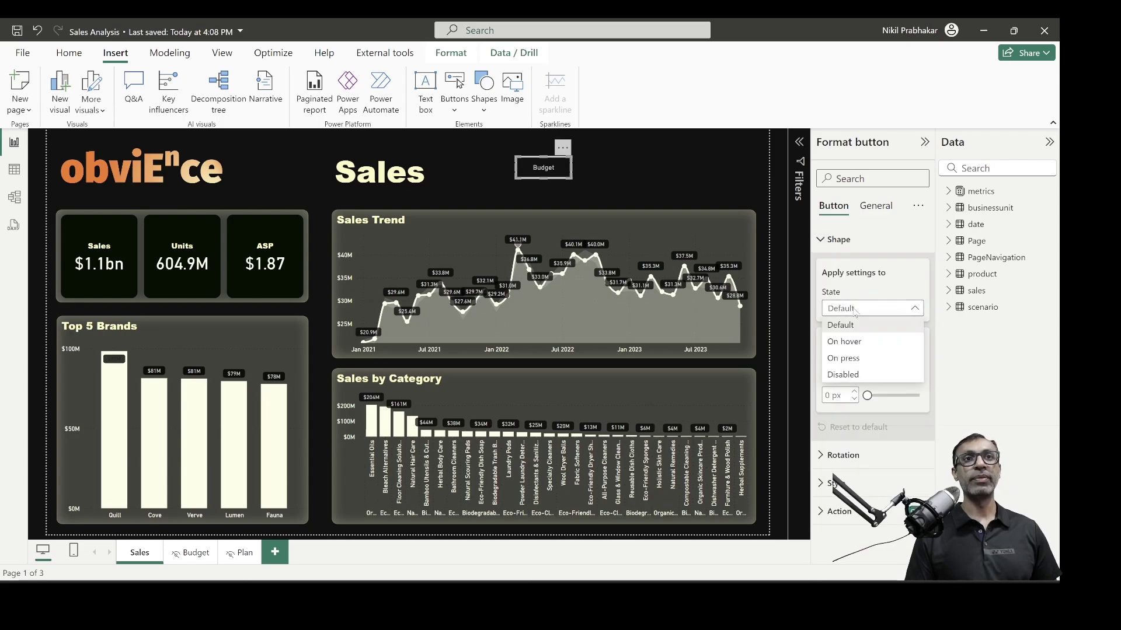
{"action": "left_click", "coordinate": [868, 308]}
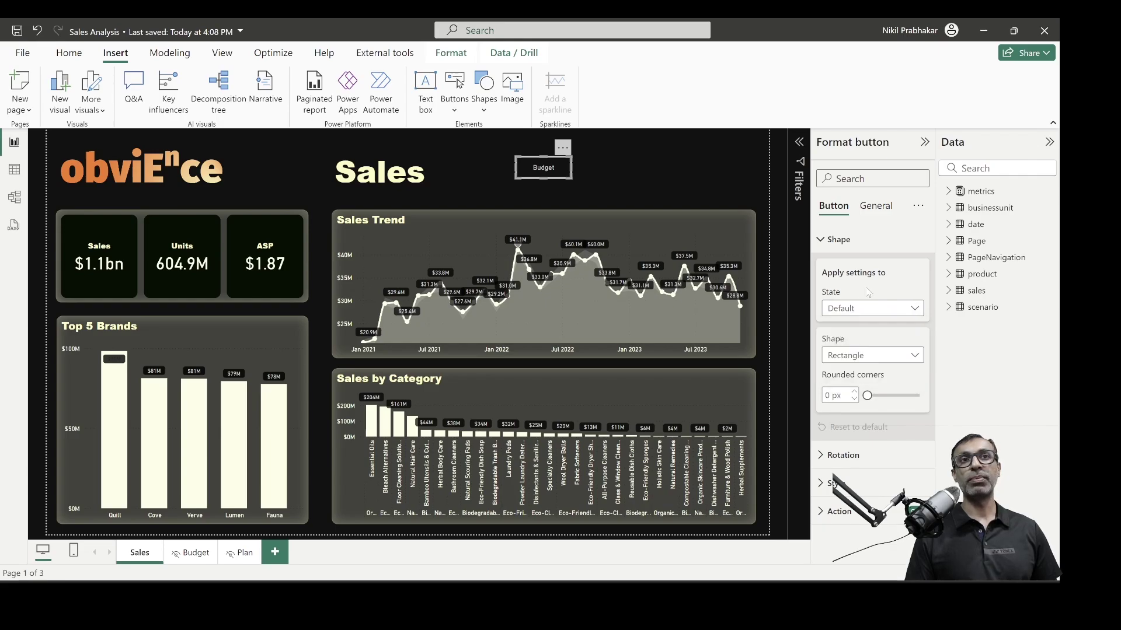
{"action": "left_click", "coordinate": [864, 359]}
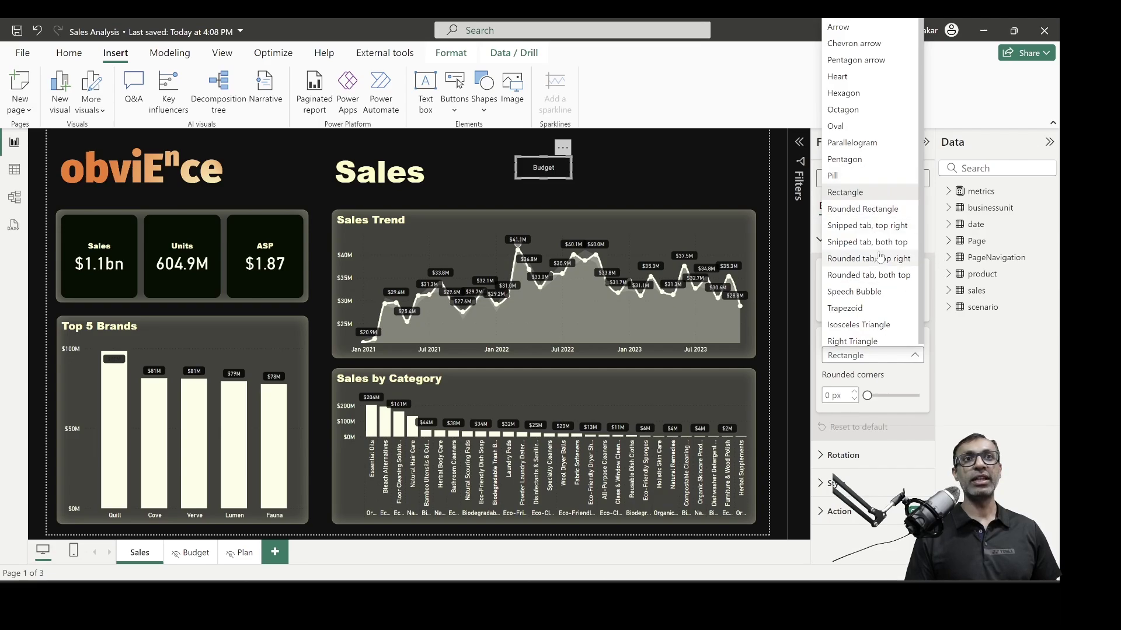
{"action": "scroll", "coordinate": [882, 256], "scroll_direction": "down", "scroll_amount": 1}
{"action": "left_click", "coordinate": [928, 290]}
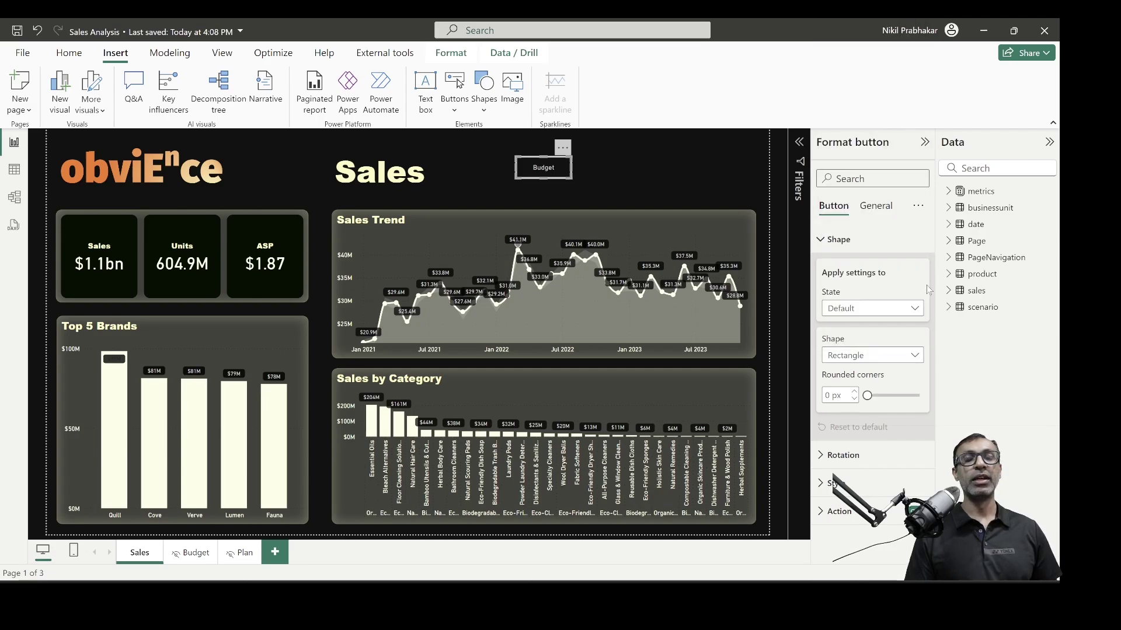
{"action": "left_click", "coordinate": [837, 240]}
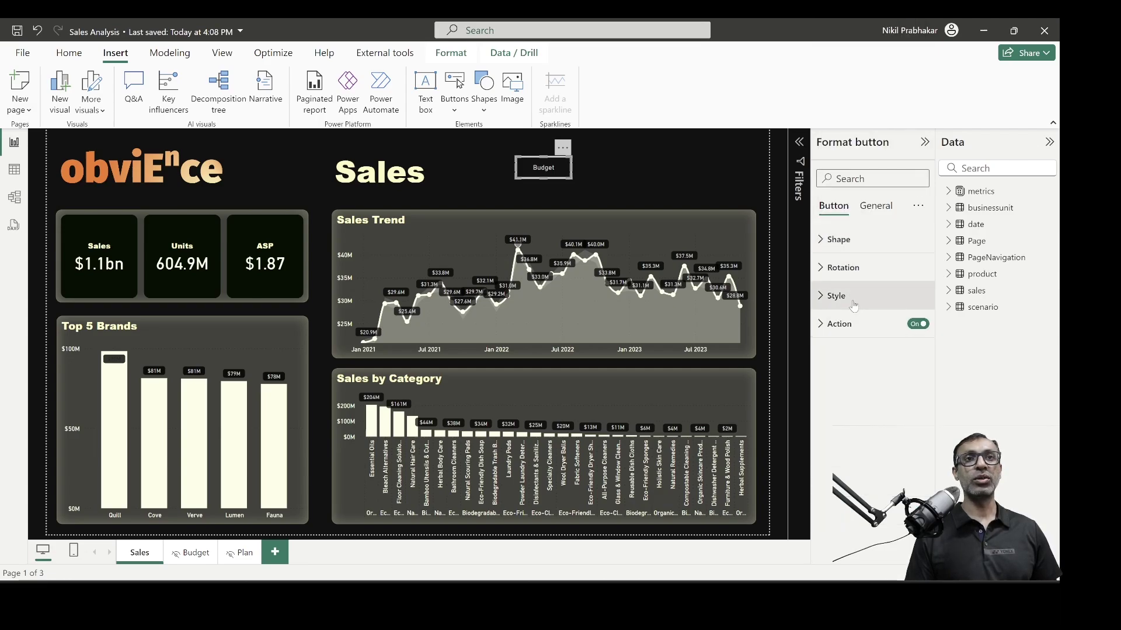
{"action": "left_click", "coordinate": [851, 299]}
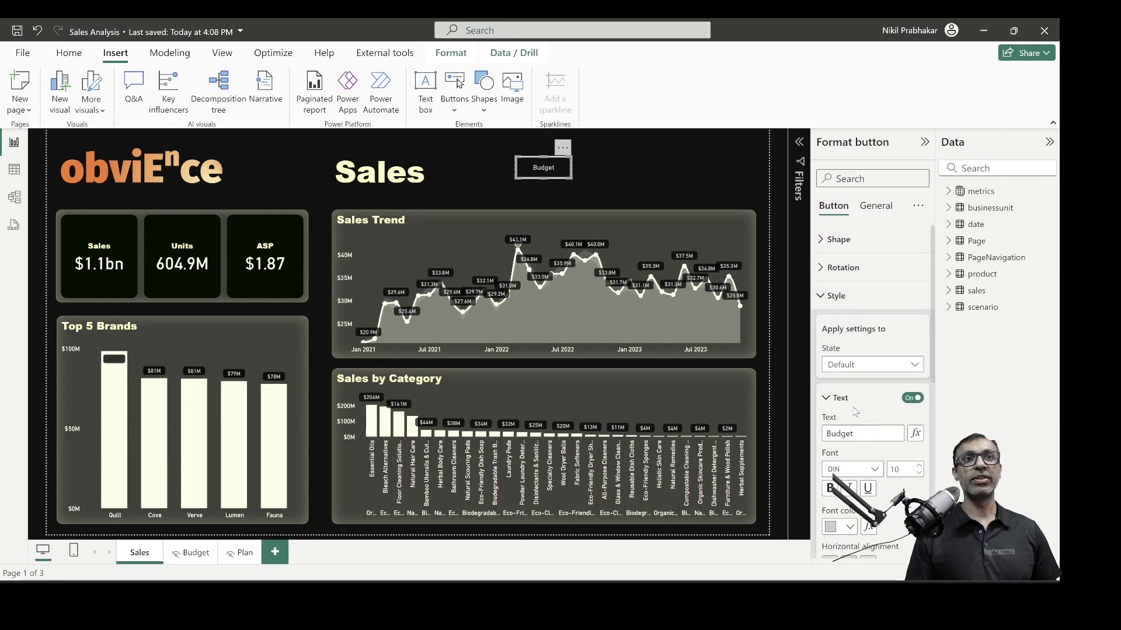
{"action": "left_click", "coordinate": [834, 401]}
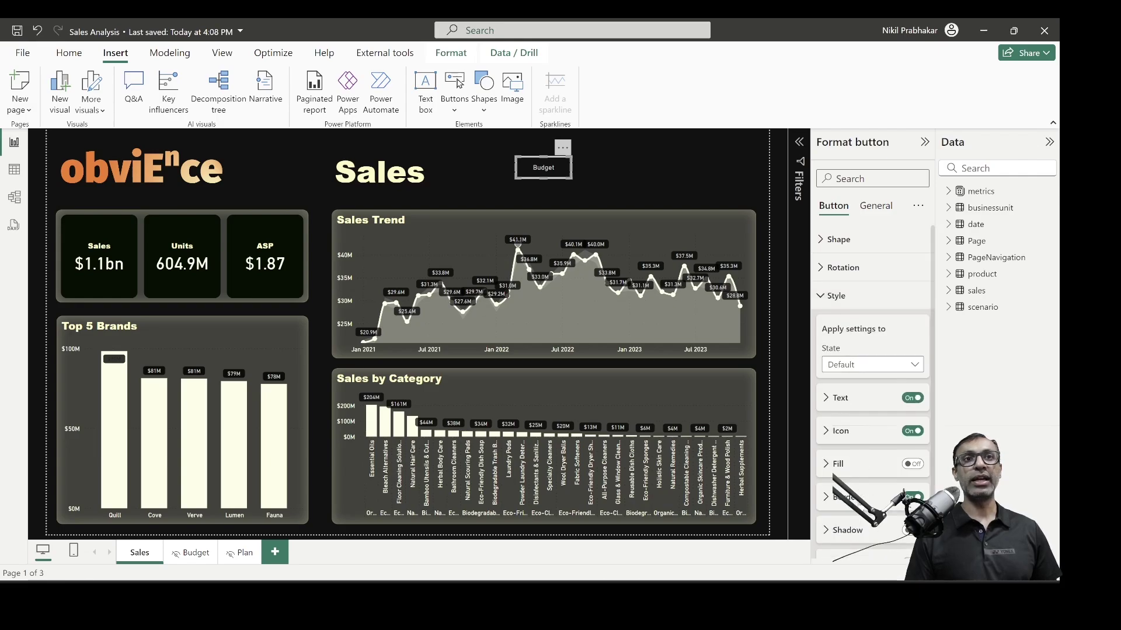
{"action": "left_click", "coordinate": [837, 296]}
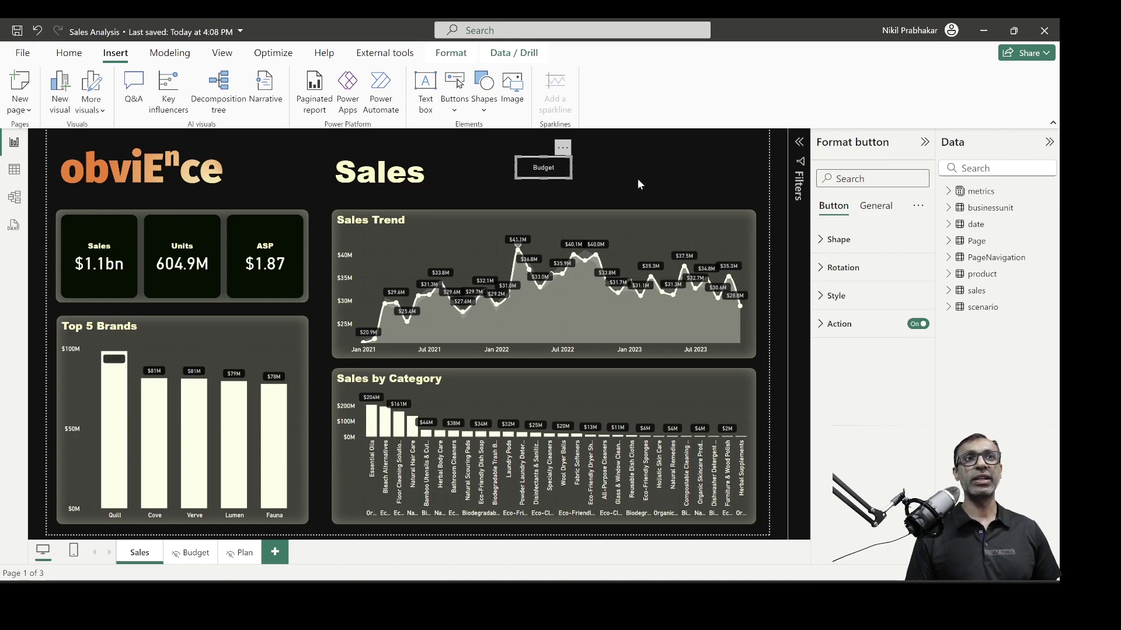
Paste a copy of the Budget button to its right and relabel it 'Plan'
{"action": "left_click", "coordinate": [68, 52]}
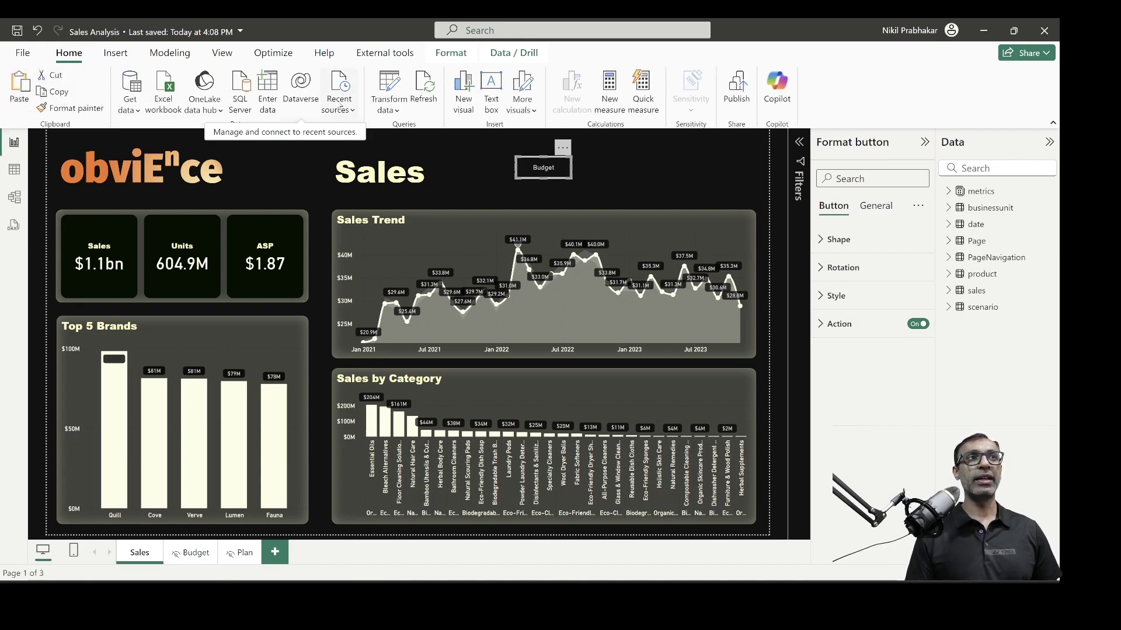
{"action": "left_click", "coordinate": [23, 93]}
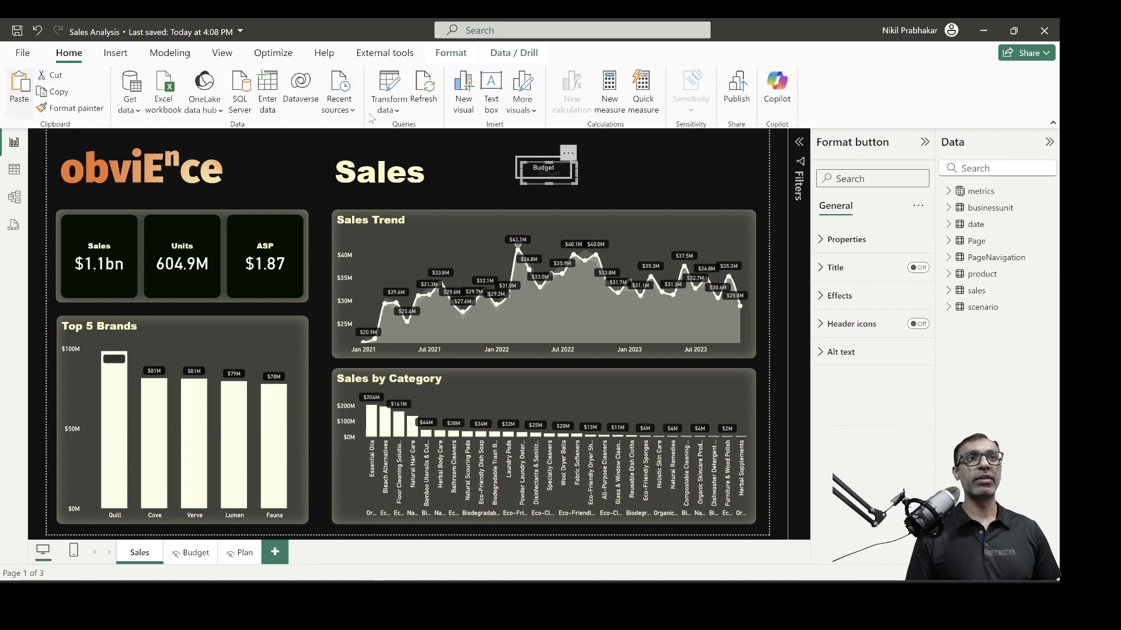
{"action": "left_click_drag", "start_coordinate": [578, 154], "coordinate": [642, 148]}
{"action": "left_click", "coordinate": [852, 298]}
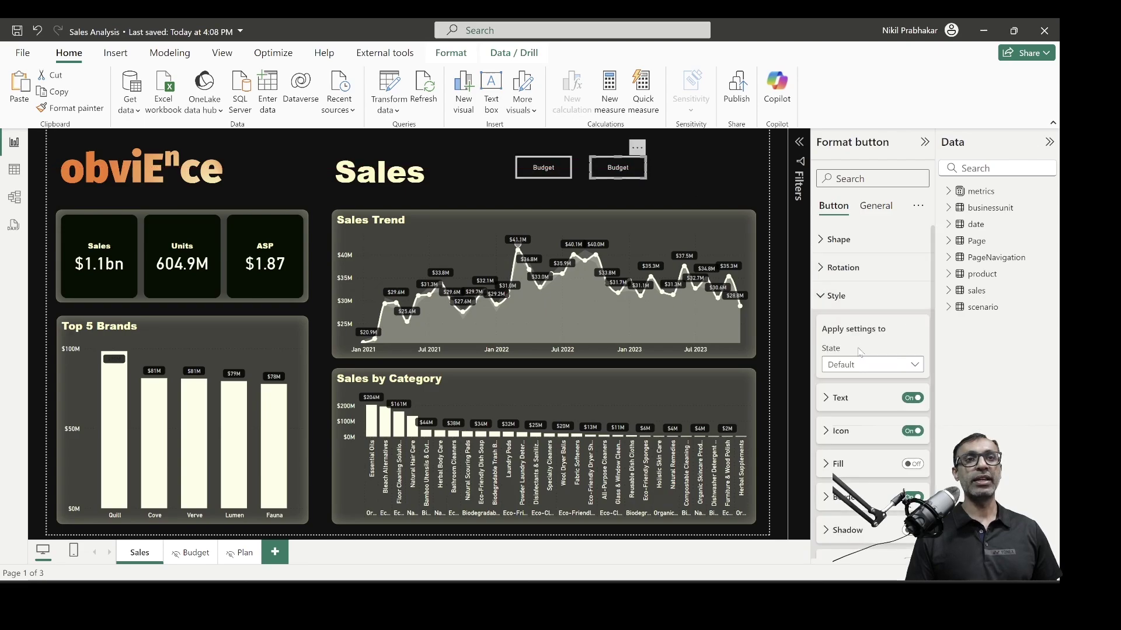
{"action": "left_click", "coordinate": [840, 399]}
{"action": "left_click", "coordinate": [852, 433]}
{"action": "double_click", "coordinate": [852, 433]}
{"action": "type", "text": "Plan"}
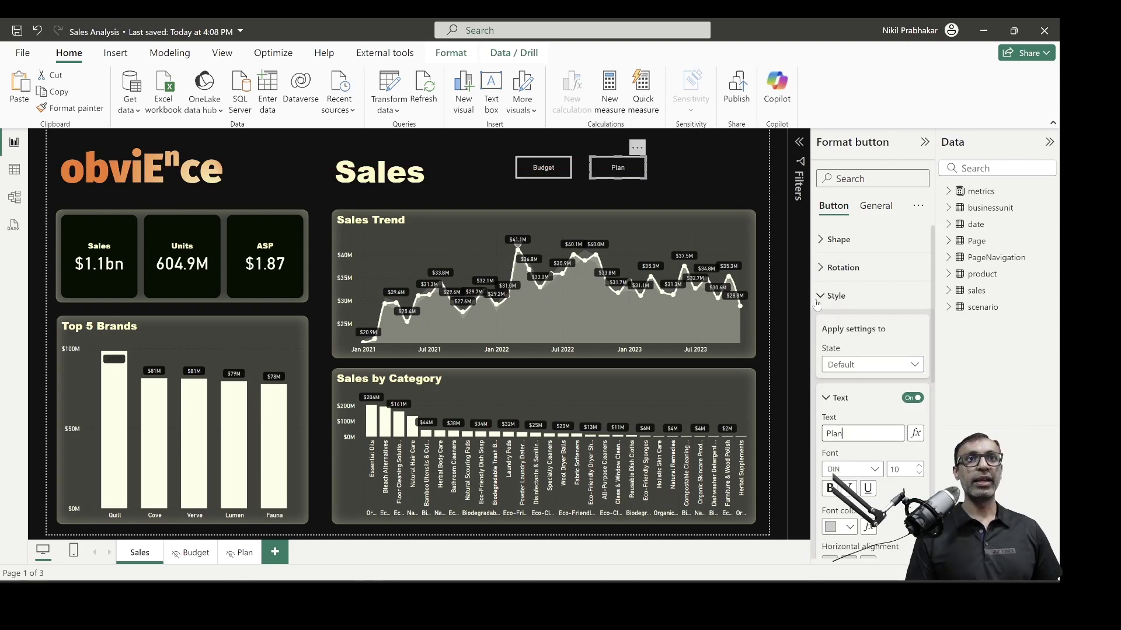
{"action": "left_click", "coordinate": [823, 306]}
Set the Plan button's navigation destination to the Plan page
{"action": "left_click", "coordinate": [824, 324]}
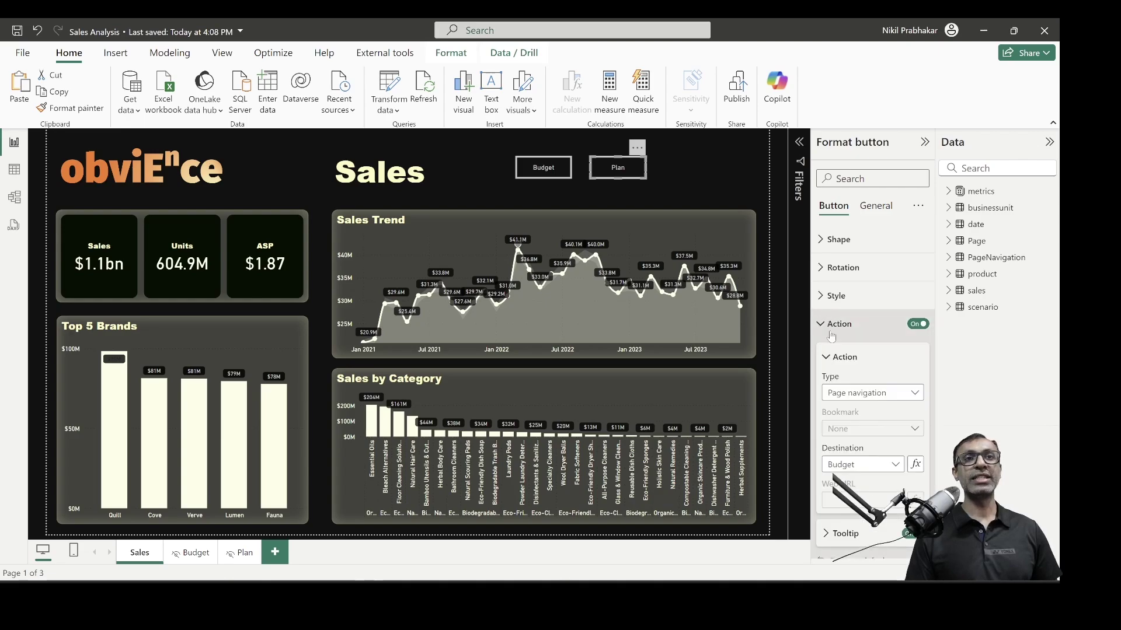
{"action": "left_click", "coordinate": [853, 465]}
{"action": "left_click", "coordinate": [836, 514]}
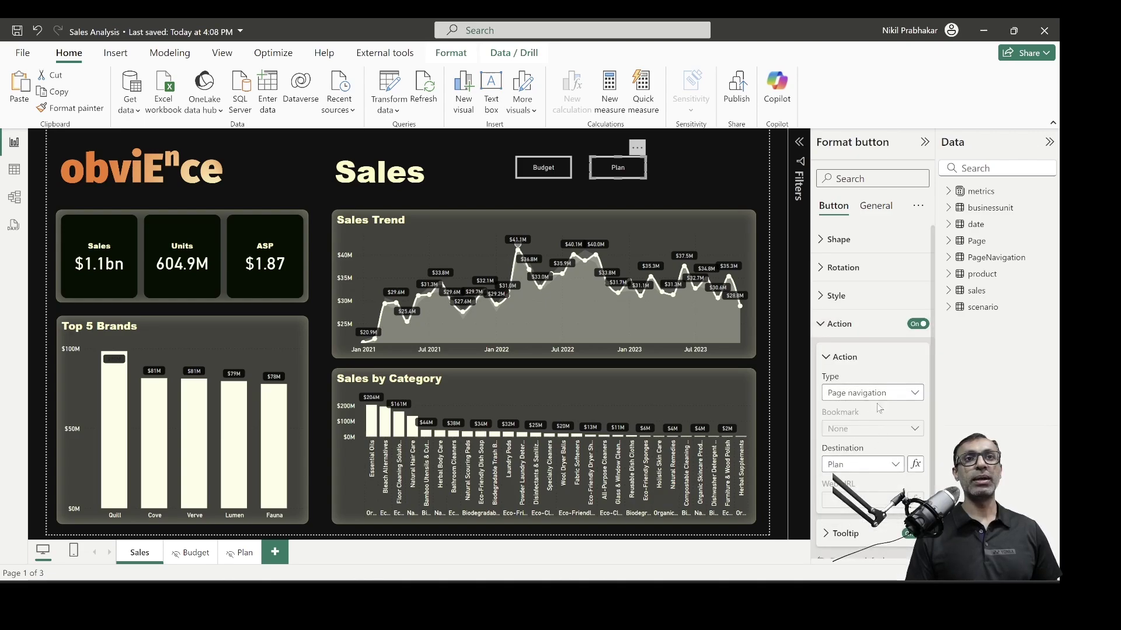
{"action": "left_click", "coordinate": [824, 324]}
{"action": "left_click", "coordinate": [720, 169]}
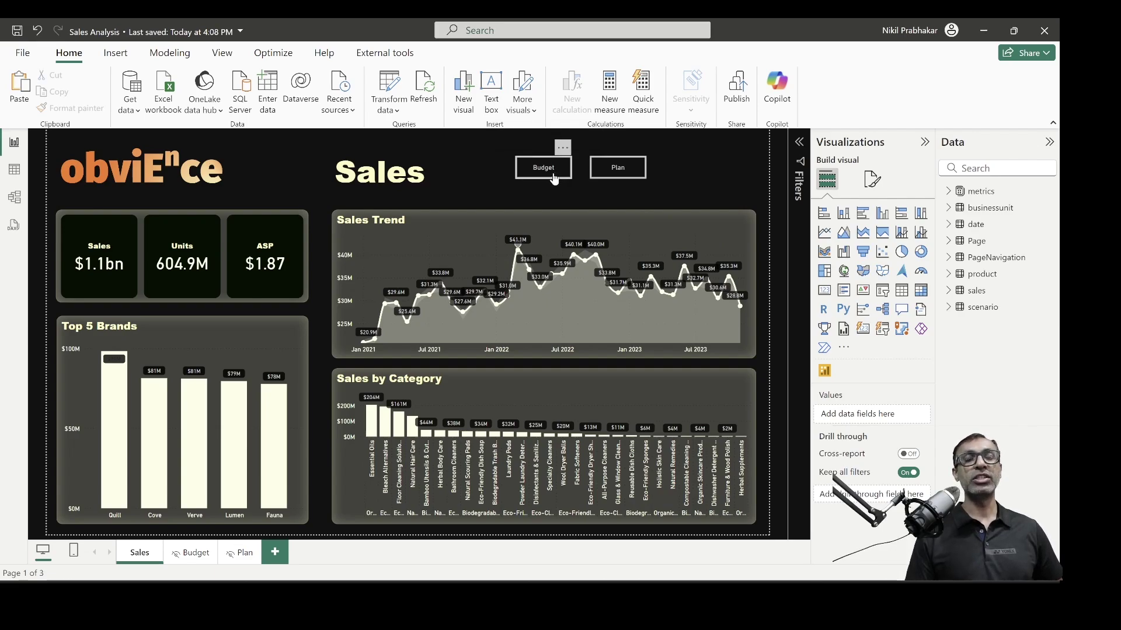
Test the Budget button, then copy the Budget and Plan buttons onto the Budget page
{"action": "left_click", "coordinate": [554, 178], "text": "ctrl"}
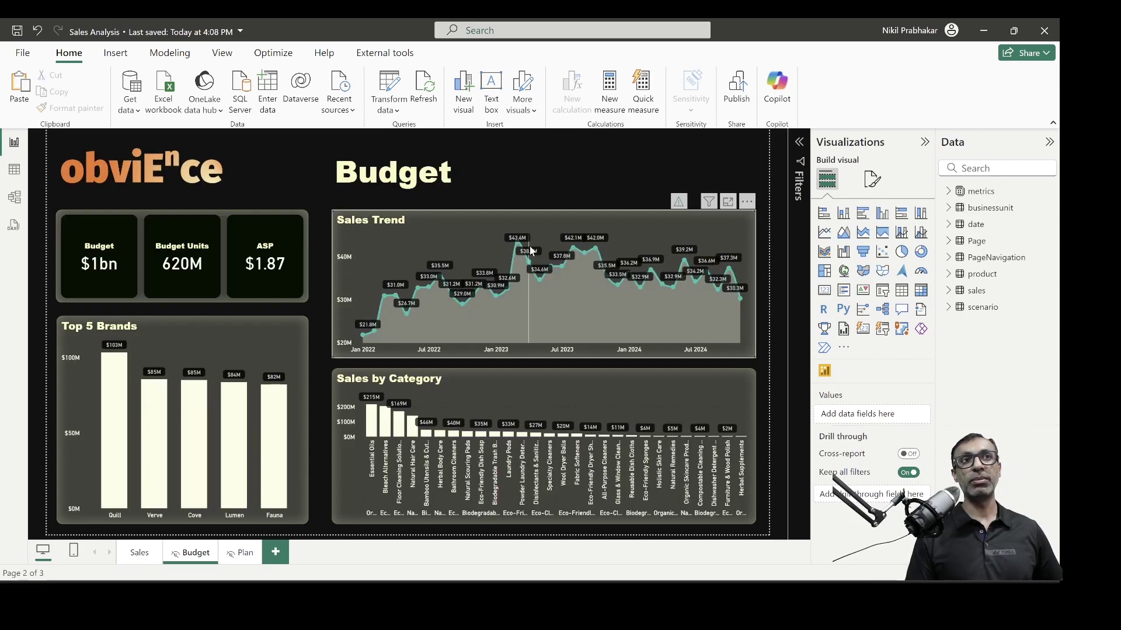
{"action": "left_click", "coordinate": [139, 554]}
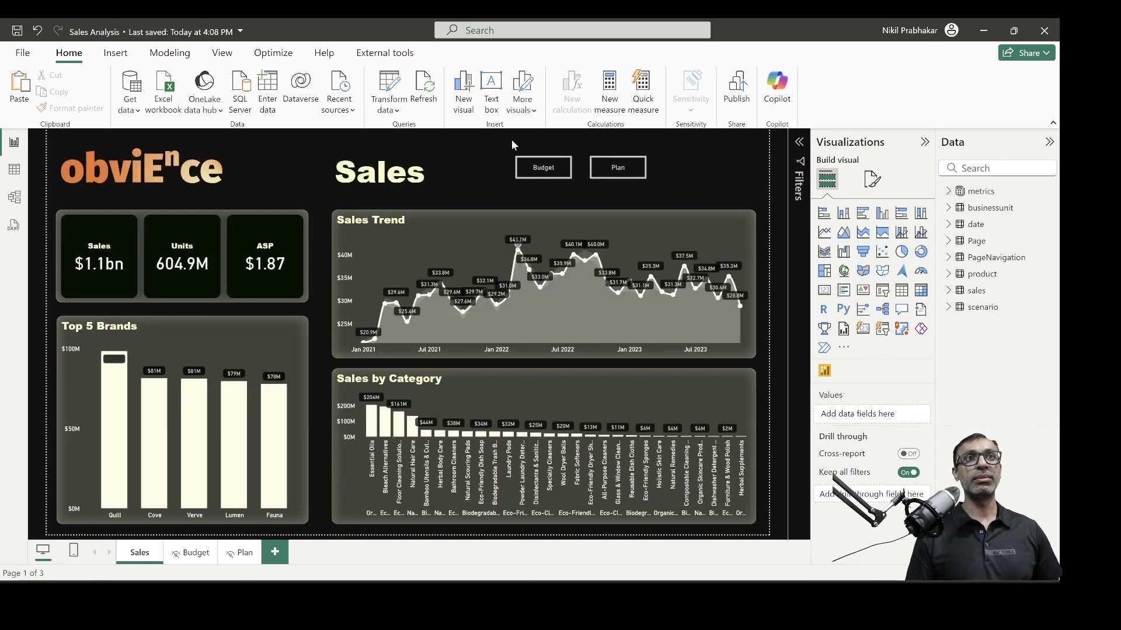
{"action": "left_click_drag", "start_coordinate": [589, 163], "coordinate": [686, 191]}
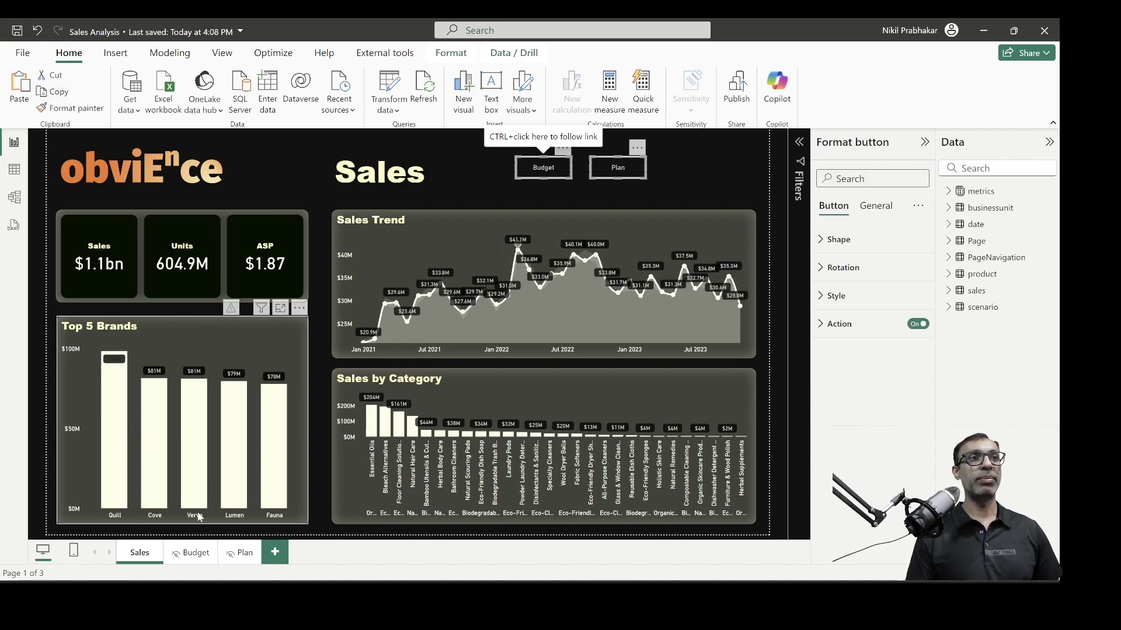
{"action": "left_click", "coordinate": [195, 559]}
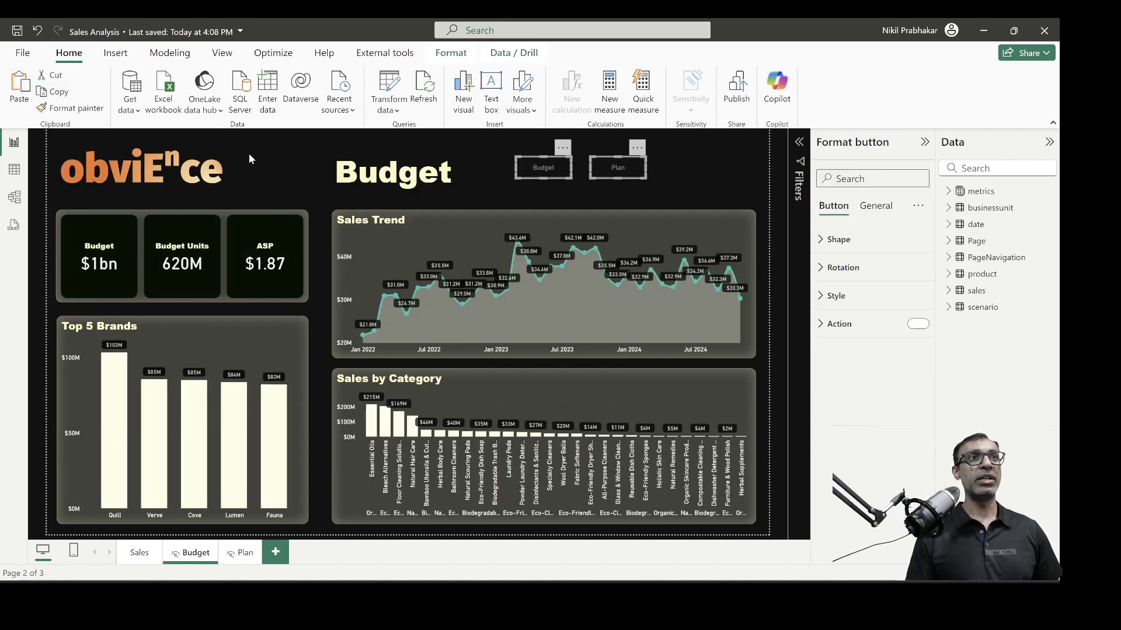
{"action": "left_click", "coordinate": [667, 201]}
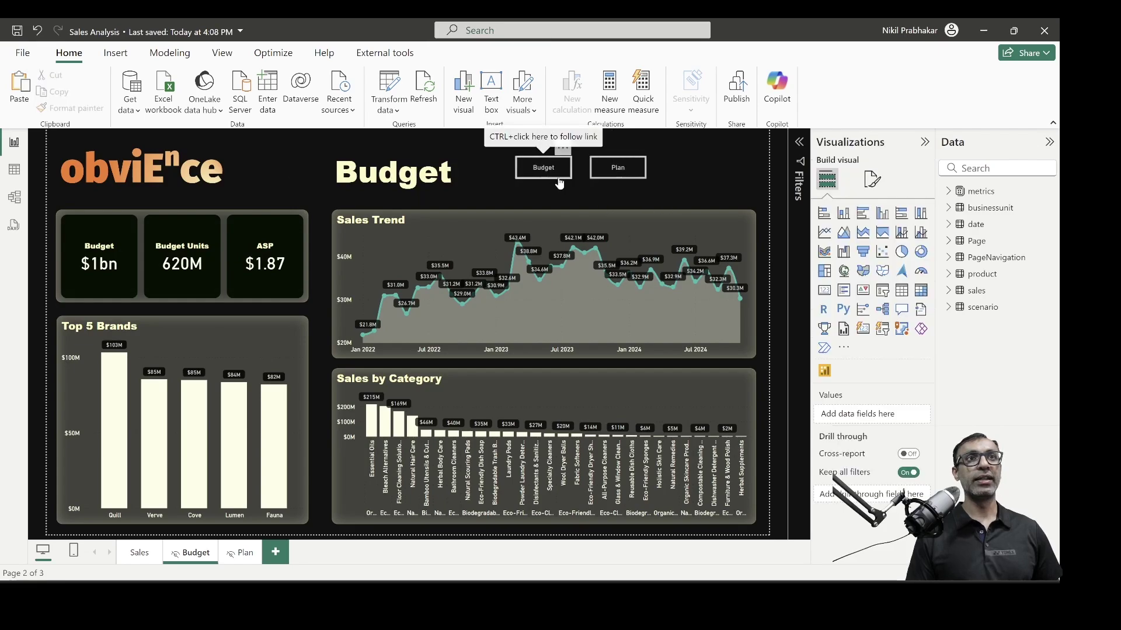
Relabel the first Budget-page button 'Sales' and point its navigation to the Sales page
{"action": "left_click", "coordinate": [559, 183]}
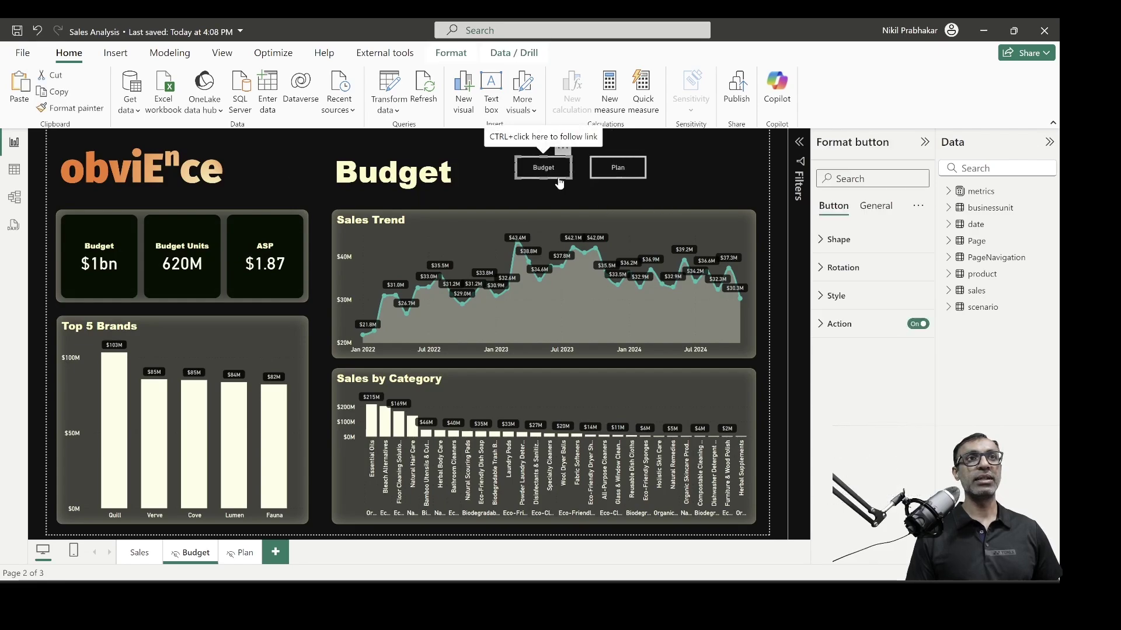
{"action": "left_click", "coordinate": [831, 303]}
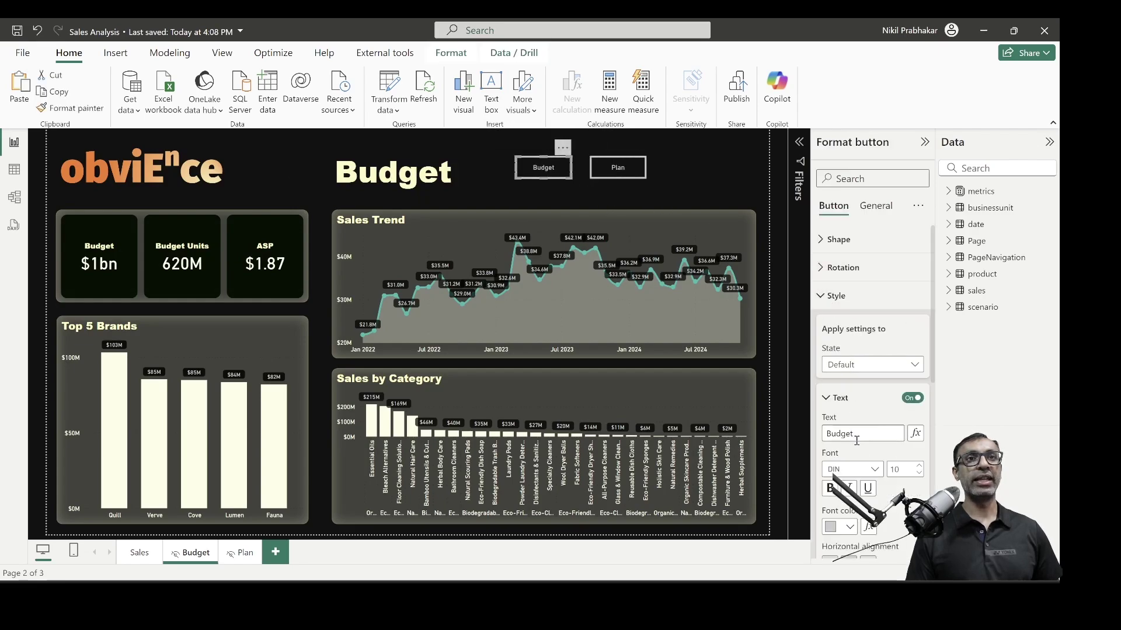
{"action": "left_click_drag", "start_coordinate": [865, 434], "coordinate": [797, 432]}
{"action": "type", "text": "Sales"}
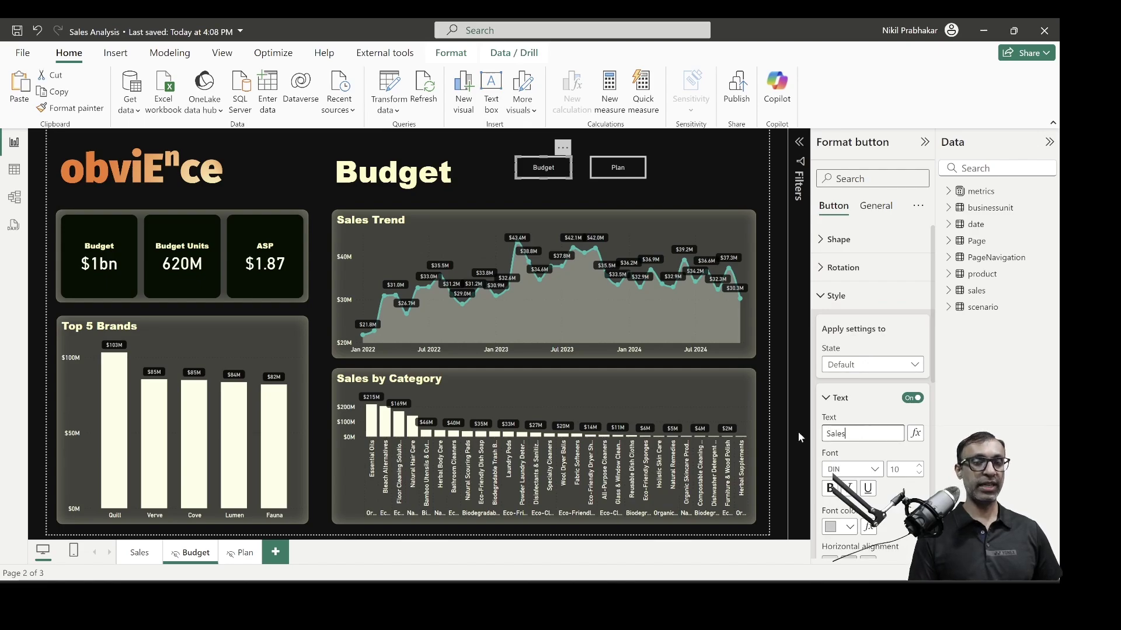
{"action": "left_click", "coordinate": [863, 297]}
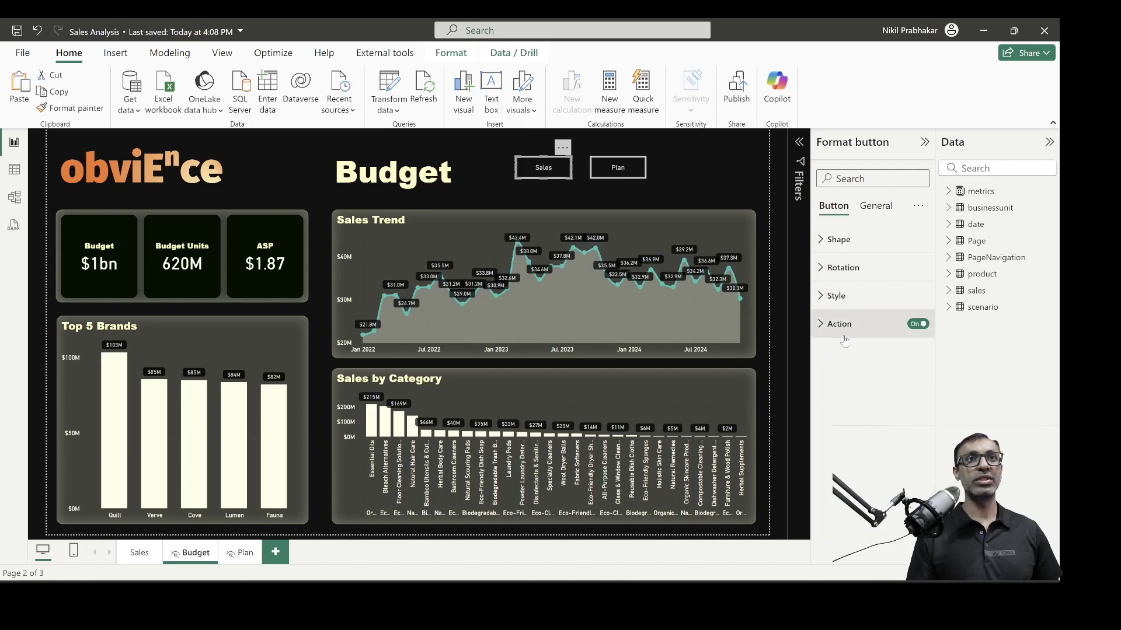
{"action": "left_click", "coordinate": [840, 324]}
{"action": "left_click", "coordinate": [858, 464]}
{"action": "left_click", "coordinate": [840, 483]}
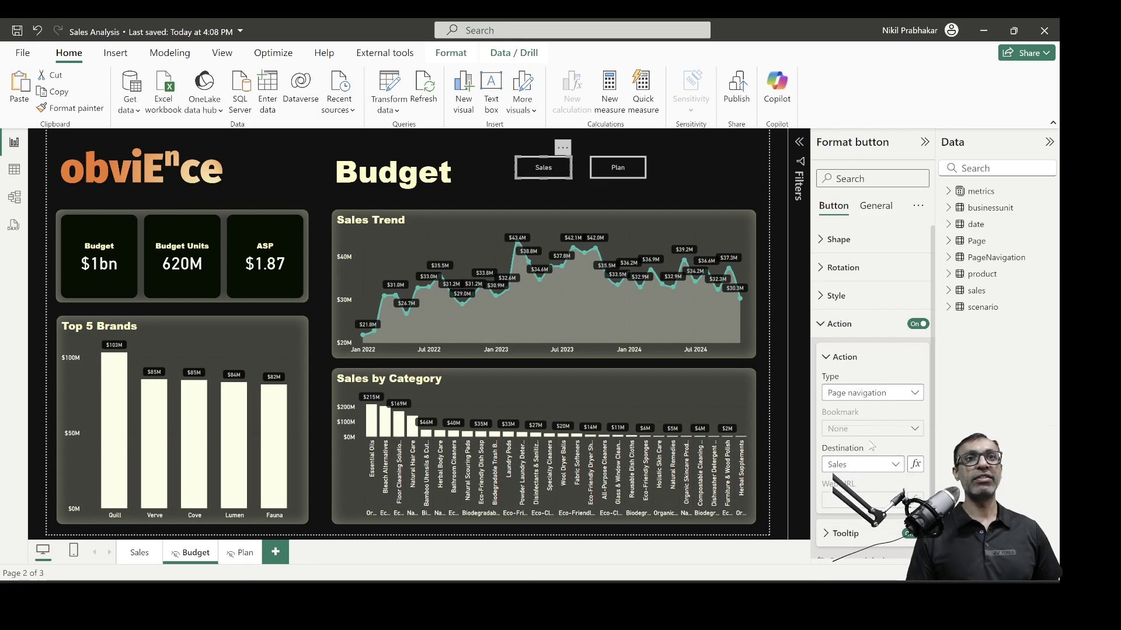
{"action": "left_click", "coordinate": [721, 155]}
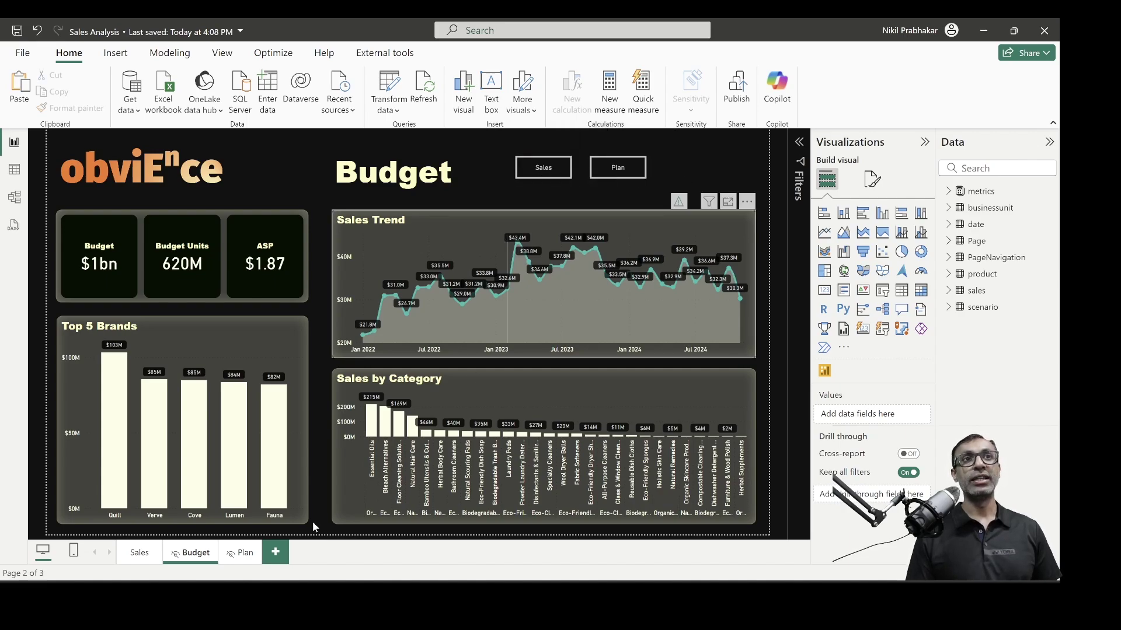
{"action": "left_click", "coordinate": [139, 553]}
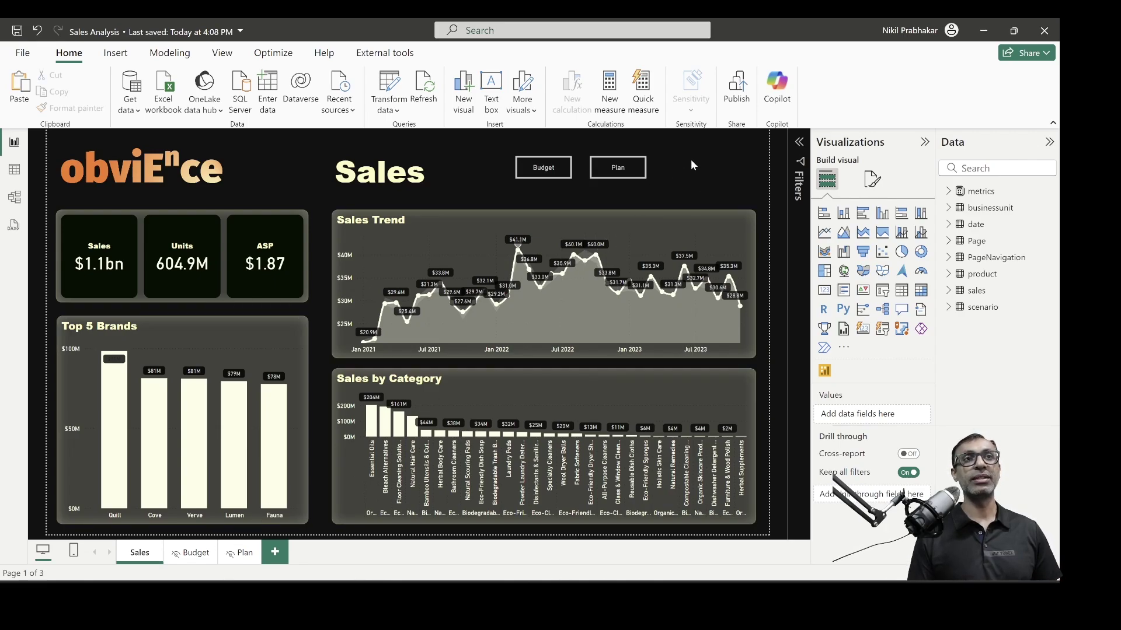
{"action": "mouse_move", "coordinate": [387, 318]}
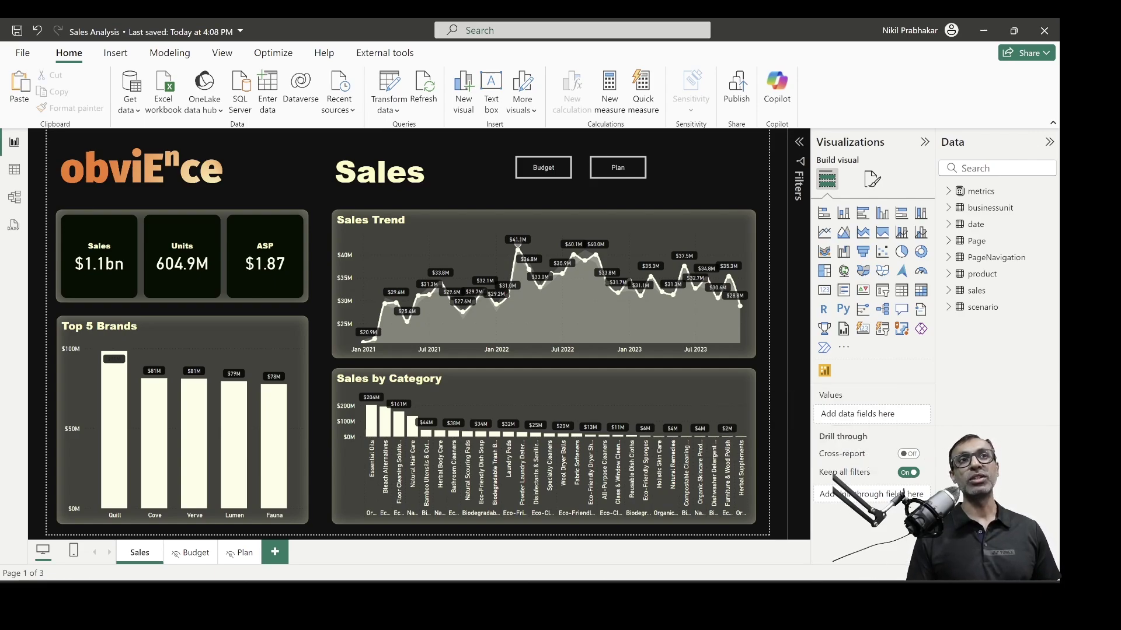
Insert a page navigator on the Budget page and fit it beside the Budget title
{"action": "left_click", "coordinate": [543, 168], "text": "ctrl"}
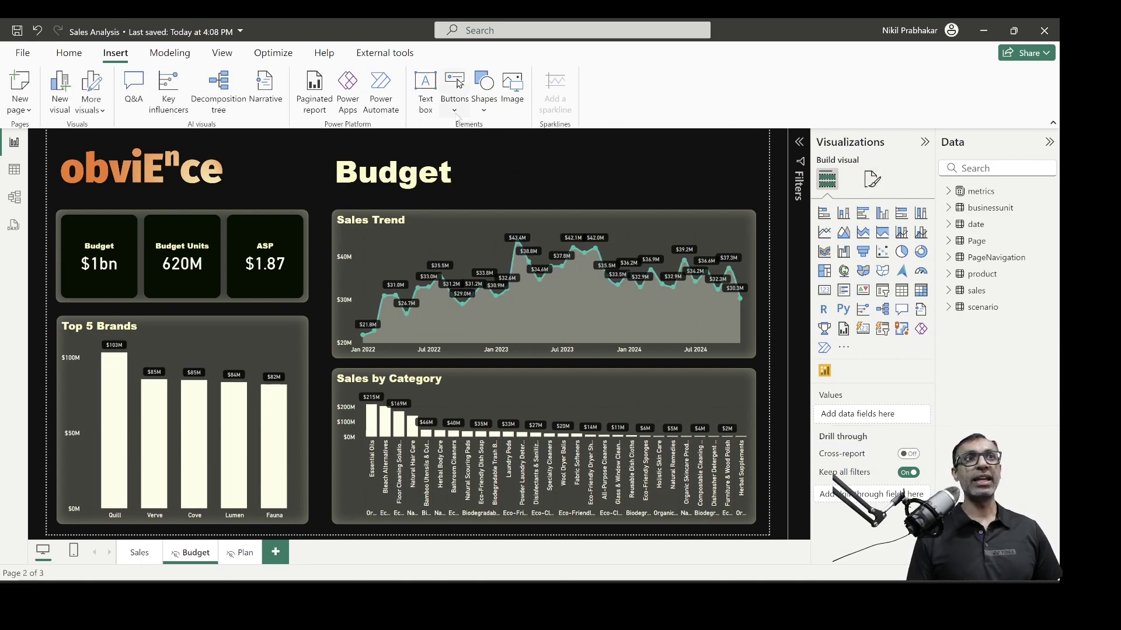
{"action": "left_click", "coordinate": [455, 111]}
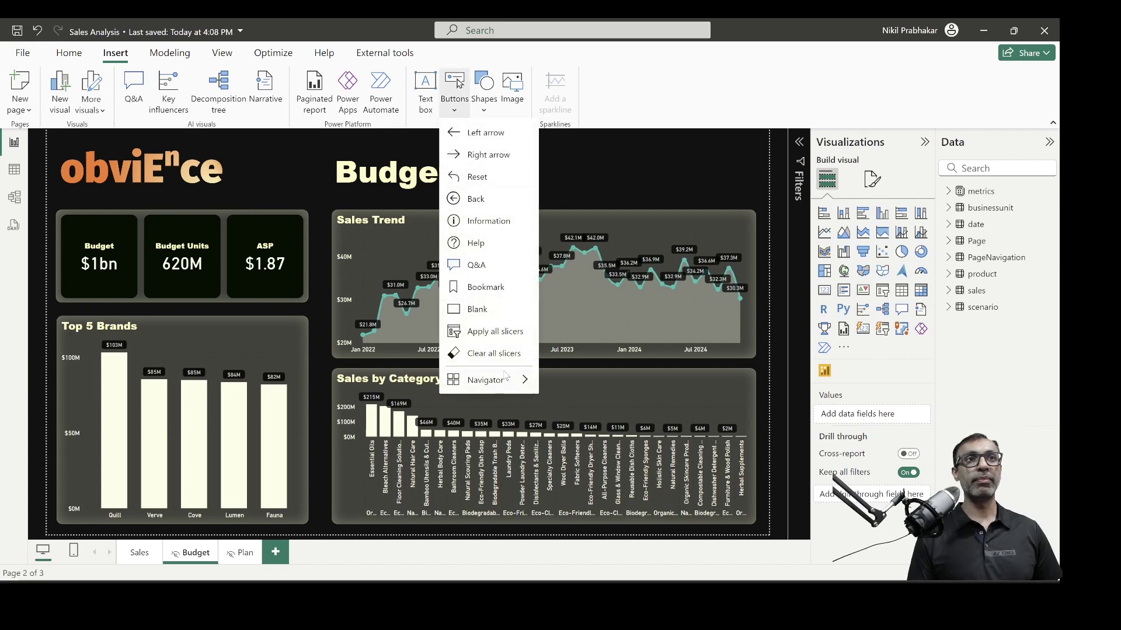
{"action": "mouse_move", "coordinate": [505, 381]}
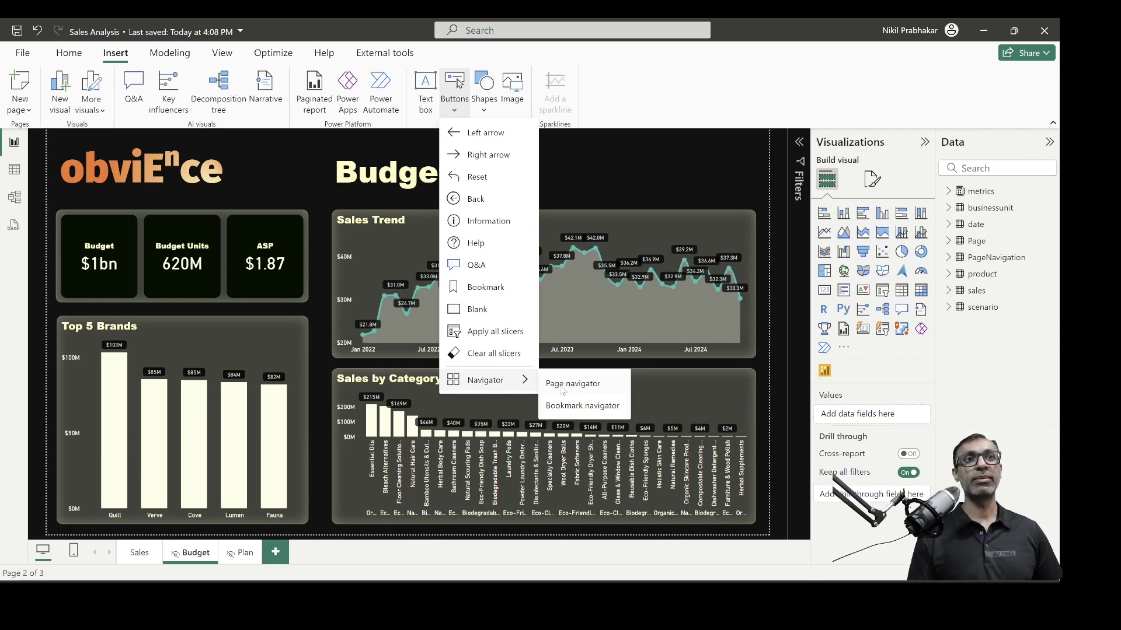
{"action": "left_click", "coordinate": [562, 387]}
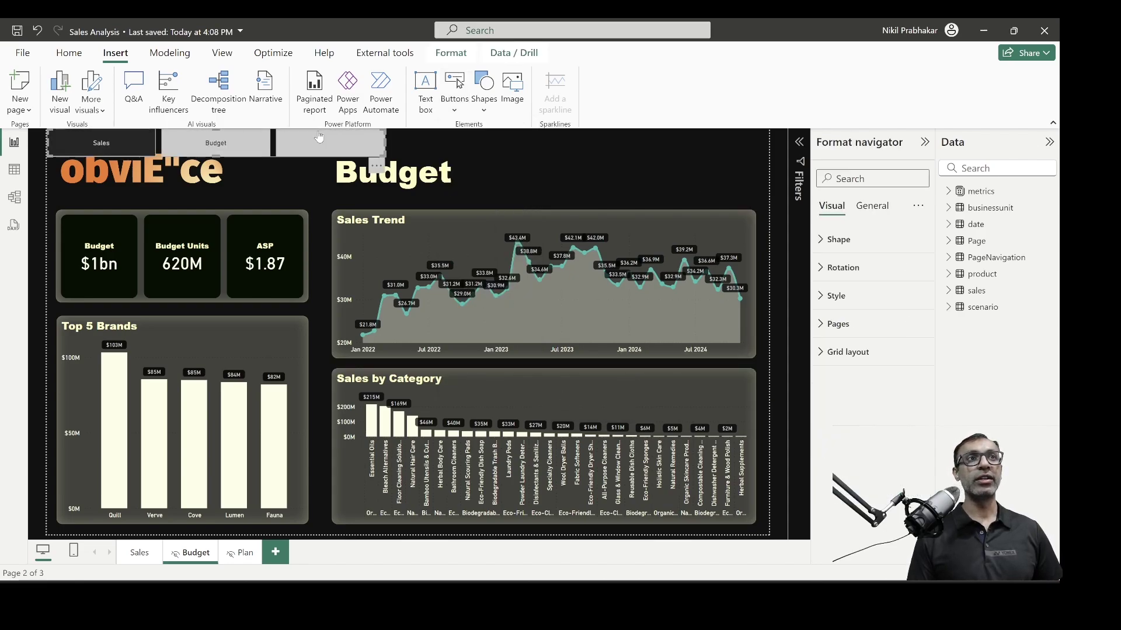
{"action": "left_click_drag", "start_coordinate": [373, 168], "coordinate": [754, 196]}
{"action": "left_click_drag", "start_coordinate": [437, 186], "coordinate": [573, 181]}
{"action": "left_click_drag", "start_coordinate": [756, 173], "coordinate": [741, 176]}
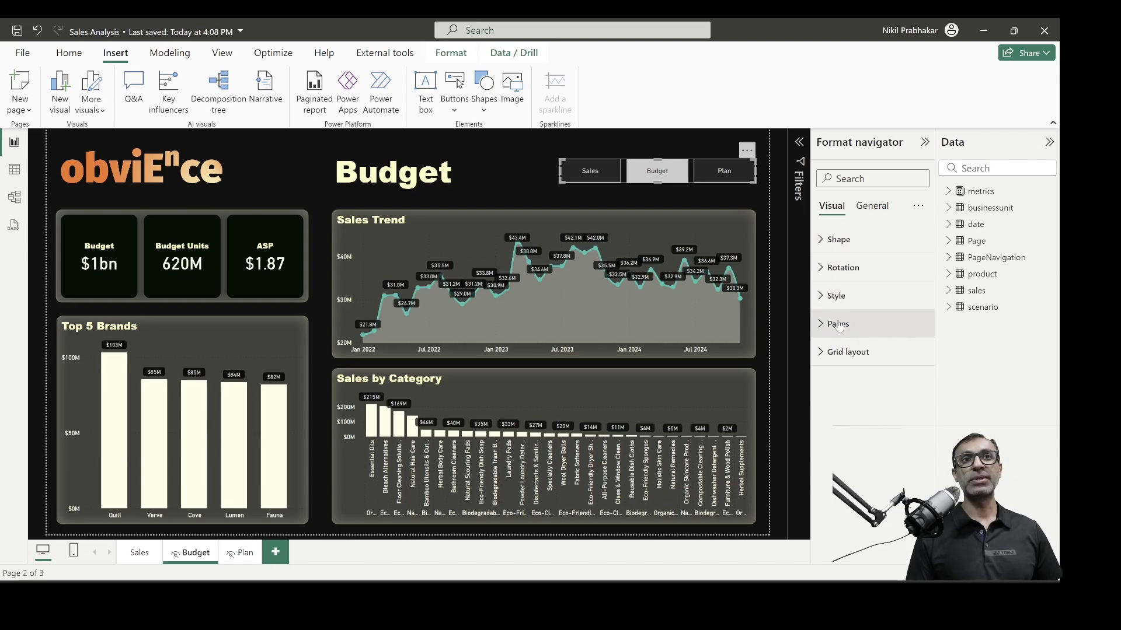
Try a vertical orientation for the navigator and stretch it taller to show stacked pages
{"action": "left_click", "coordinate": [836, 353]}
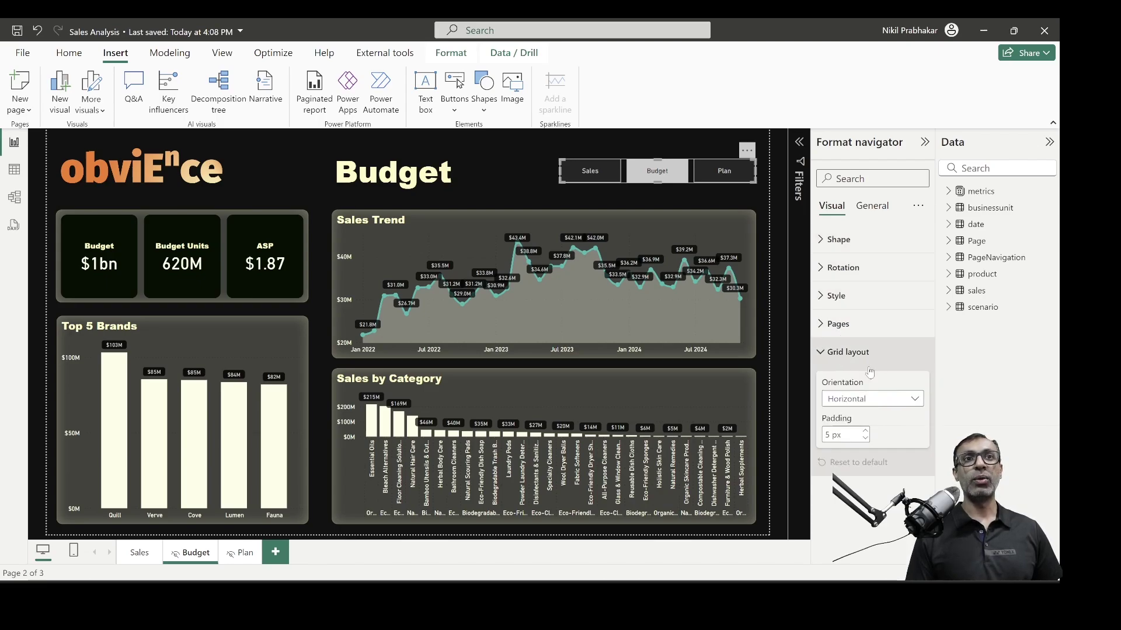
{"action": "left_click", "coordinate": [860, 406]}
{"action": "left_click", "coordinate": [859, 432]}
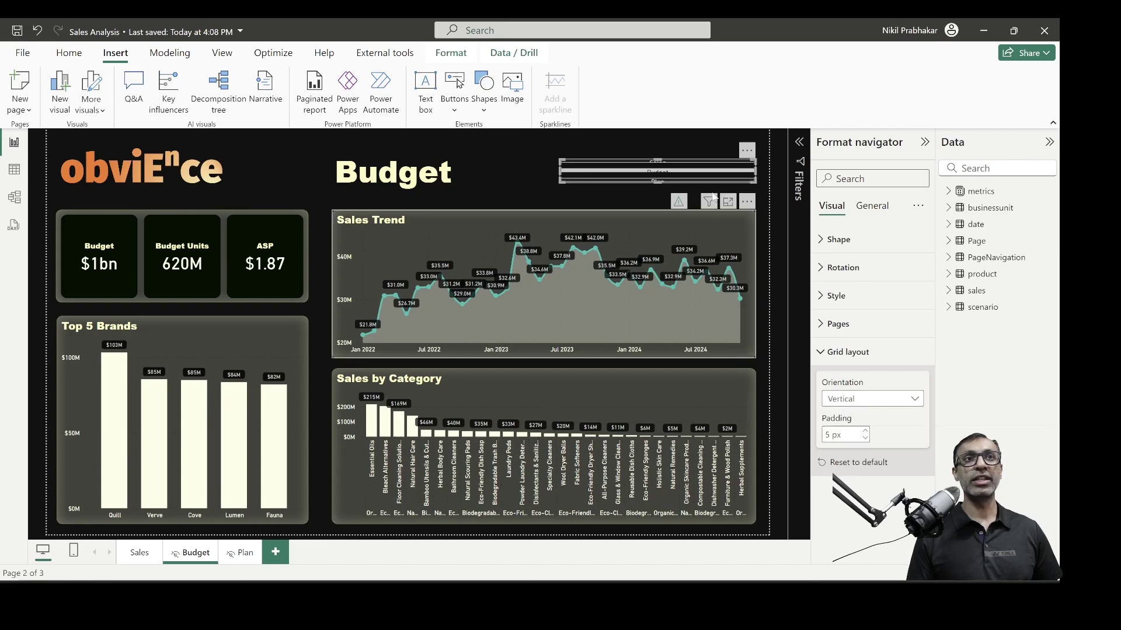
{"action": "left_click", "coordinate": [655, 184]}
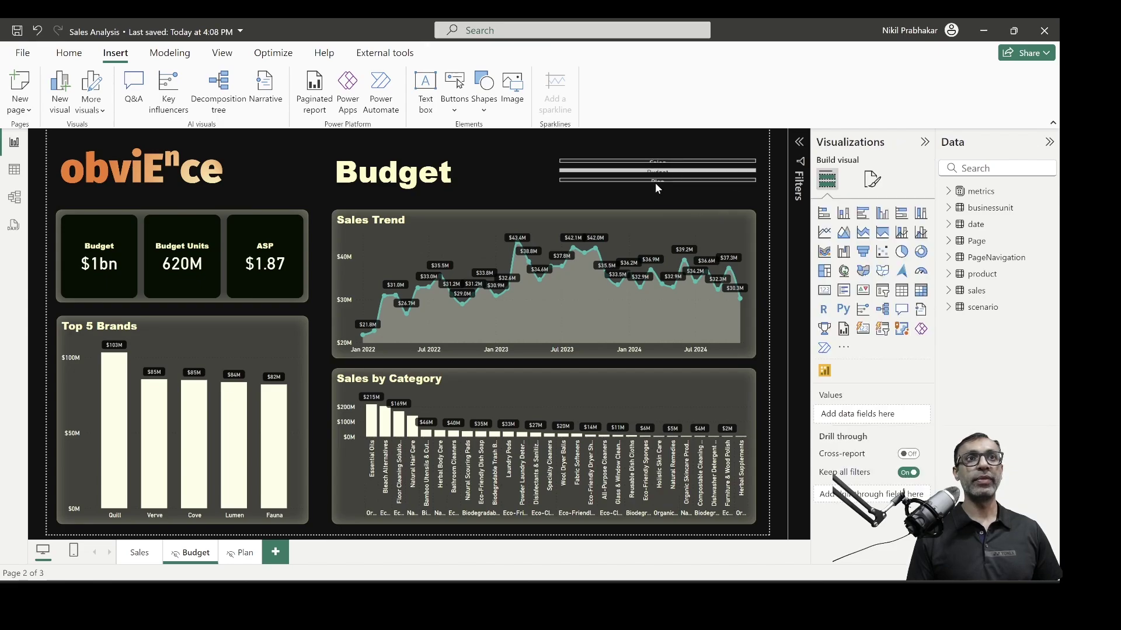
{"action": "left_click", "coordinate": [657, 183]}
{"action": "left_click", "coordinate": [657, 183]}
{"action": "left_click", "coordinate": [657, 183]}
{"action": "left_click_drag", "start_coordinate": [657, 183], "coordinate": [656, 275]}
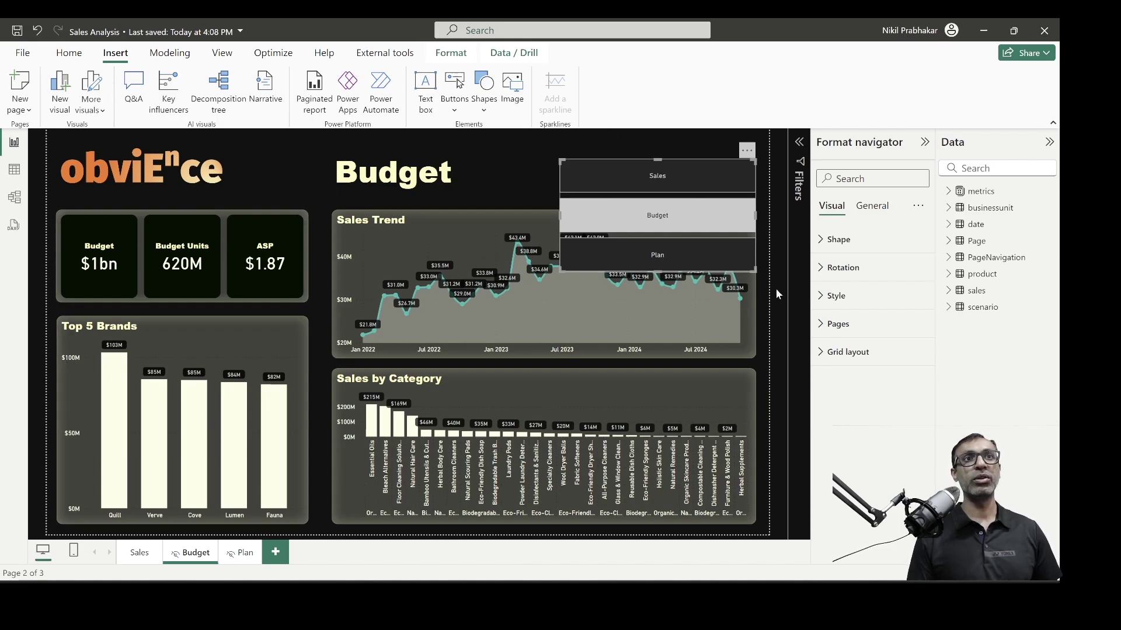
Switch the navigator's grid layout to horizontal and shrink it back to one row
{"action": "left_click", "coordinate": [847, 352]}
{"action": "left_click", "coordinate": [869, 399]}
{"action": "left_click", "coordinate": [862, 416]}
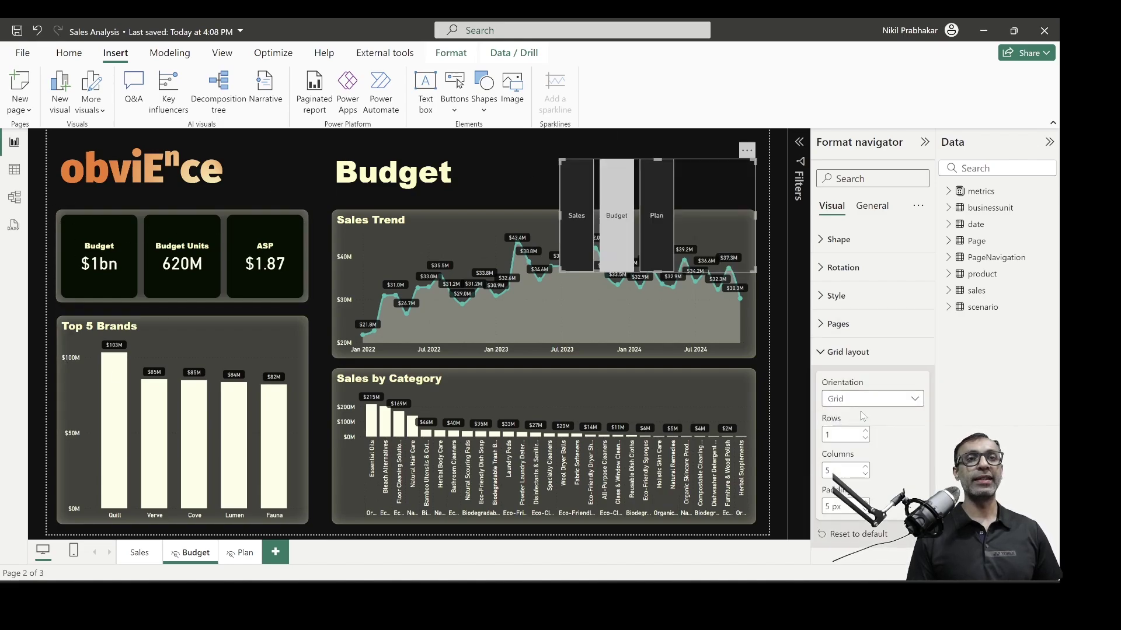
{"action": "left_click", "coordinate": [882, 399]}
{"action": "left_click", "coordinate": [868, 449]}
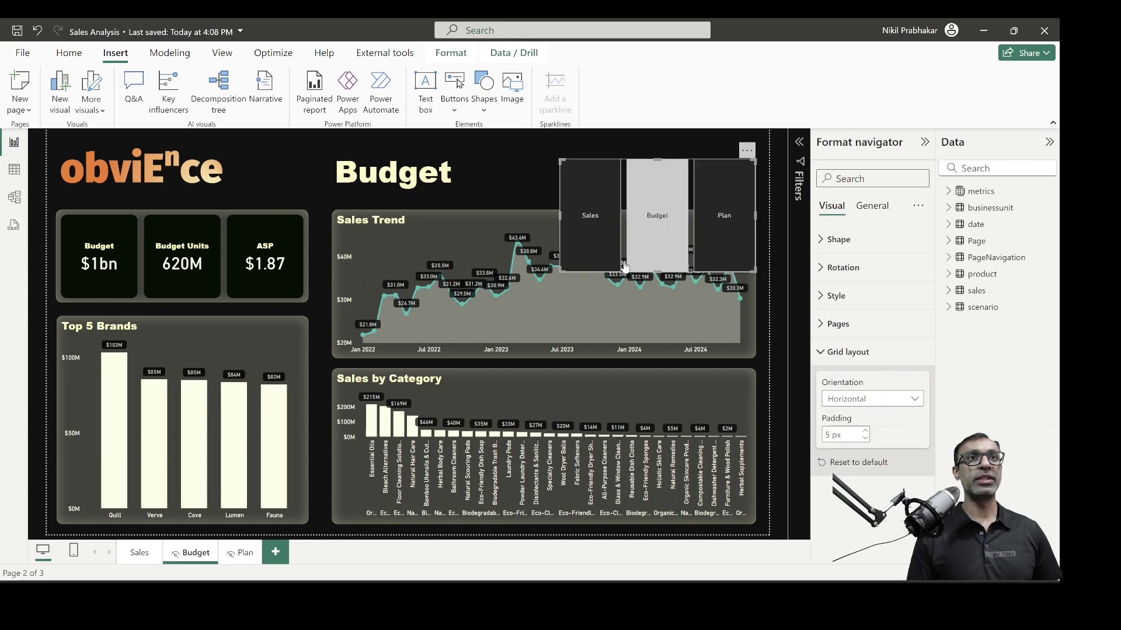
{"action": "left_click_drag", "start_coordinate": [570, 272], "coordinate": [570, 196]}
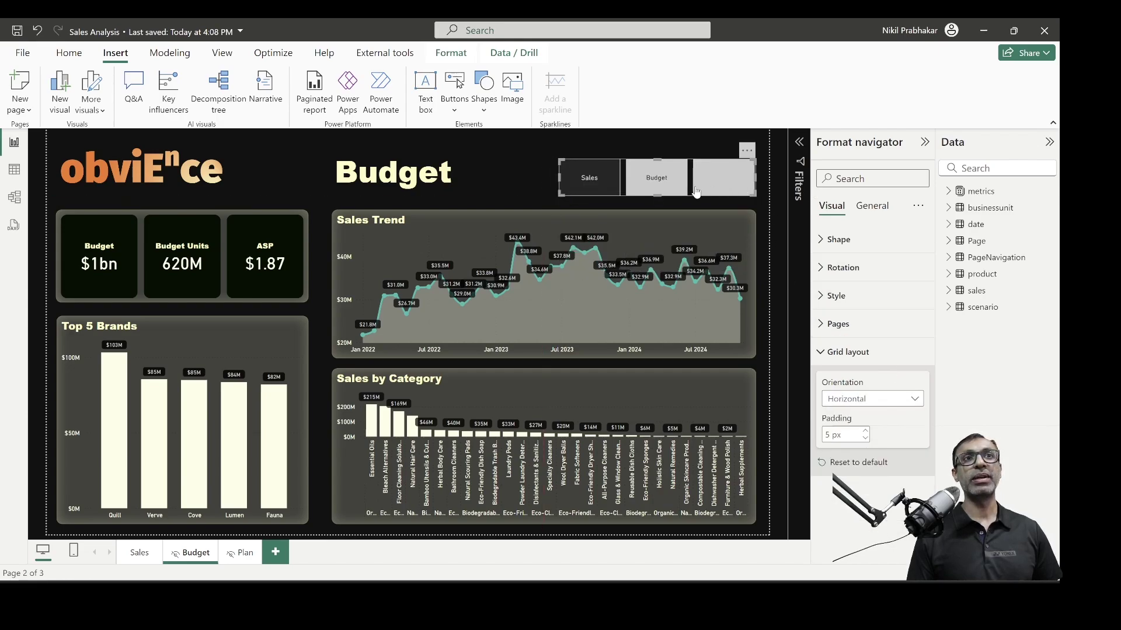
{"action": "left_click", "coordinate": [843, 352]}
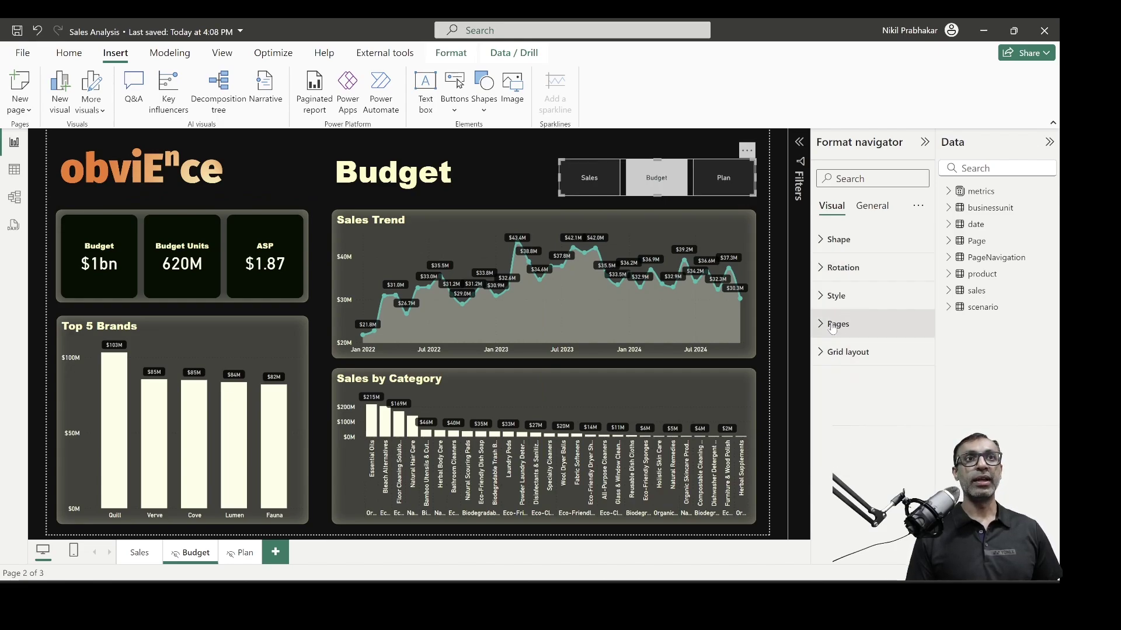
Switch the Budget page off in the navigator's Pages > Show list
{"action": "left_click", "coordinate": [828, 328]}
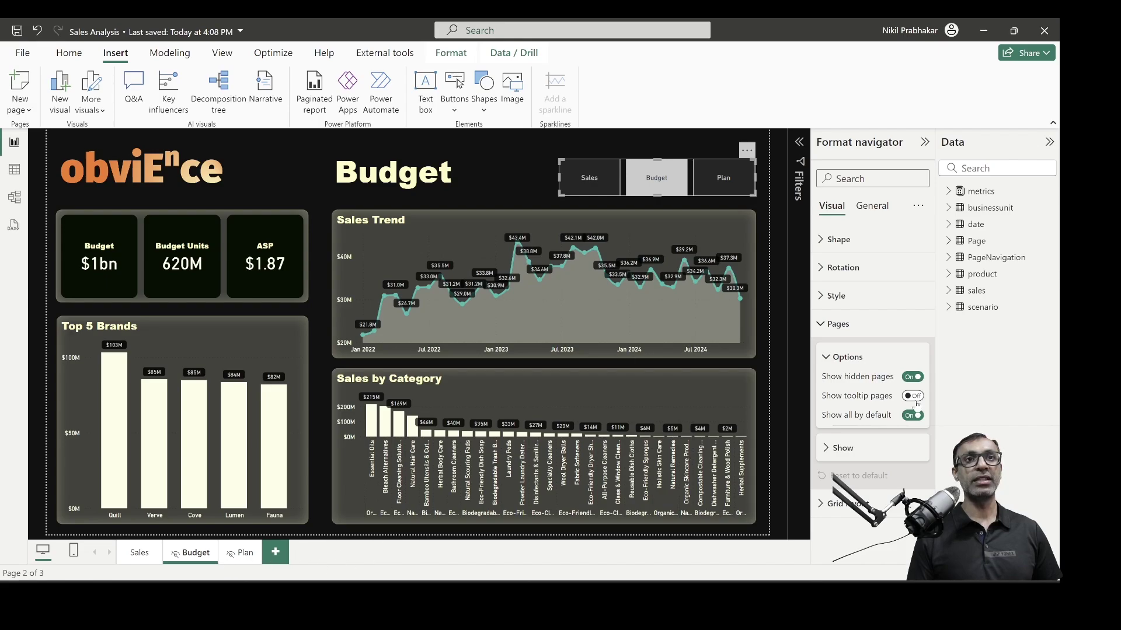
{"action": "left_click", "coordinate": [910, 377]}
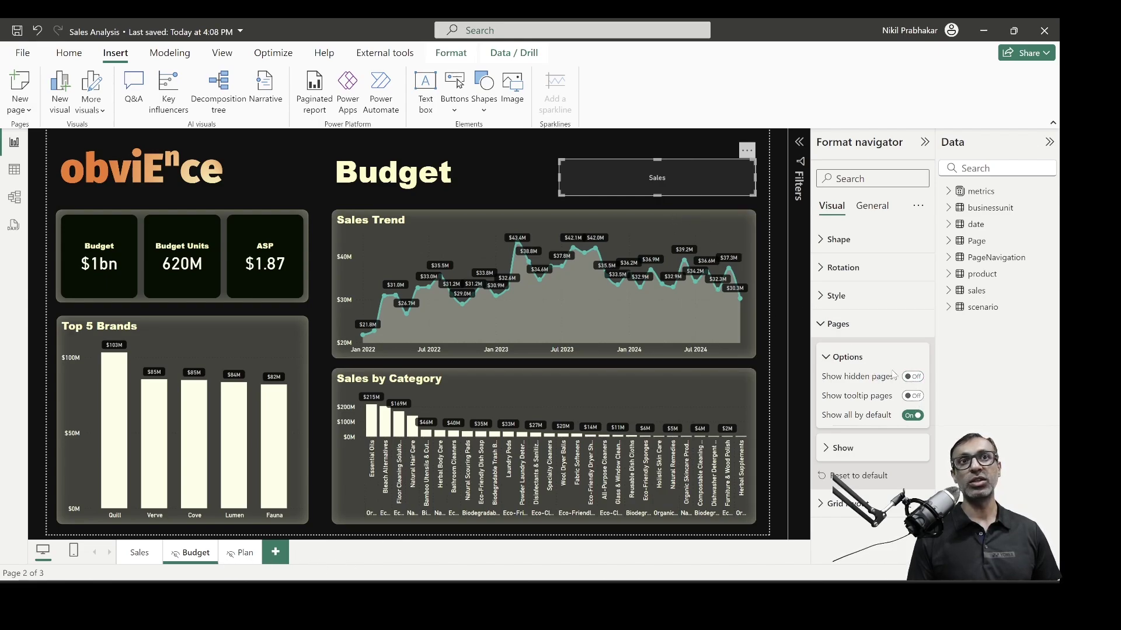
{"action": "left_click", "coordinate": [914, 377]}
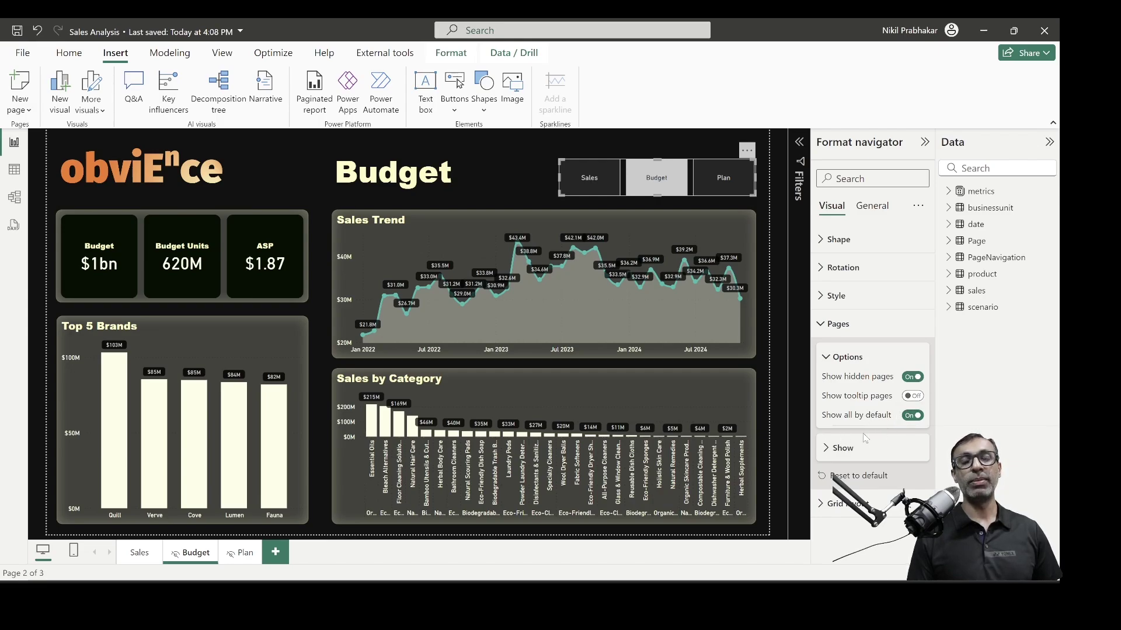
{"action": "left_click", "coordinate": [826, 451]}
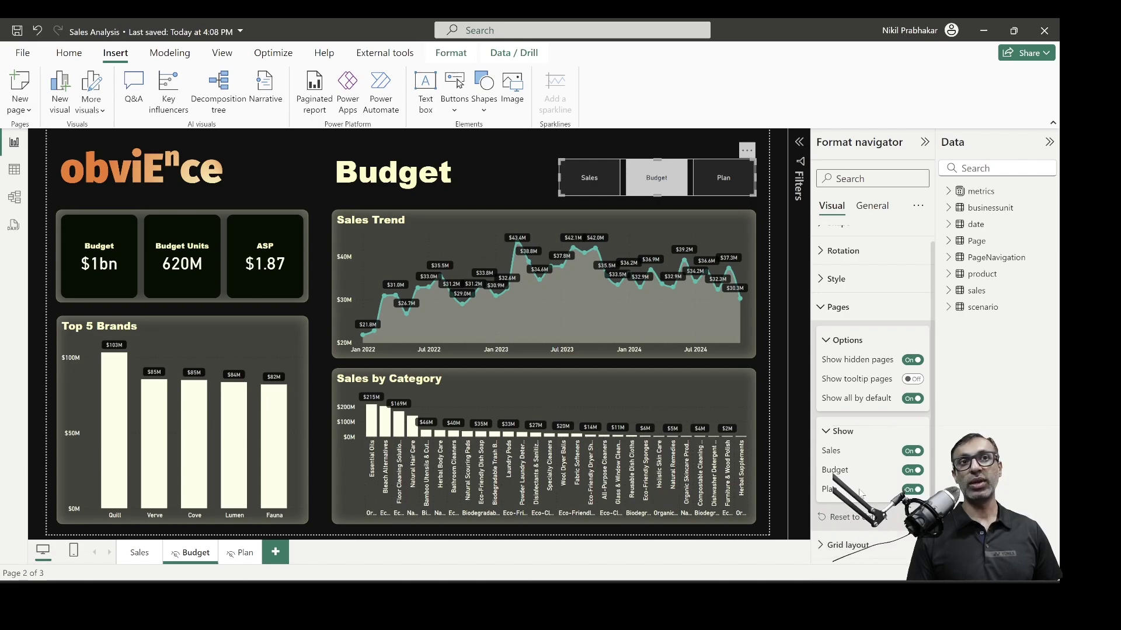
{"action": "left_click", "coordinate": [913, 471]}
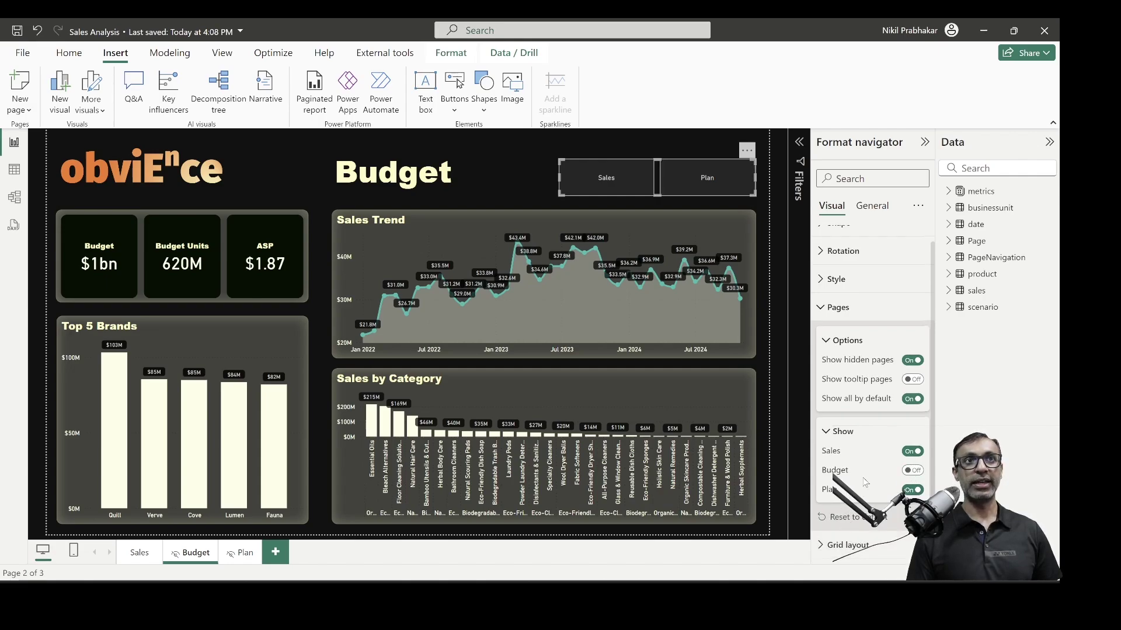
From the Budget page, switch Budget back on in the navigator's Pages > Show list
{"action": "left_click", "coordinate": [620, 187], "text": "ctrl"}
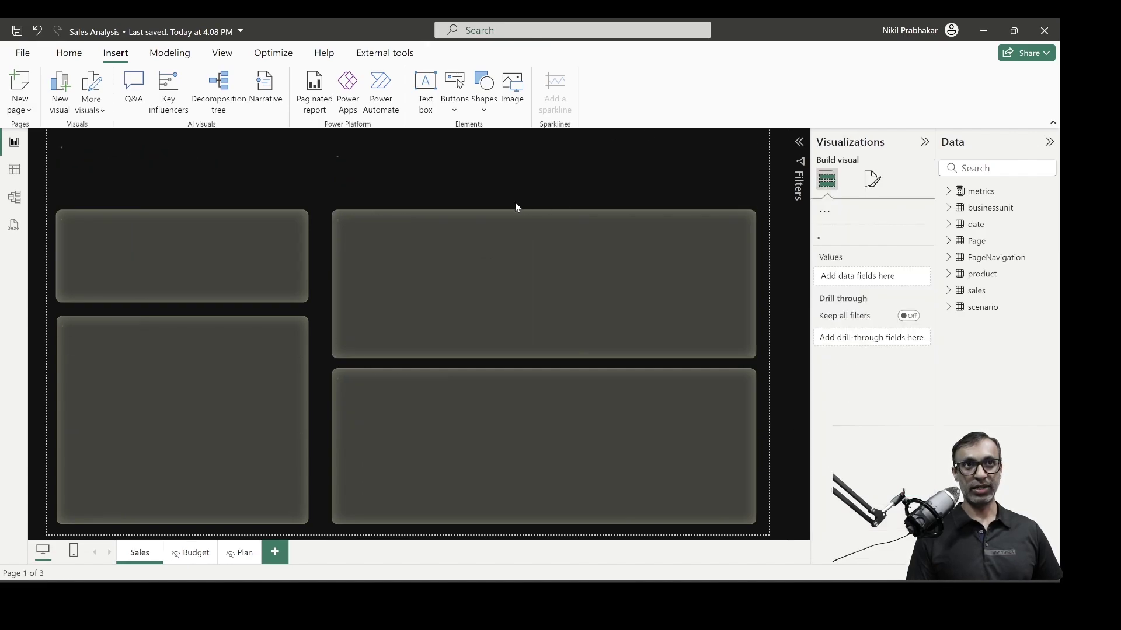
{"action": "left_click", "coordinate": [192, 554]}
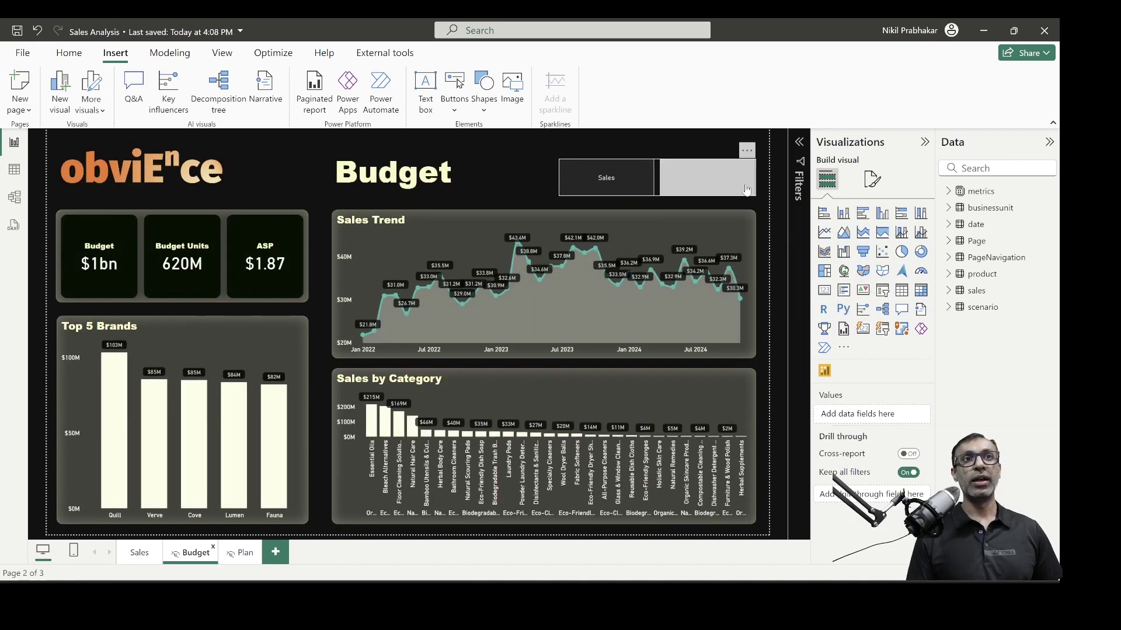
{"action": "left_click", "coordinate": [619, 178]}
{"action": "left_click", "coordinate": [832, 325]}
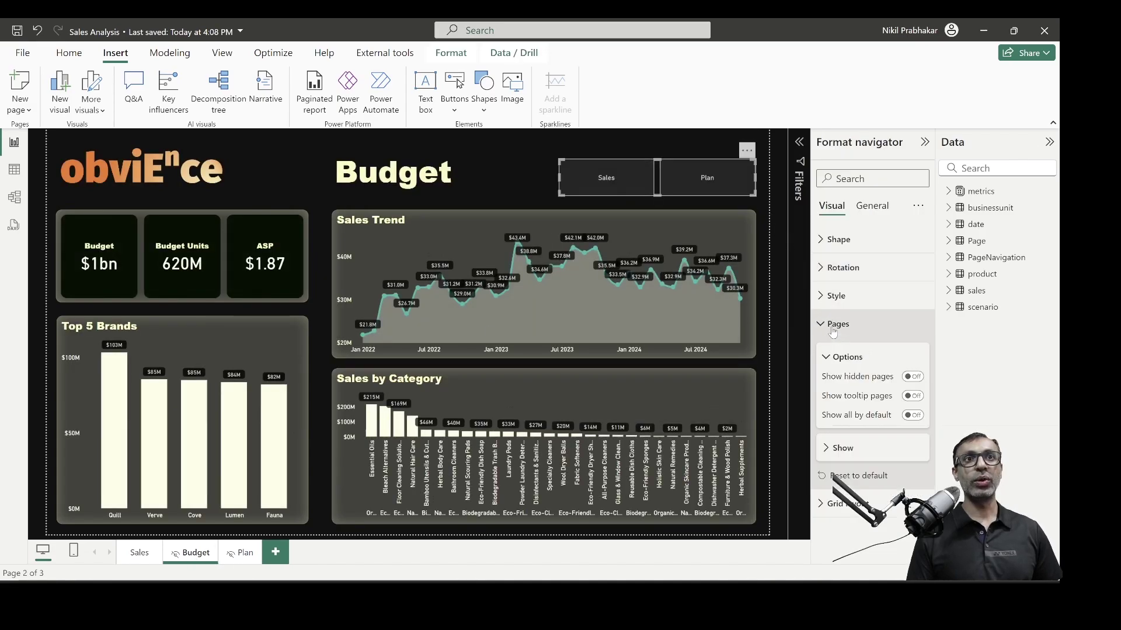
{"action": "left_click", "coordinate": [829, 447]}
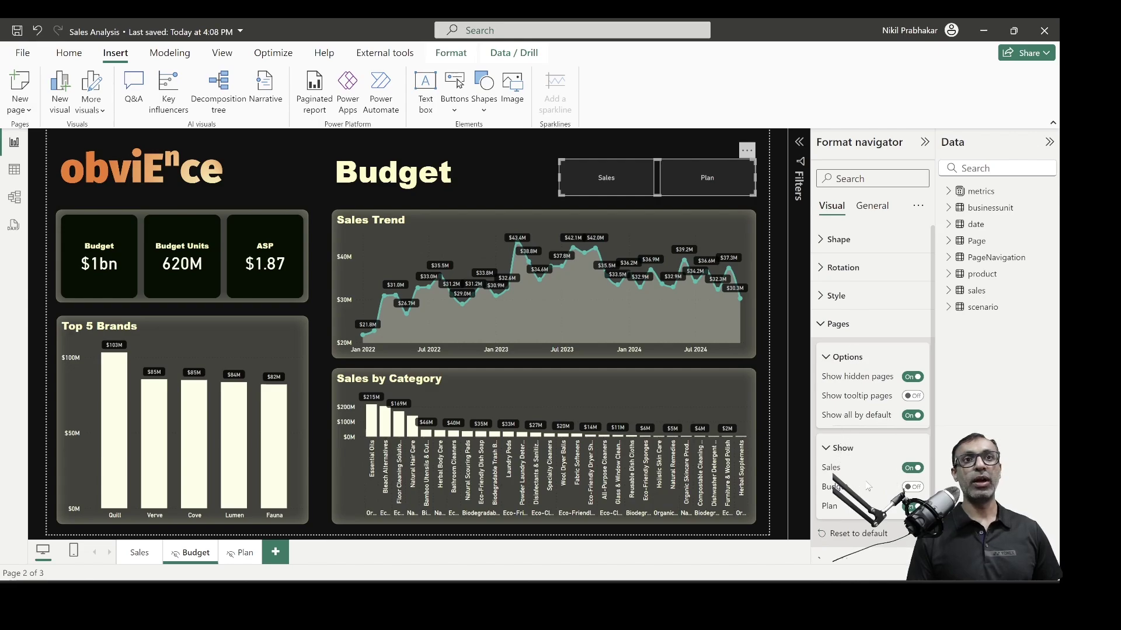
{"action": "left_click", "coordinate": [913, 487]}
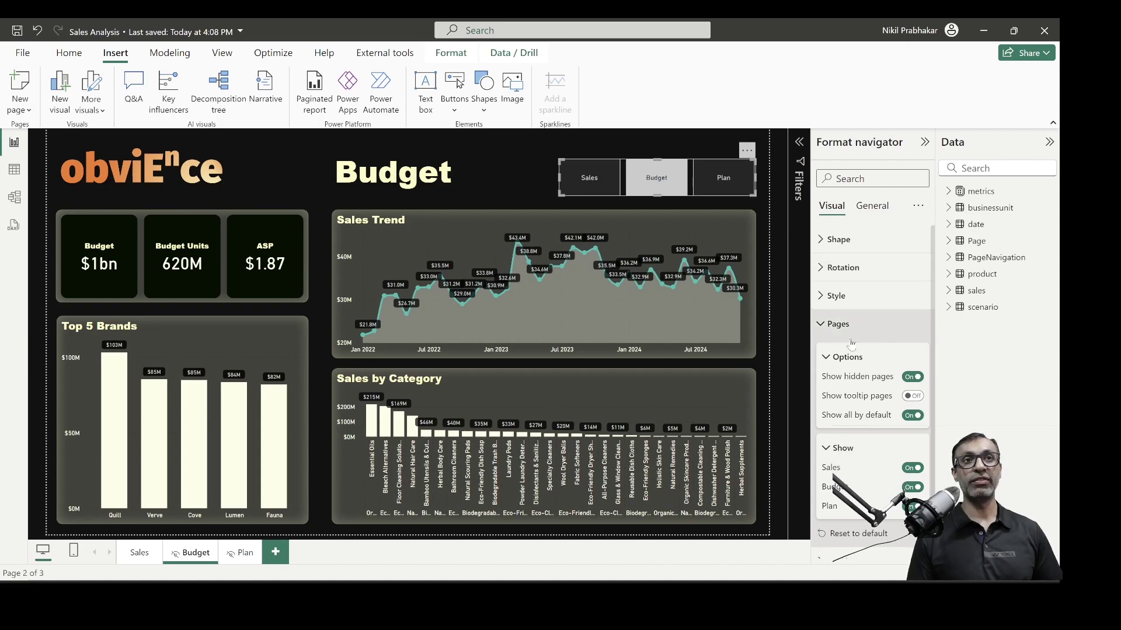
{"action": "left_click", "coordinate": [747, 150]}
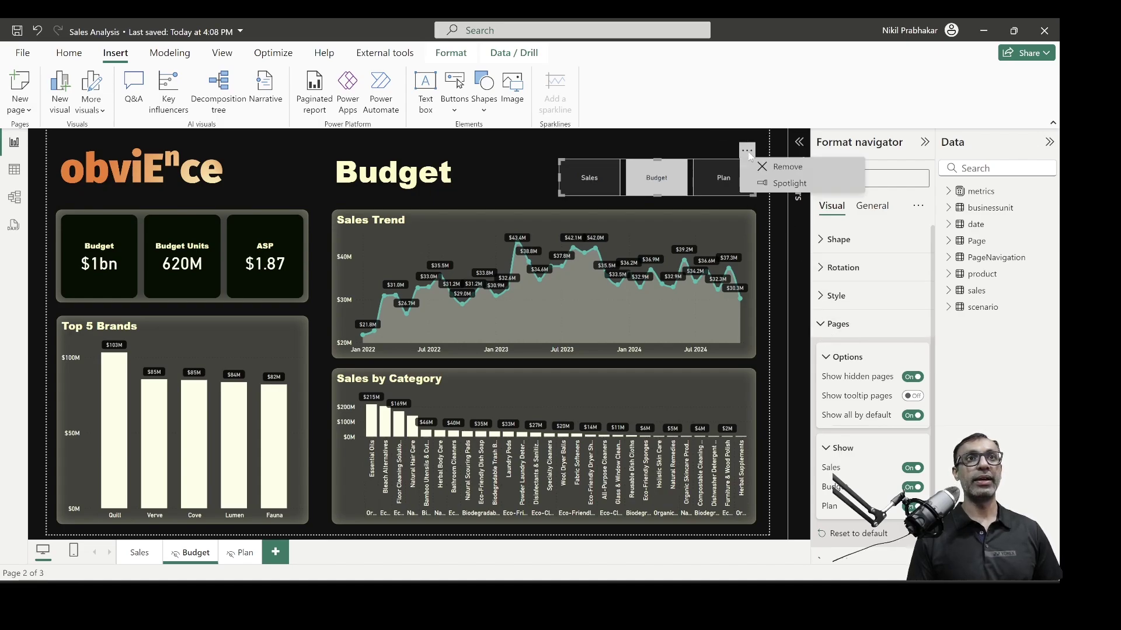
Paste the Sales/Budget/Plan navigator onto the Sales page with Ctrl+V
{"action": "left_click", "coordinate": [70, 54]}
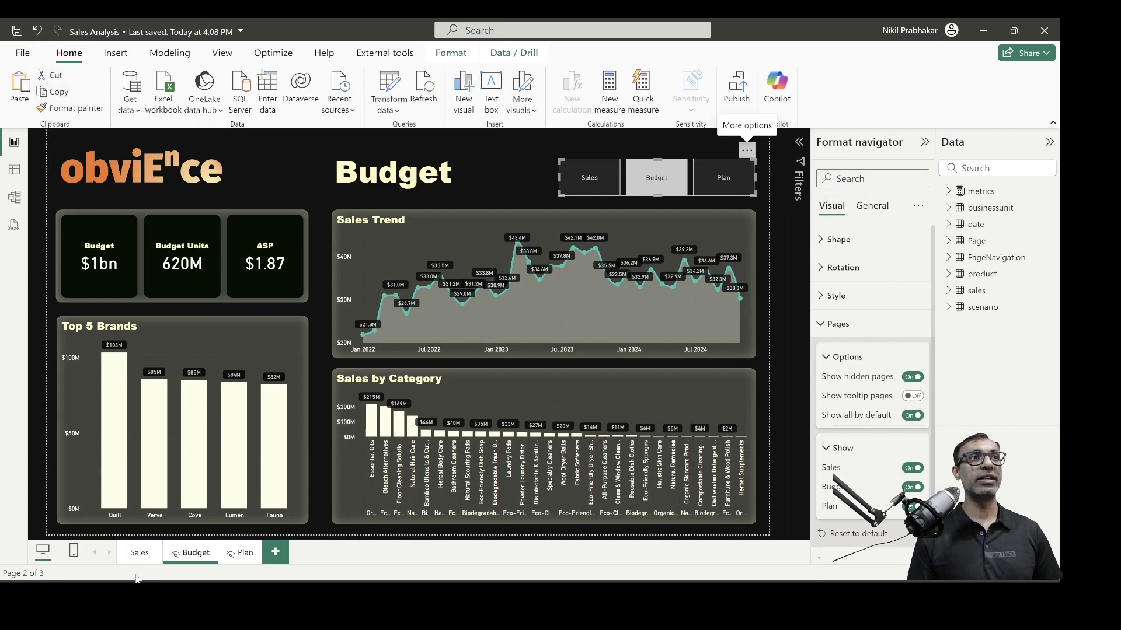
{"action": "left_click", "coordinate": [147, 558]}
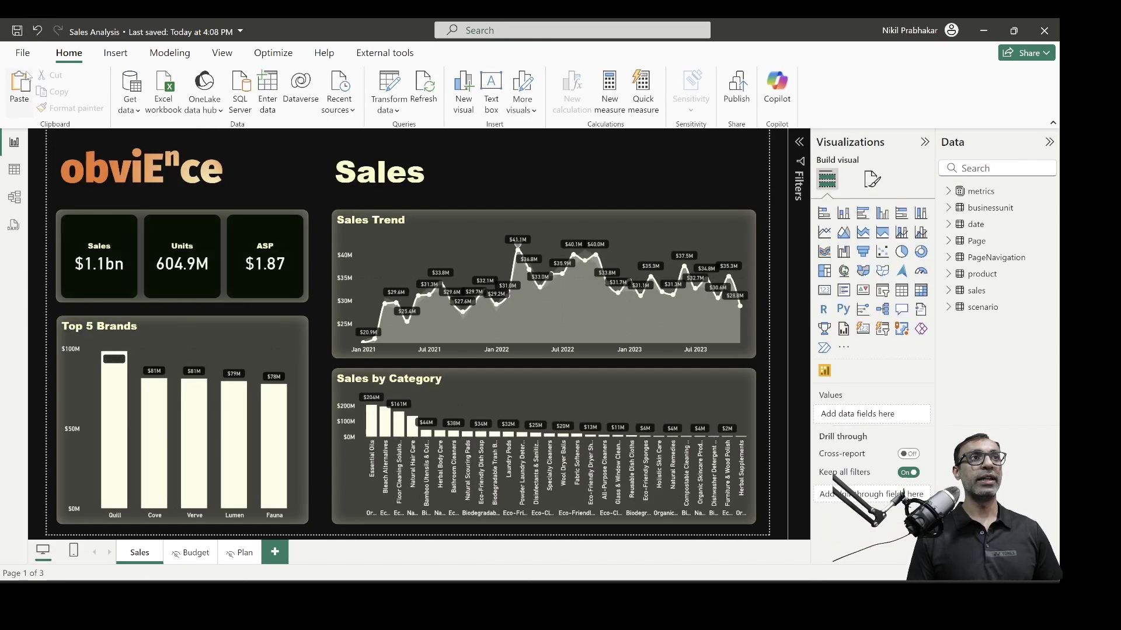
{"action": "key", "text": "ctrl+v"}
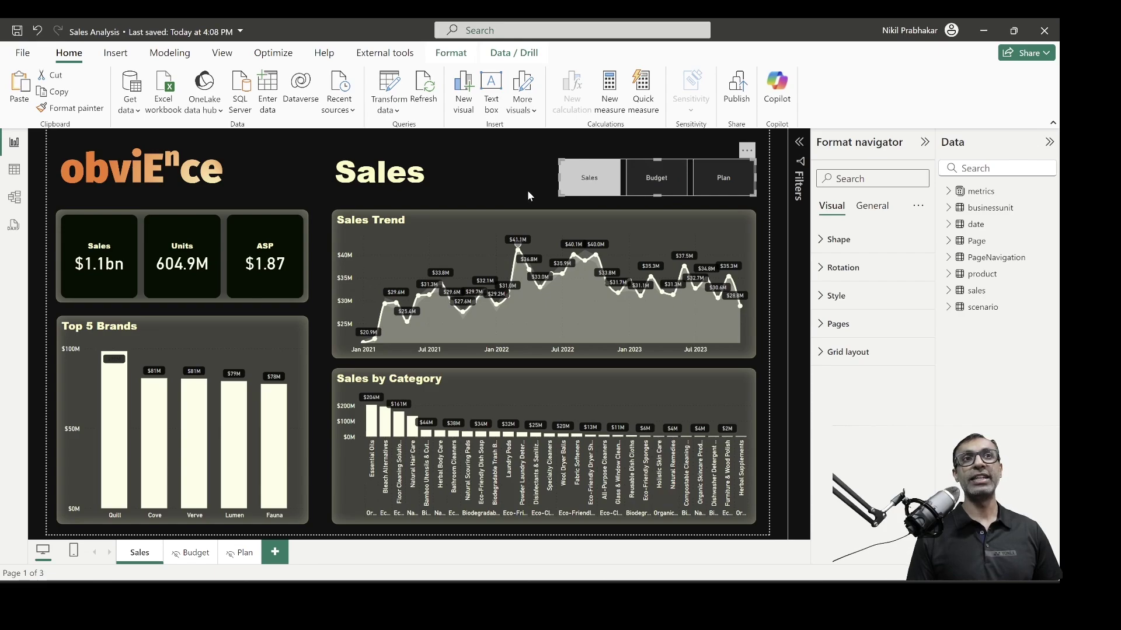
{"action": "left_click", "coordinate": [527, 190]}
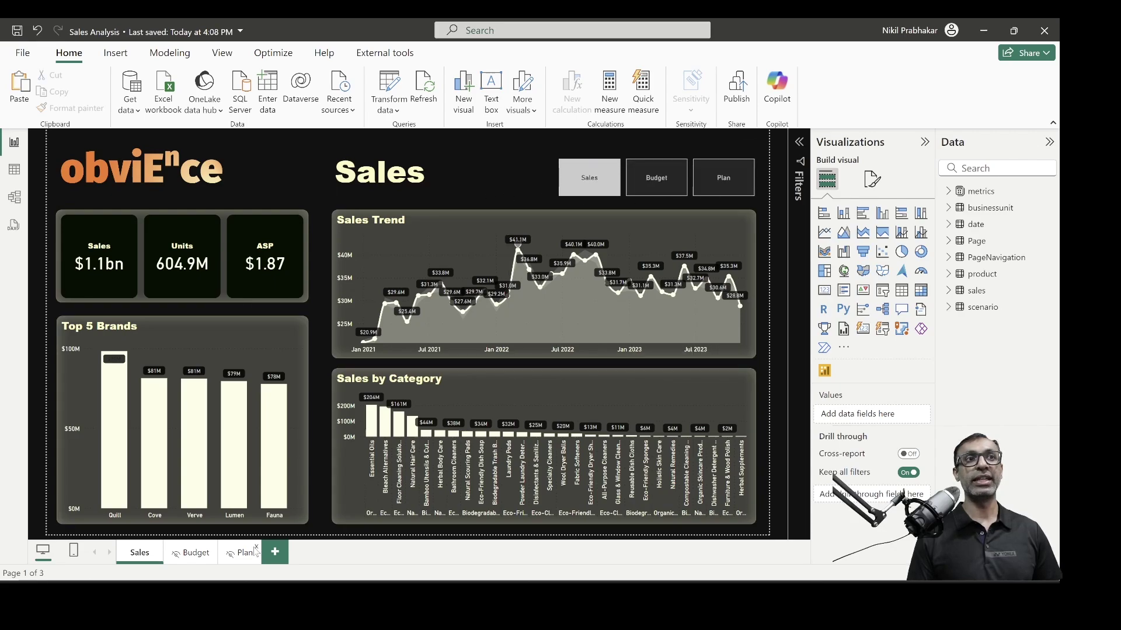
{"action": "left_click", "coordinate": [196, 555]}
{"action": "double_click", "coordinate": [203, 556]}
{"action": "key", "text": "End"}
{"action": "type", "text": "New"}
{"action": "key", "text": "Return"}
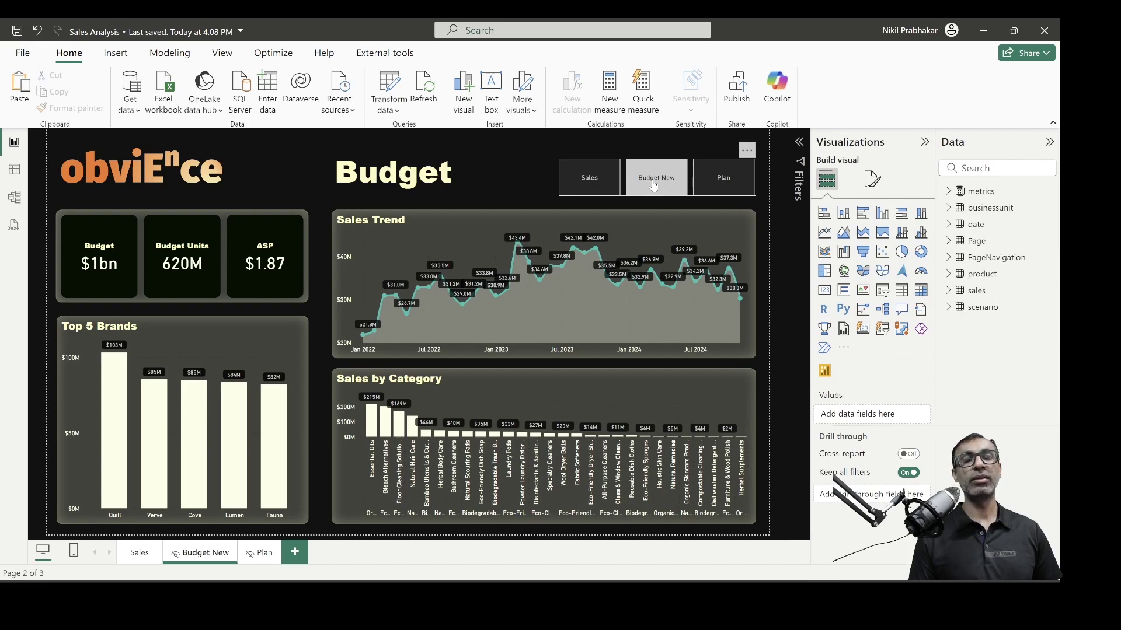
{"action": "double_click", "coordinate": [219, 554]}
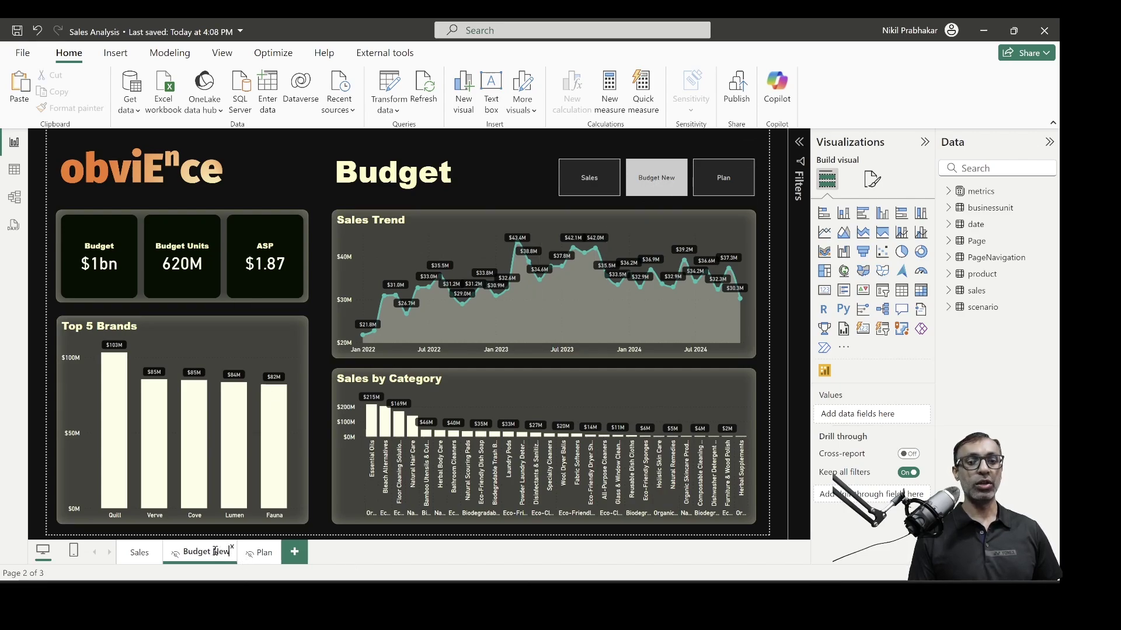
{"action": "key", "text": "BackSpace"}
{"action": "key", "text": "BackSpace"}
{"action": "key", "text": "BackSpace"}
{"action": "key", "text": "BackSpace"}
{"action": "key", "text": "Return"}
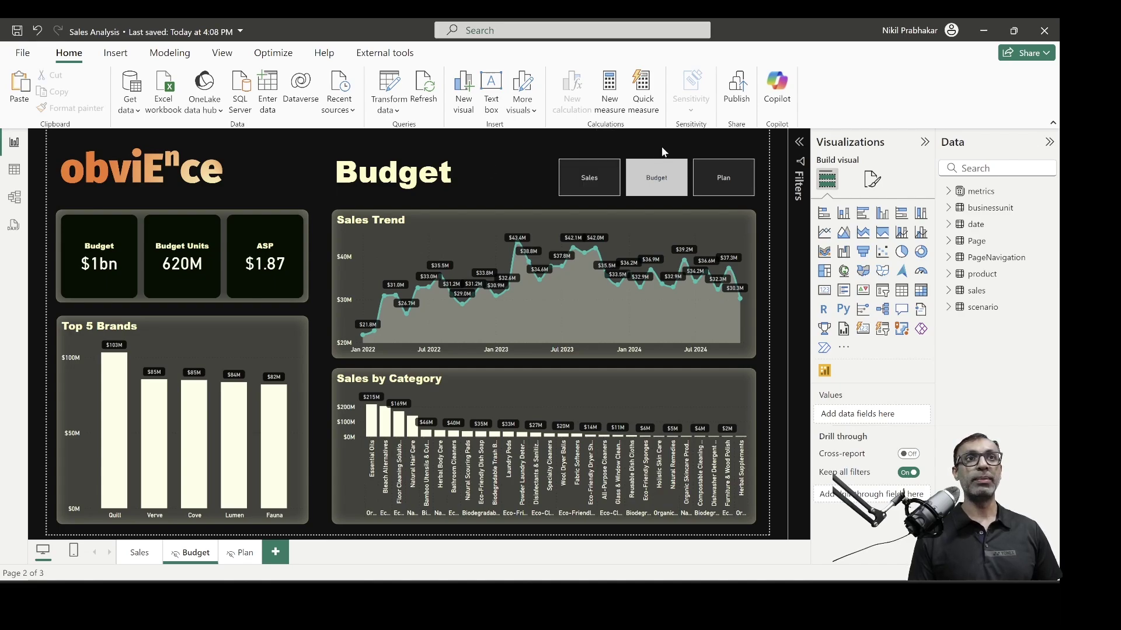
Choose Budget in the page slicer and press GO to navigate there
{"action": "mouse_move", "coordinate": [620, 285]}
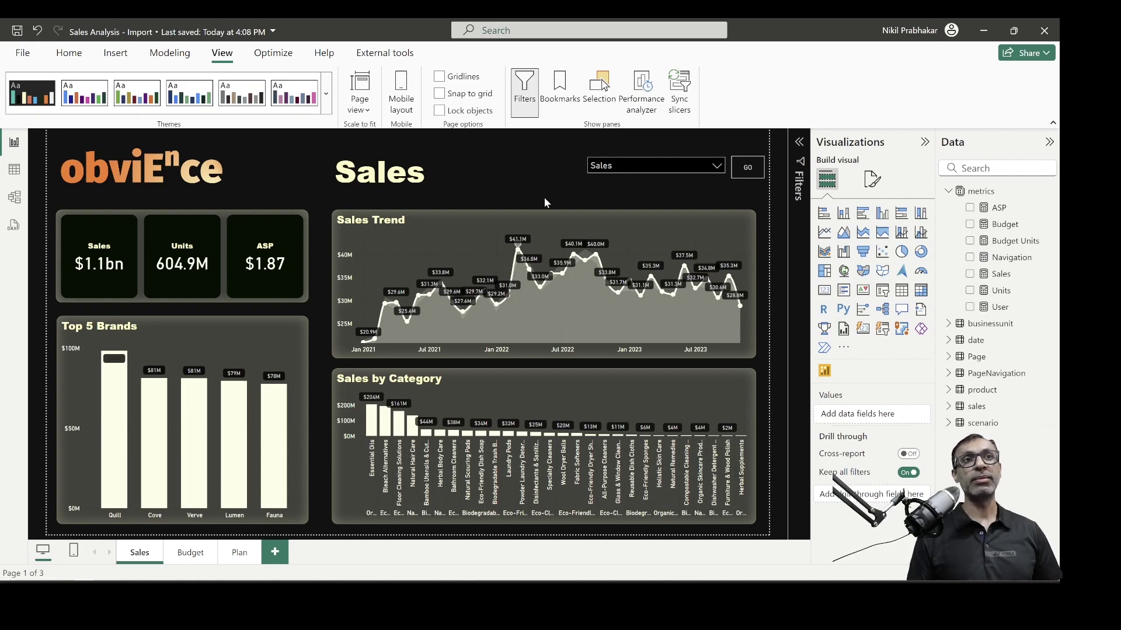
{"action": "left_click", "coordinate": [687, 184]}
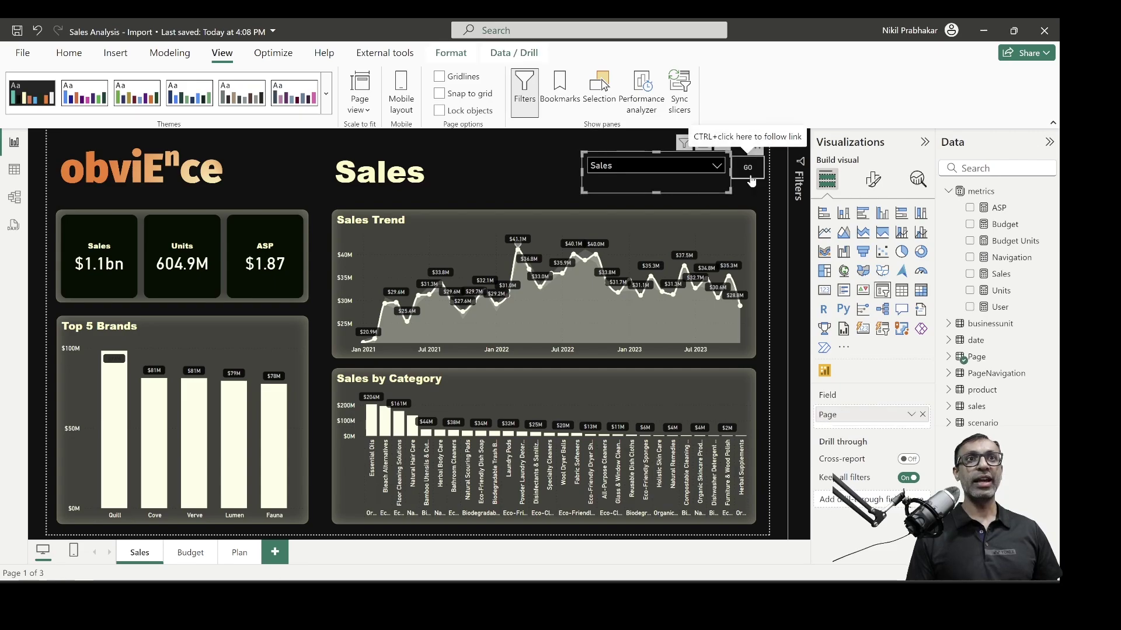
{"action": "left_click", "coordinate": [749, 190]}
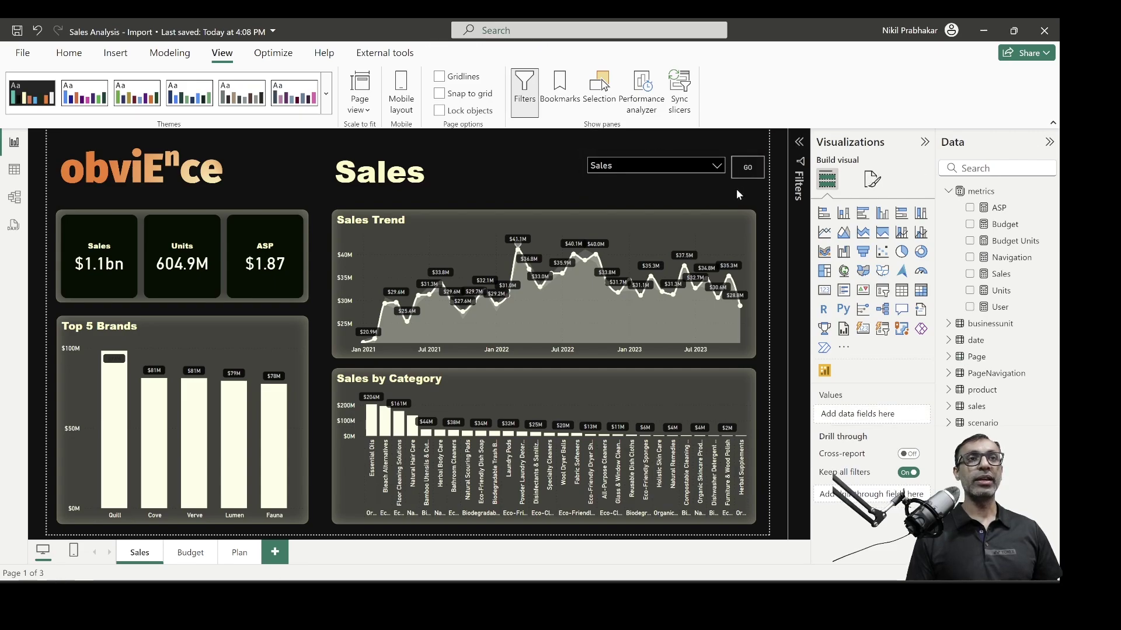
{"action": "left_click", "coordinate": [642, 166]}
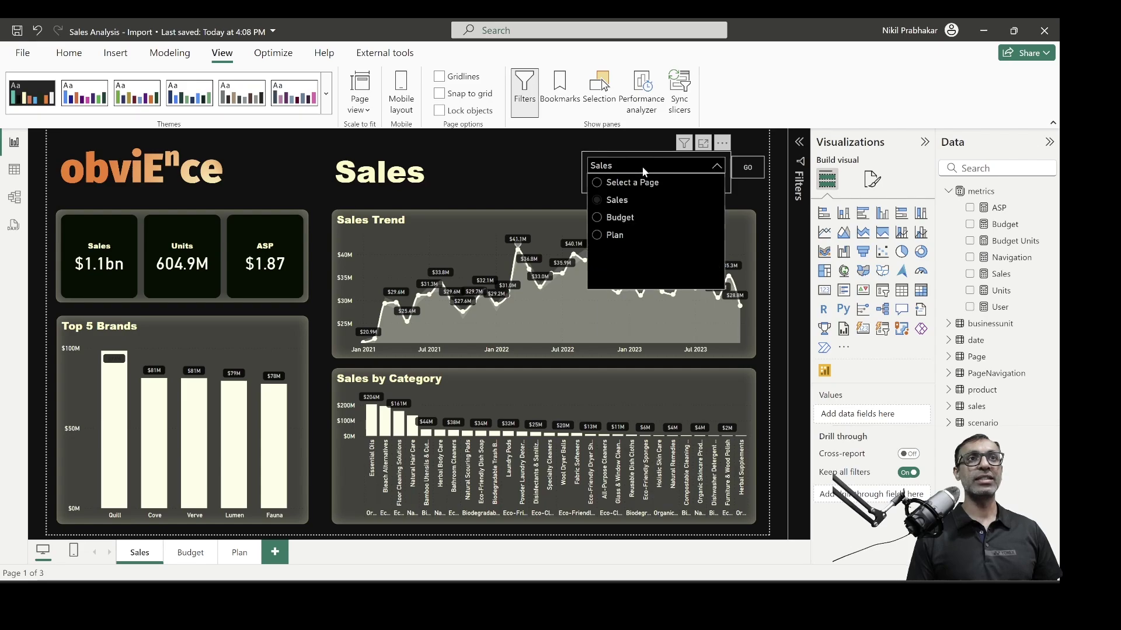
{"action": "left_click", "coordinate": [626, 220]}
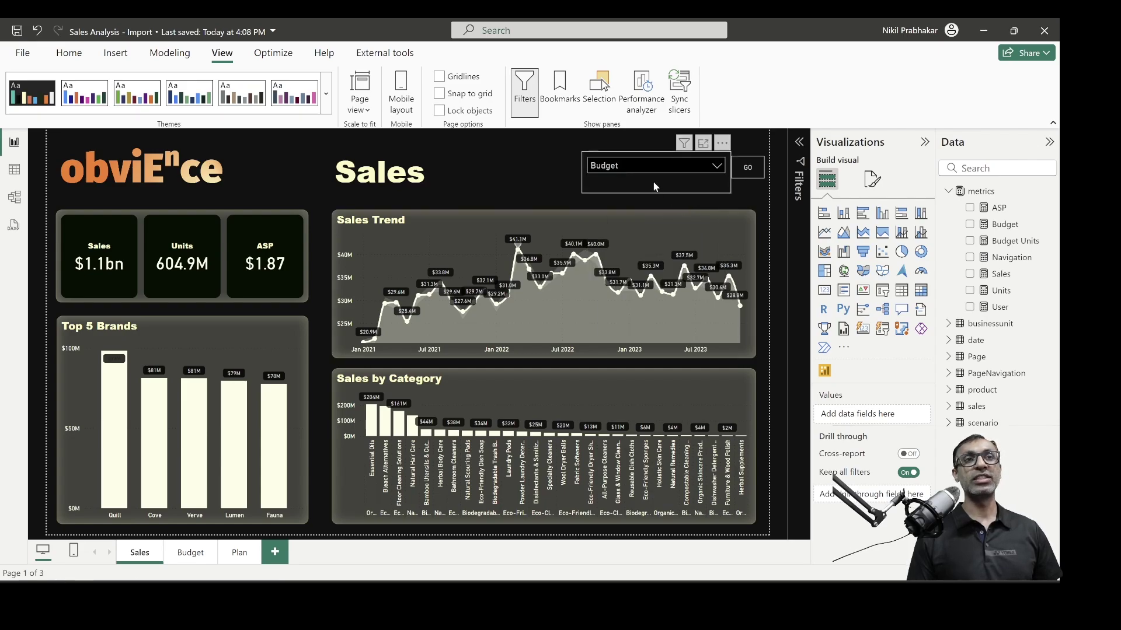
{"action": "left_click", "coordinate": [747, 169]}
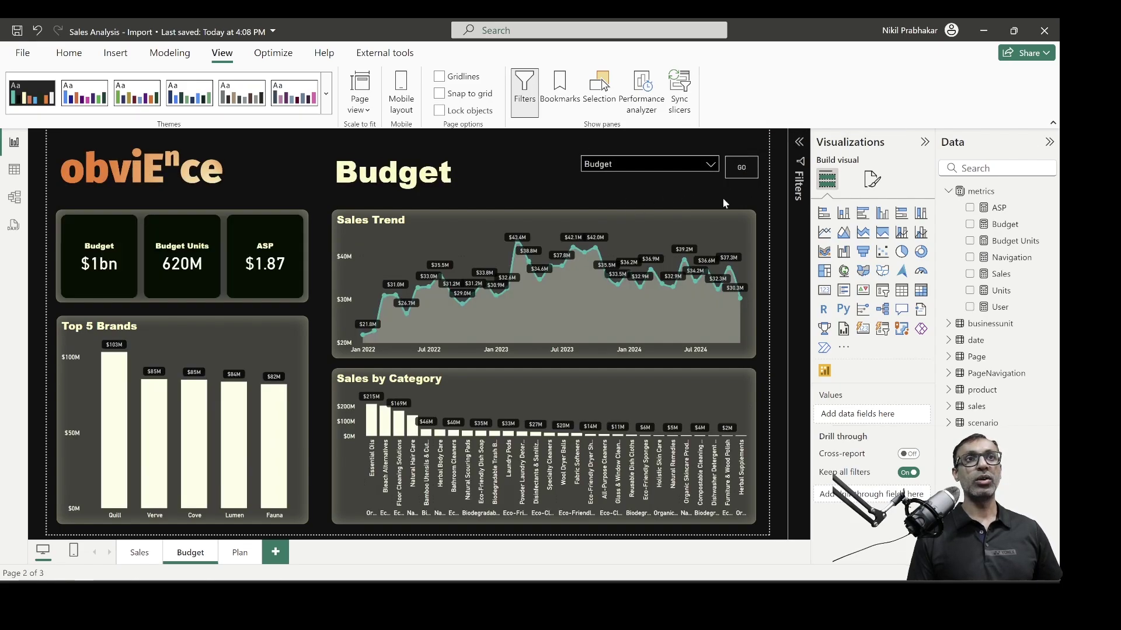
Choose Sales in the slicer and press GO to return to the Sales page
{"action": "left_click", "coordinate": [699, 169]}
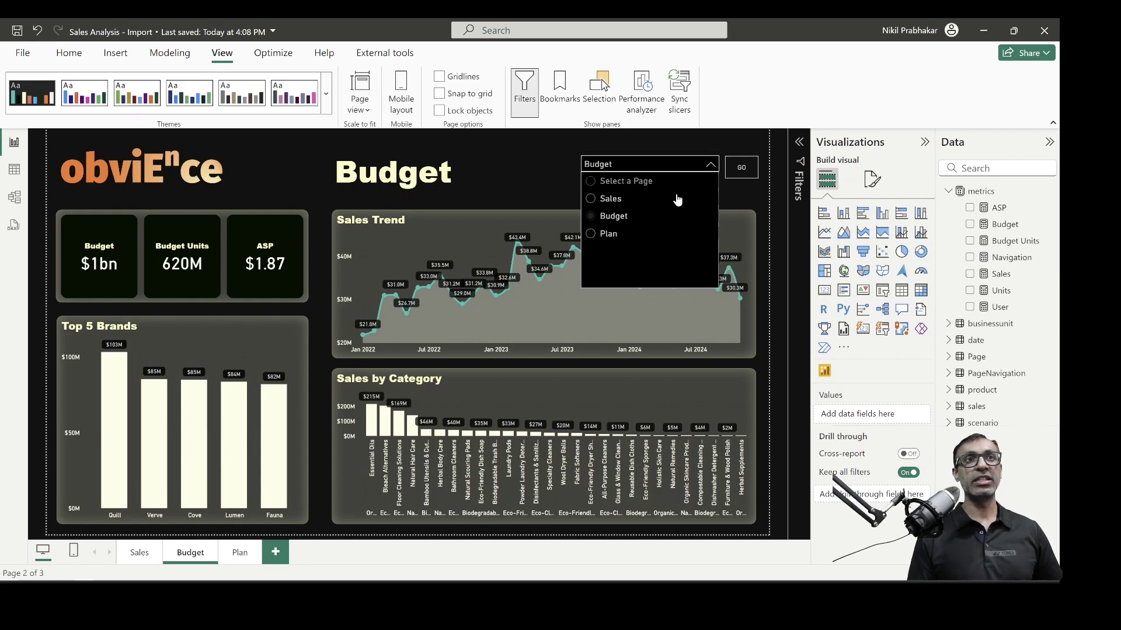
{"action": "left_click", "coordinate": [619, 198]}
{"action": "left_click", "coordinate": [744, 171]}
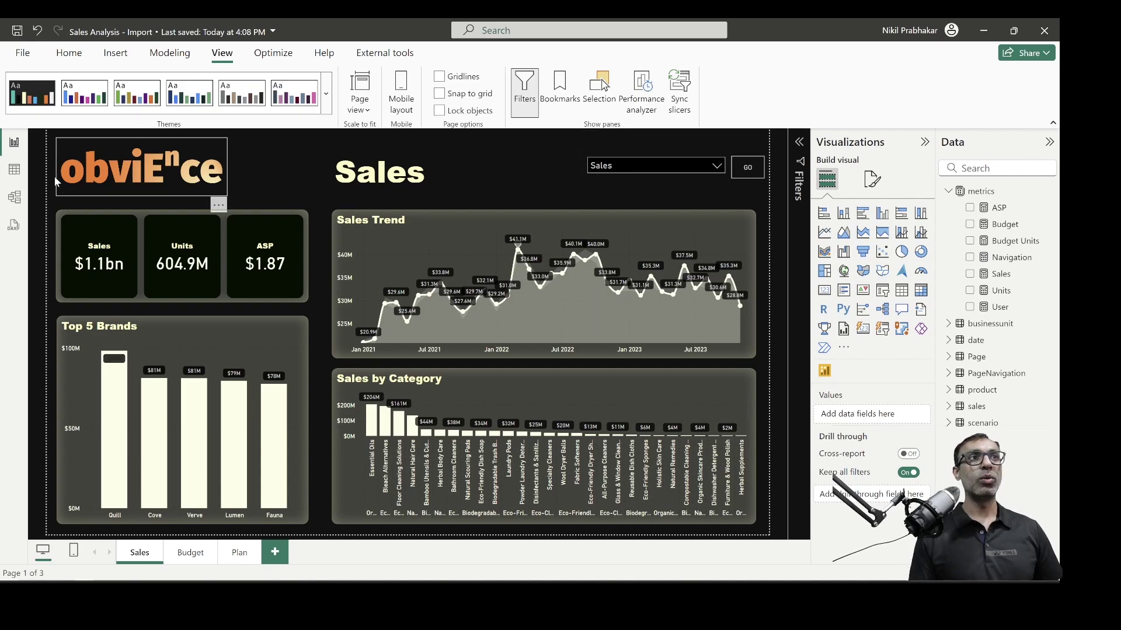
{"action": "left_click", "coordinate": [15, 169]}
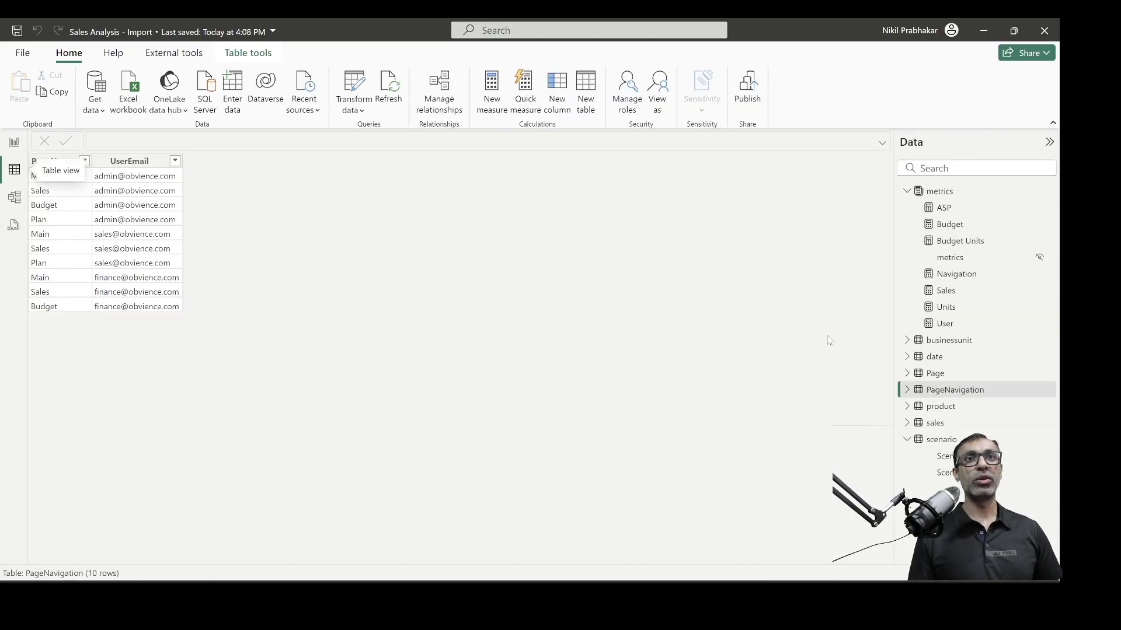
{"action": "left_click", "coordinate": [907, 191]}
{"action": "left_click", "coordinate": [937, 241]}
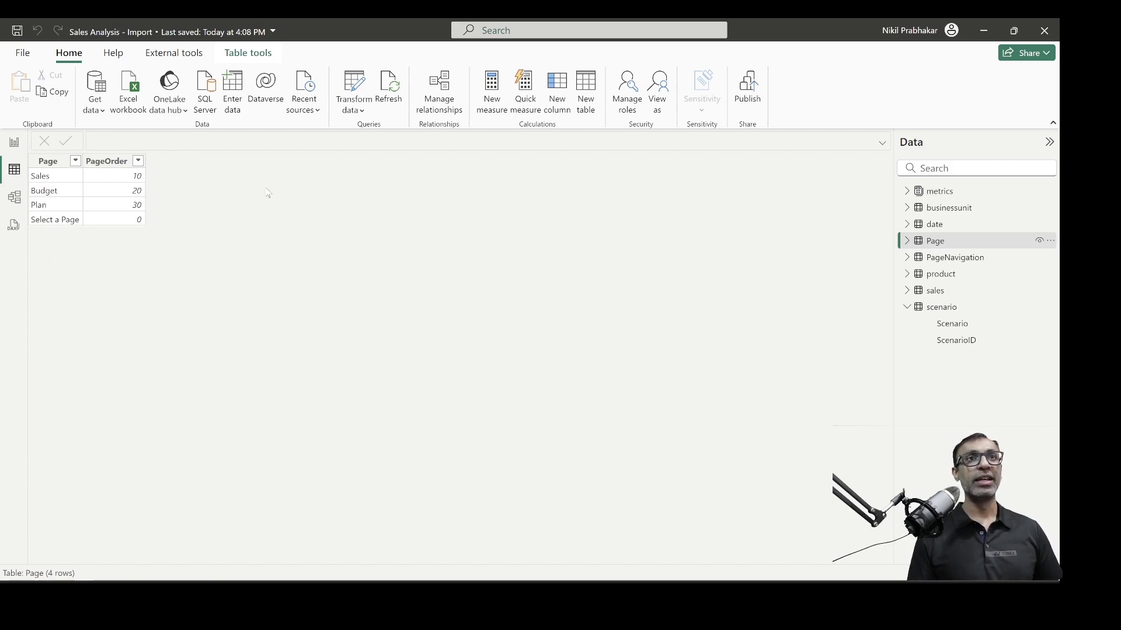
{"action": "left_click", "coordinate": [14, 142]}
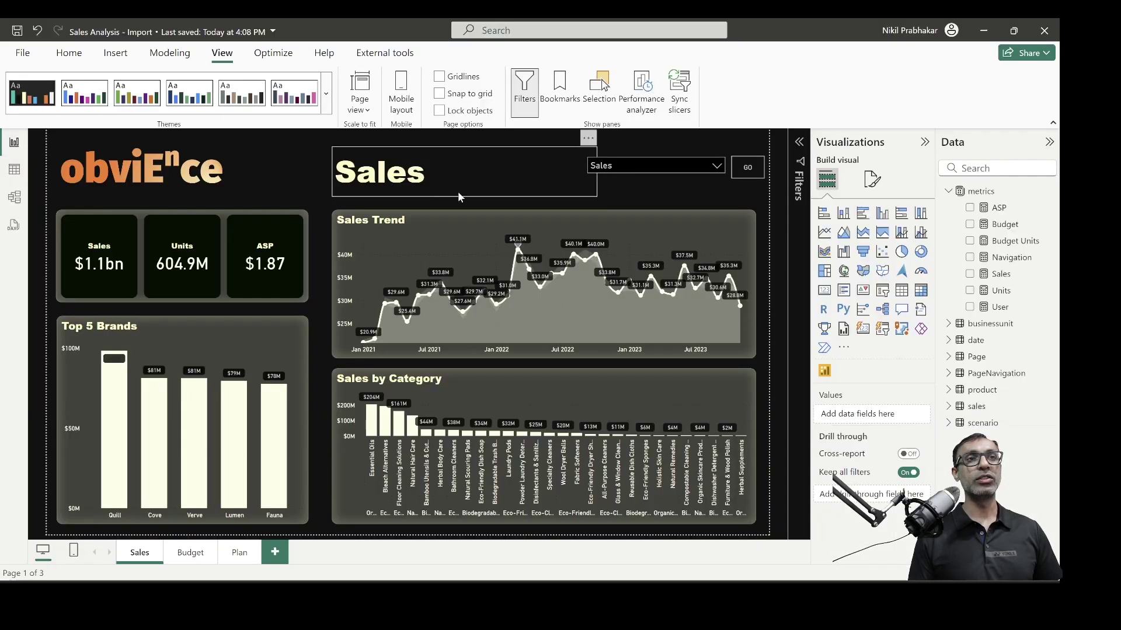
{"action": "left_click", "coordinate": [645, 182]}
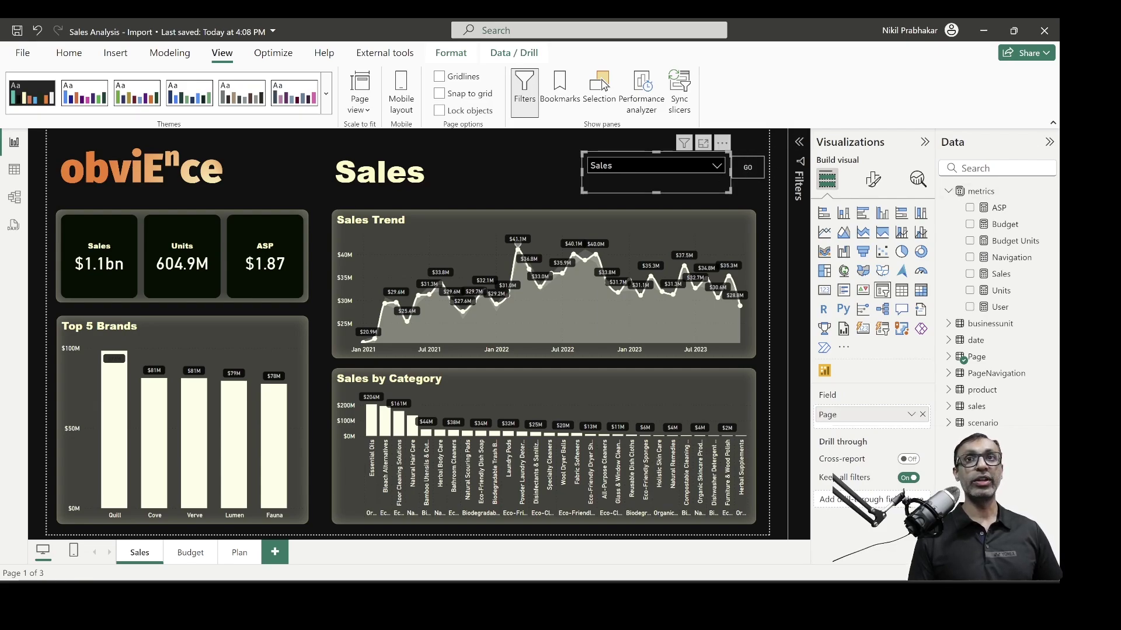
{"action": "key", "text": "Escape"}
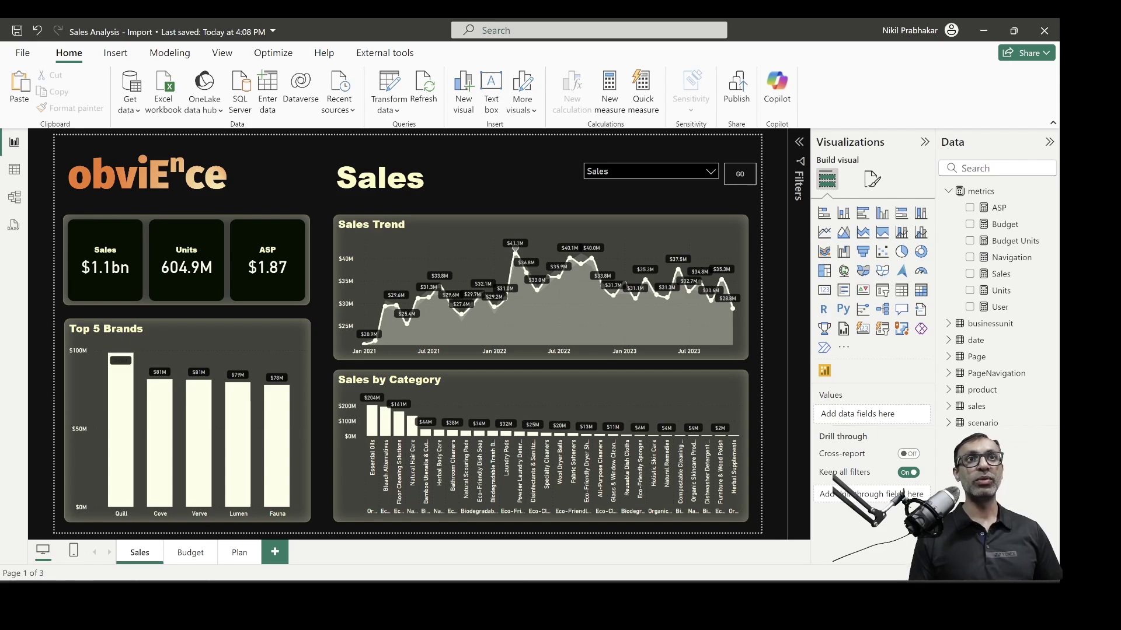
{"action": "left_click", "coordinate": [653, 170]}
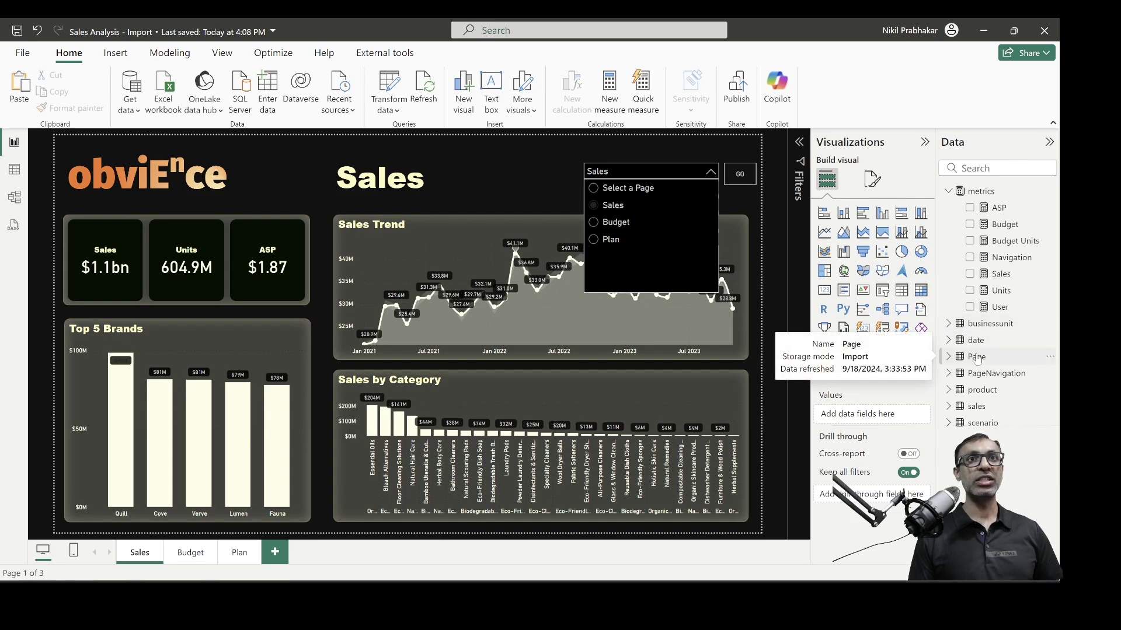
{"action": "left_click", "coordinate": [1016, 264]}
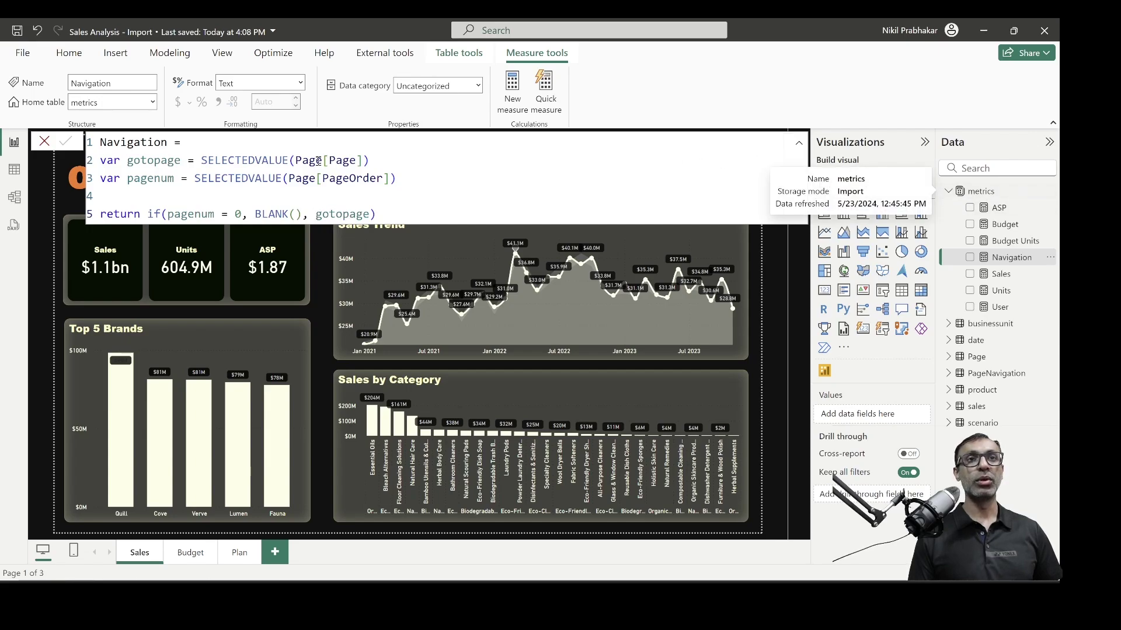
{"action": "left_click", "coordinate": [14, 170]}
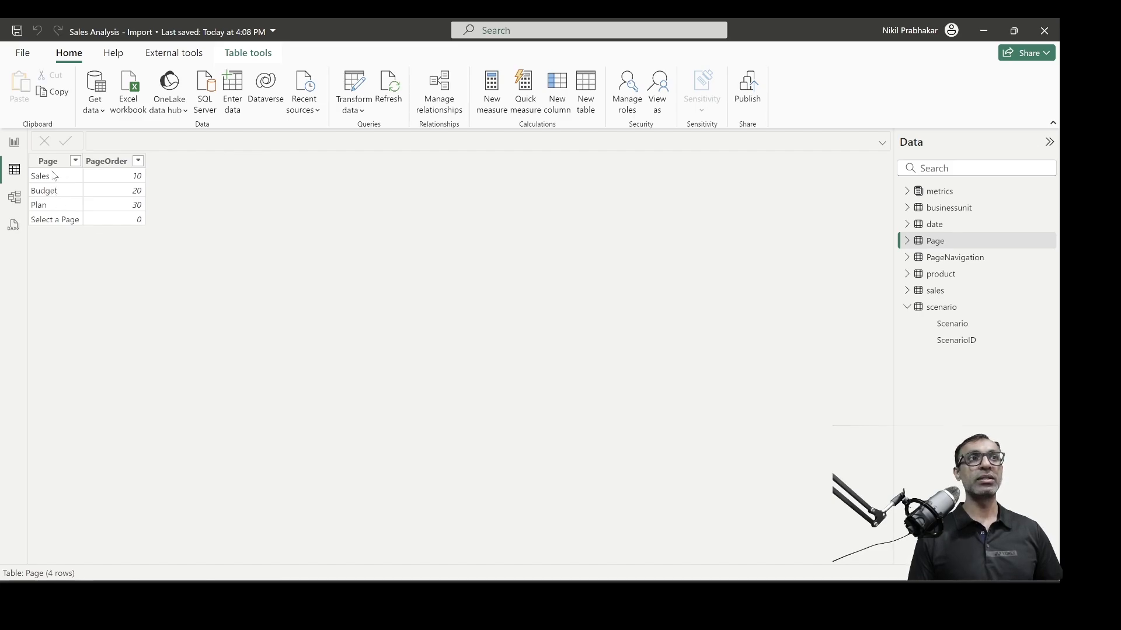
{"action": "left_click", "coordinate": [15, 147]}
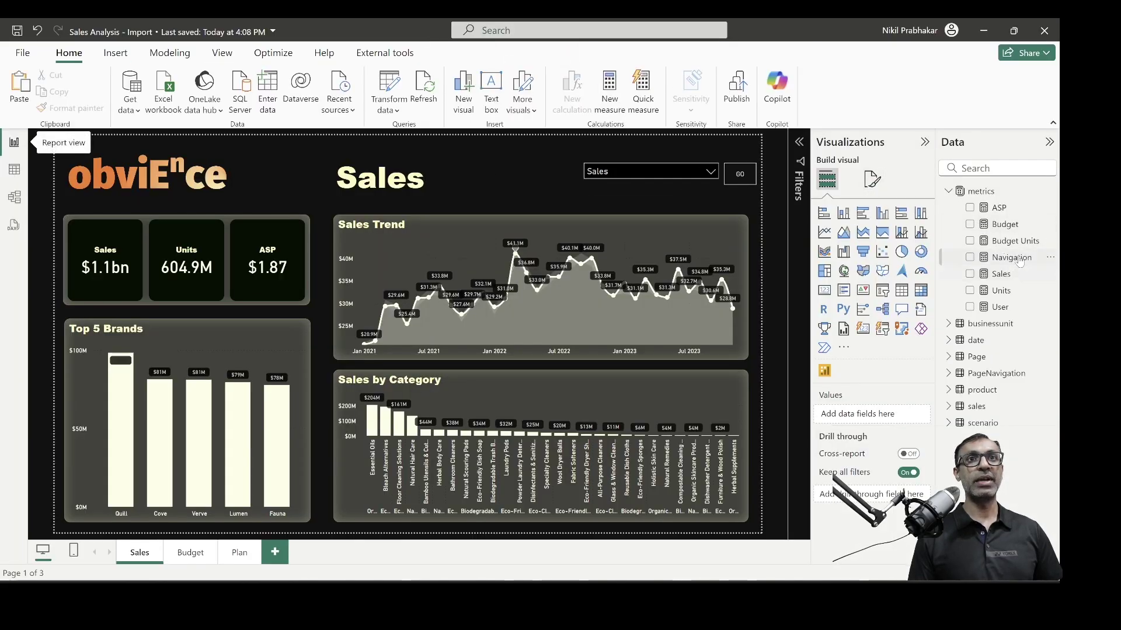
{"action": "left_click", "coordinate": [1011, 257]}
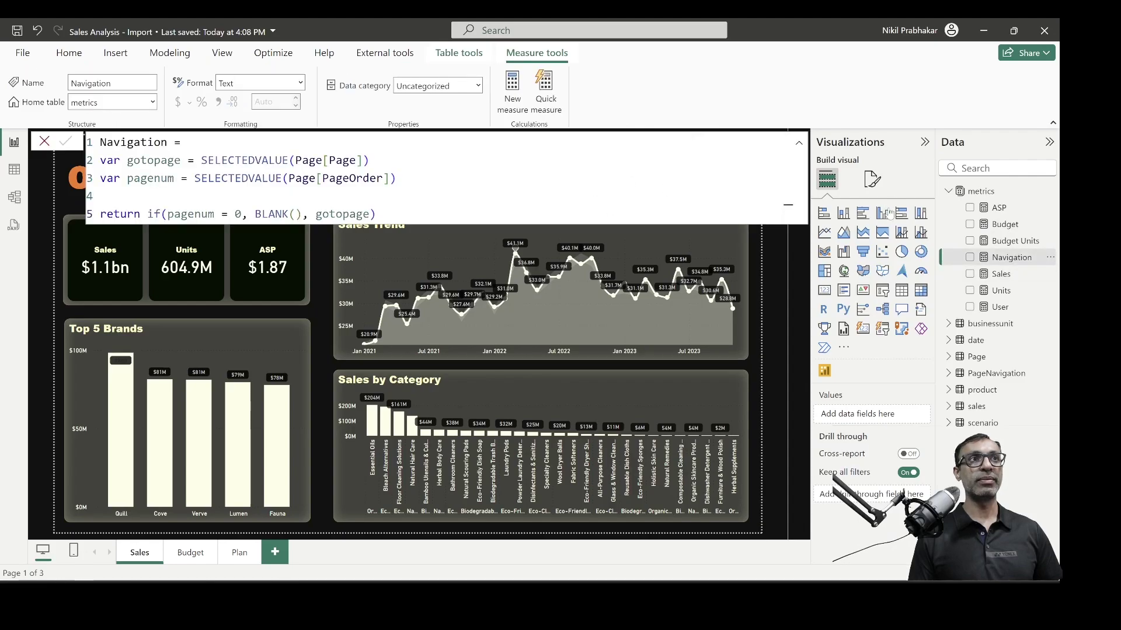
Dismiss the Navigation formula, select the GO button, and review the available Insert > Buttons types
{"action": "left_click", "coordinate": [981, 191]}
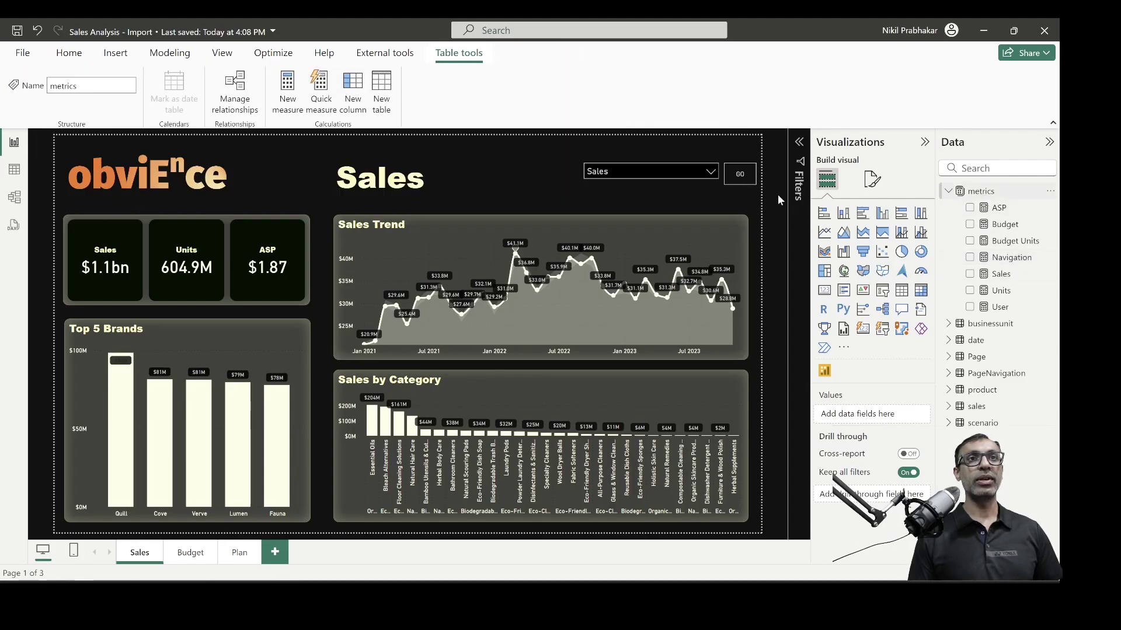
{"action": "left_click", "coordinate": [750, 181]}
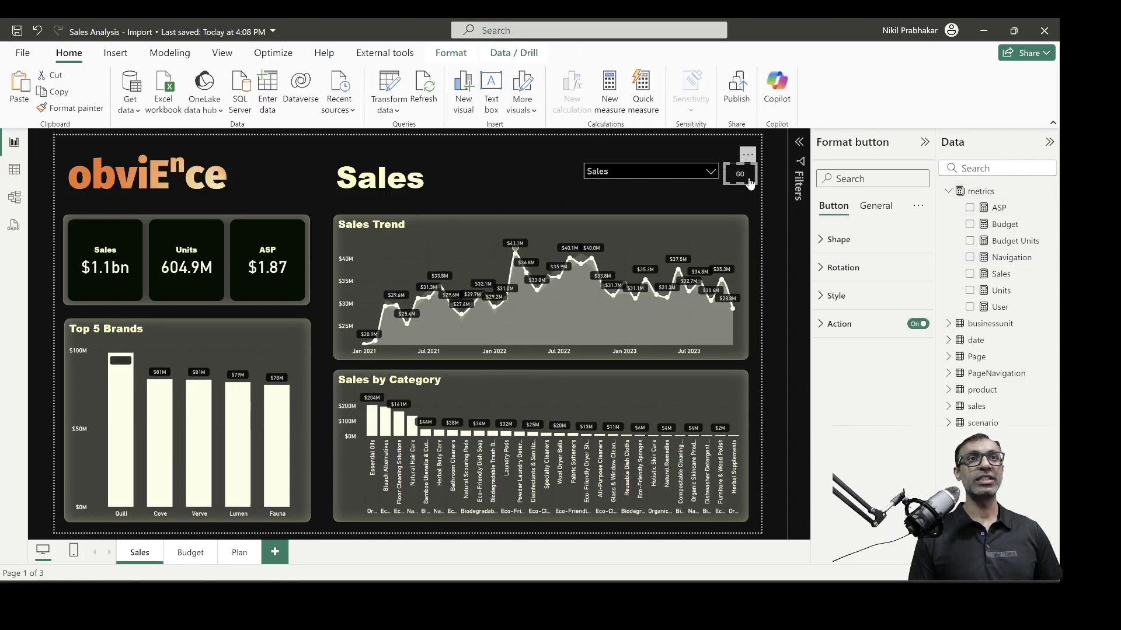
{"action": "left_click", "coordinate": [119, 56]}
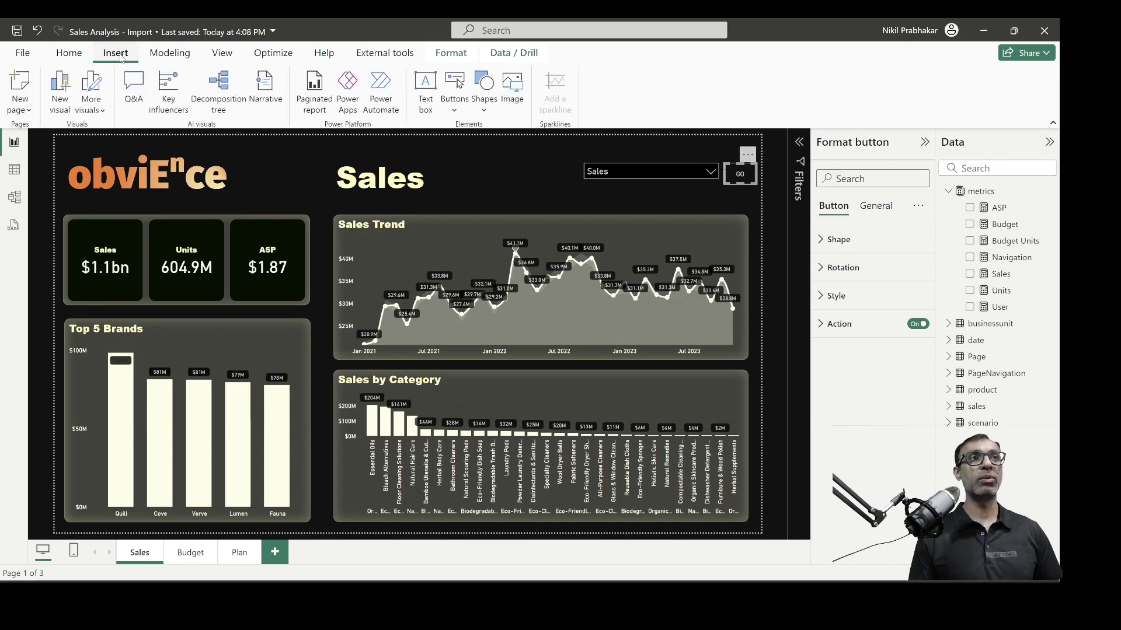
{"action": "left_click", "coordinate": [454, 98]}
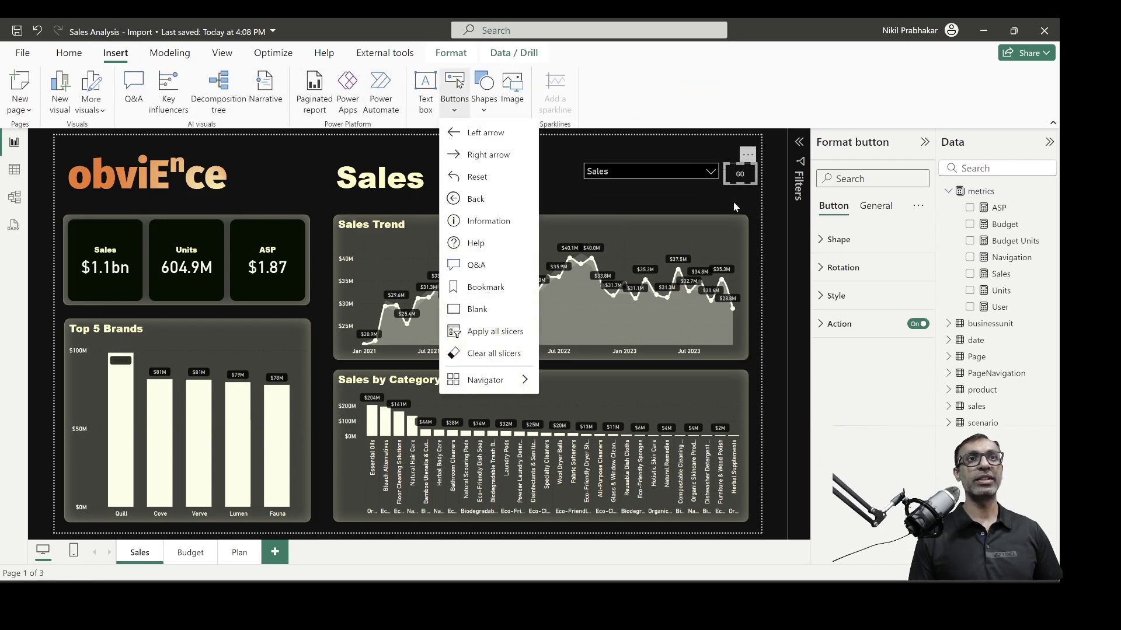
{"action": "left_click", "coordinate": [731, 202]}
{"action": "left_click", "coordinate": [740, 175]}
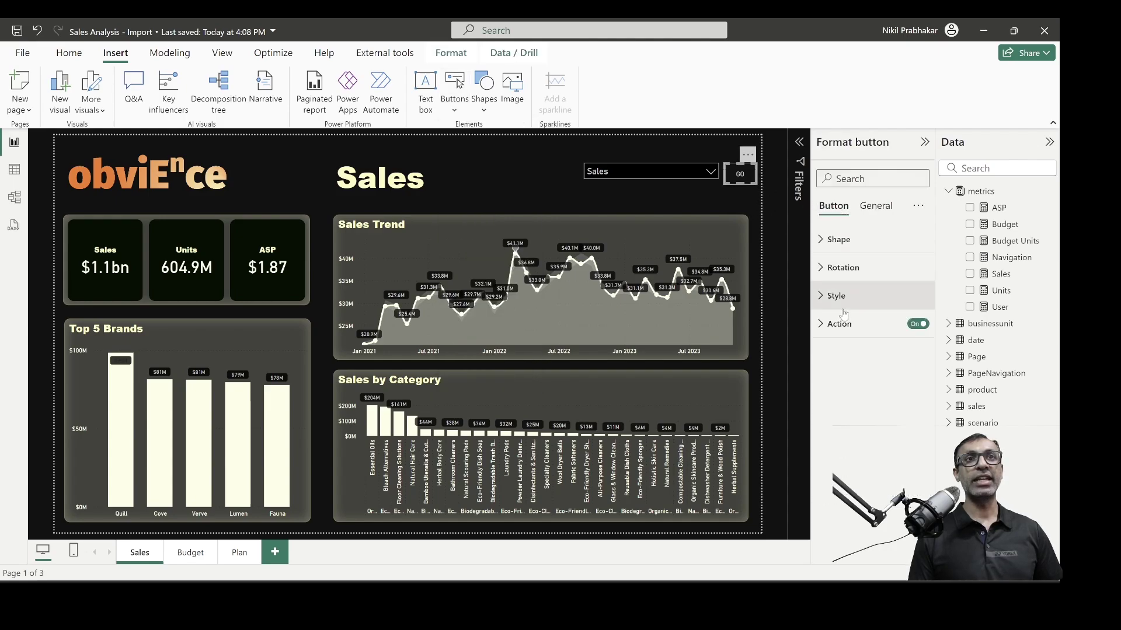
Check that the GO button's Action destination uses Field value: Navigation, then cancel and collapse Action
{"action": "left_click", "coordinate": [841, 324]}
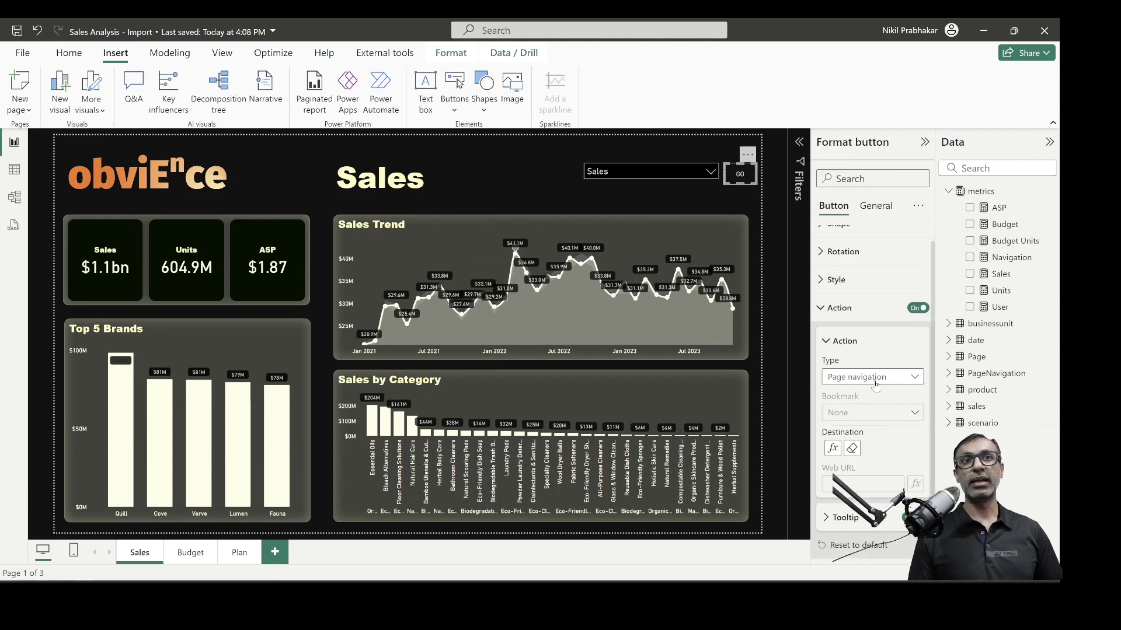
{"action": "left_click", "coordinate": [833, 449]}
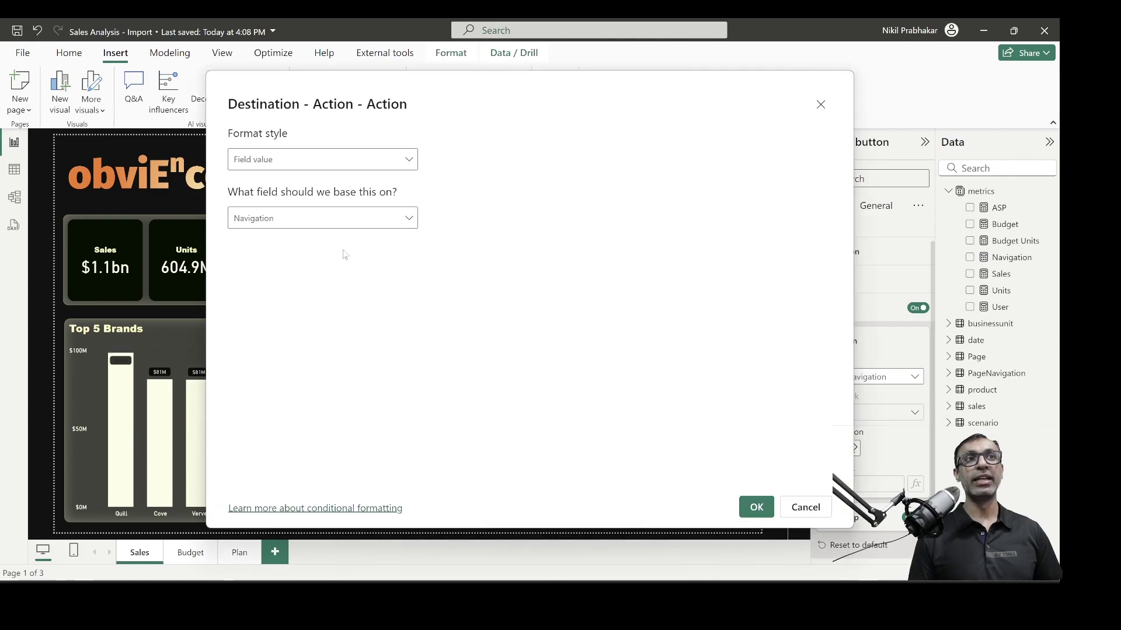
{"action": "left_click", "coordinate": [805, 507]}
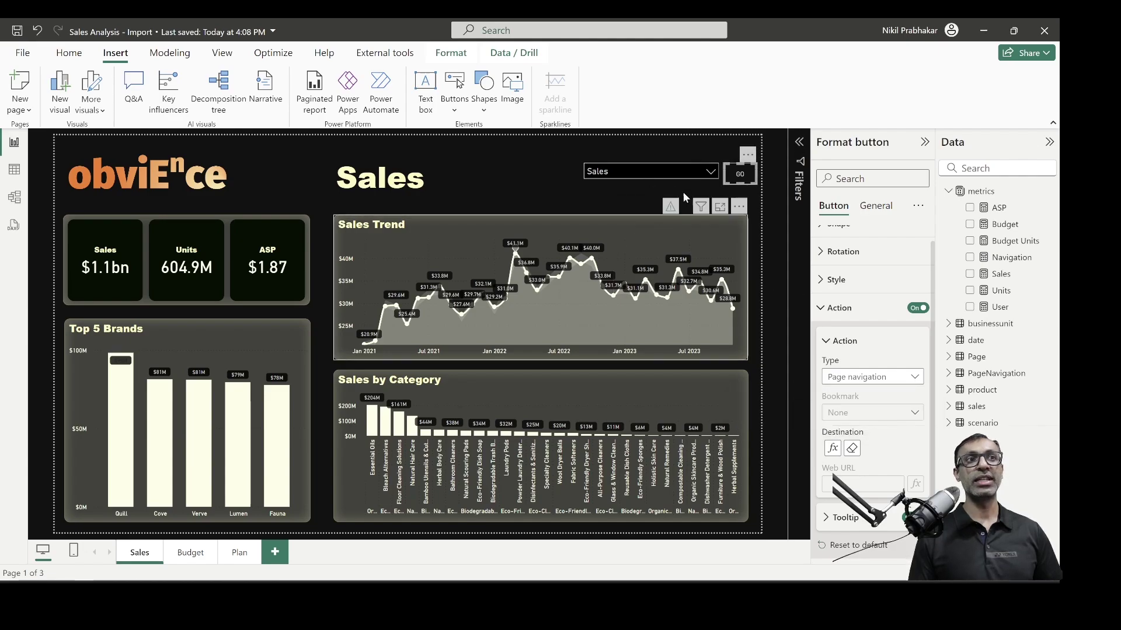
{"action": "scroll", "coordinate": [873, 257], "scroll_direction": "up", "scroll_amount": 1}
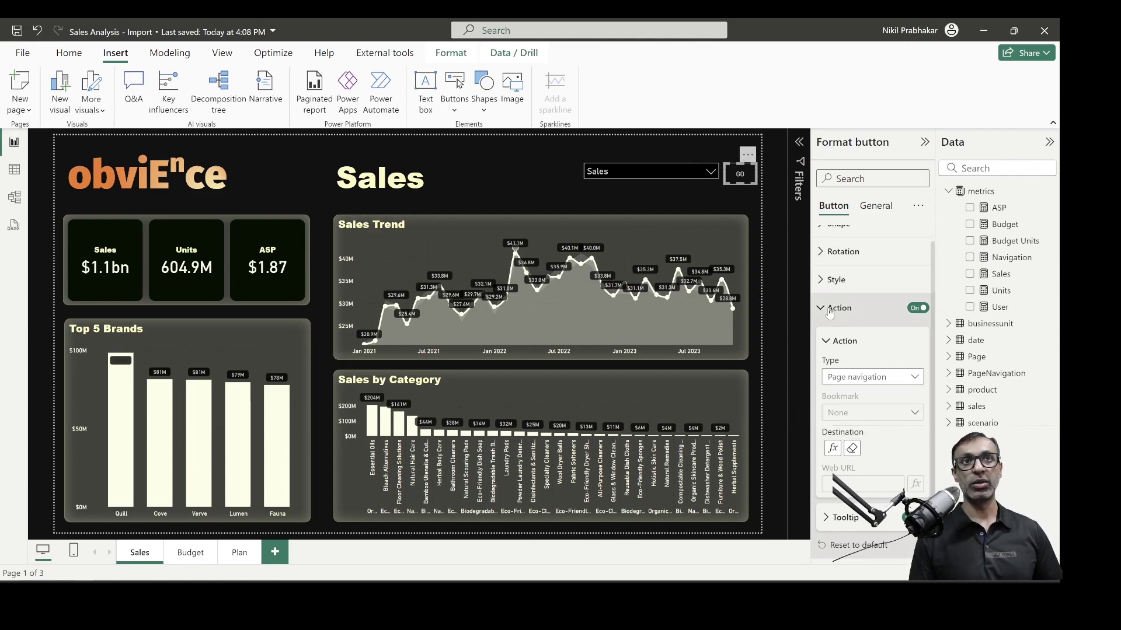
{"action": "left_click", "coordinate": [828, 318]}
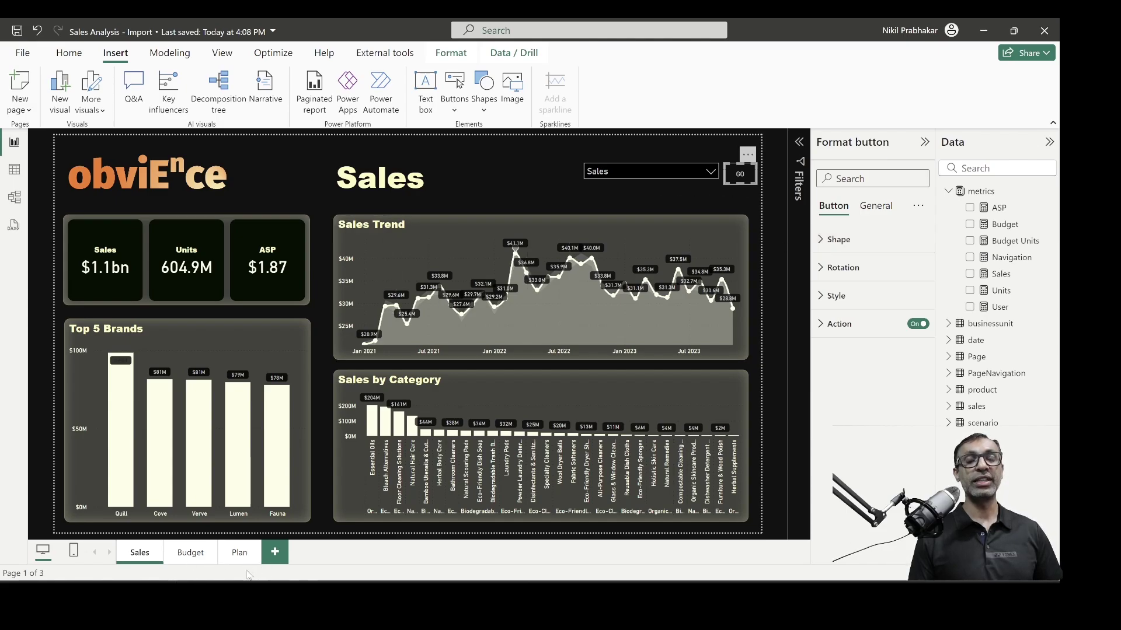
Switch to Table view and display the PageNavigation table's rows
{"action": "left_click", "coordinate": [14, 169]}
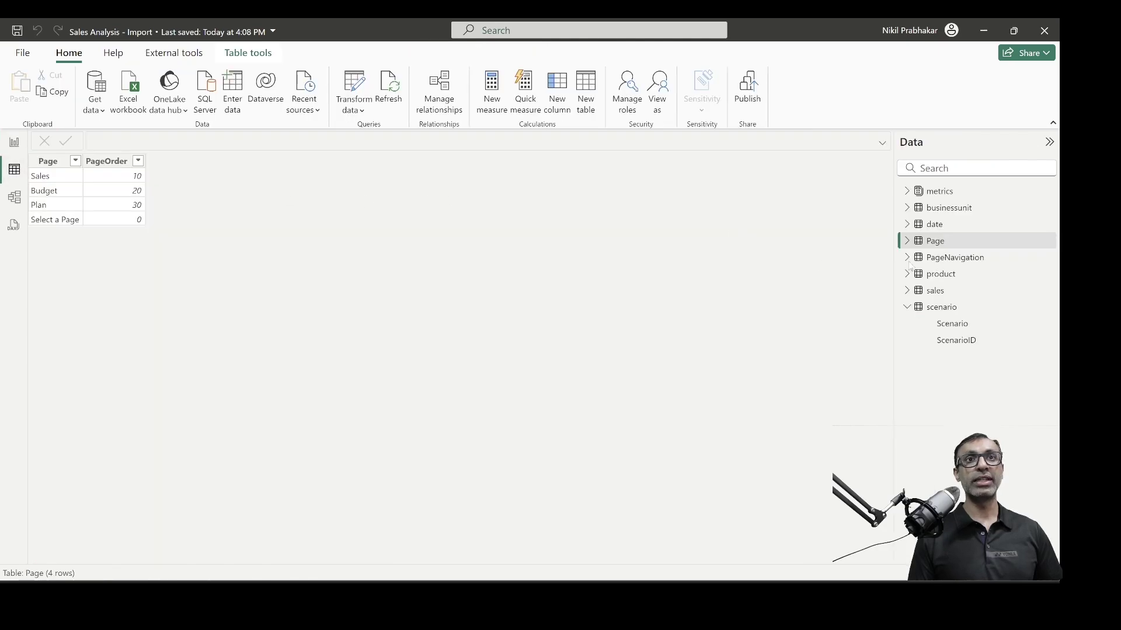
{"action": "left_click", "coordinate": [906, 308]}
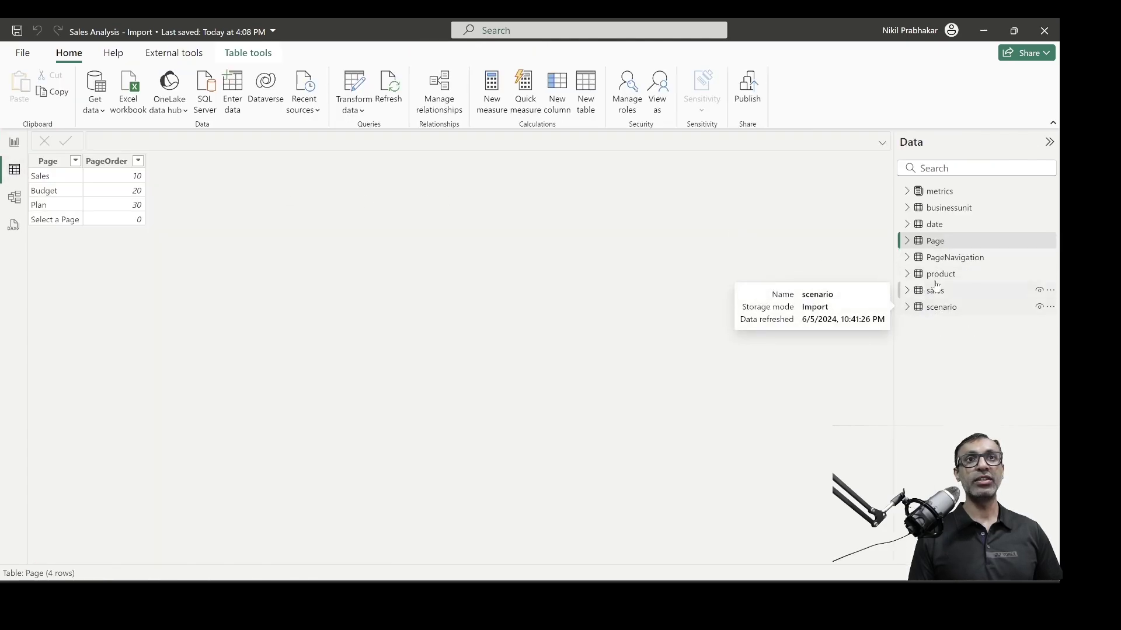
{"action": "left_click", "coordinate": [962, 260]}
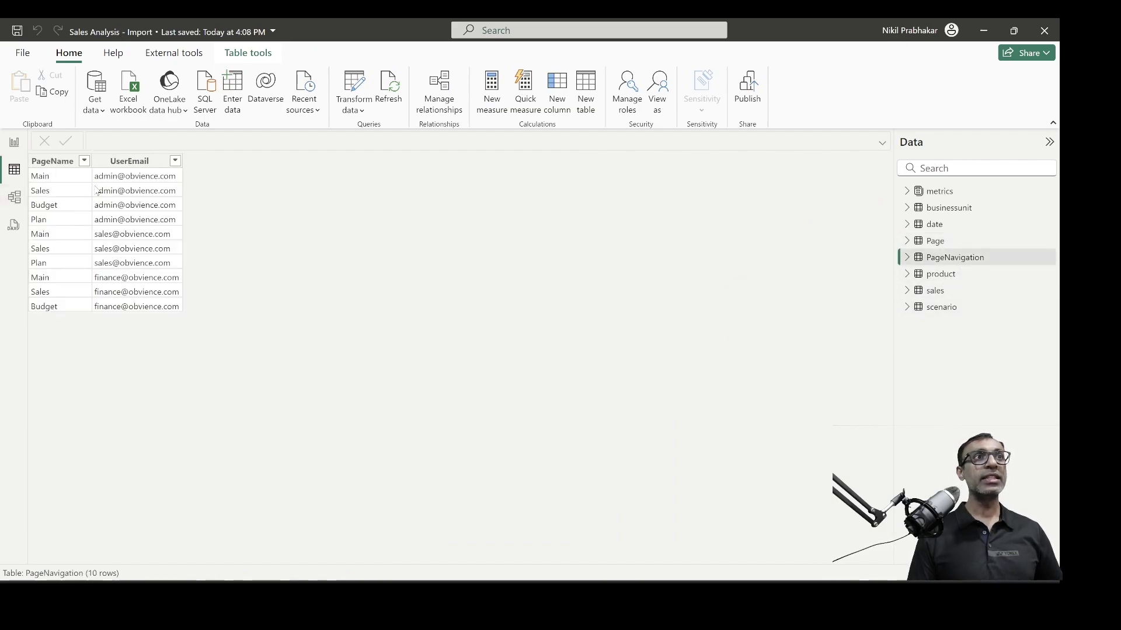
Review the PageName and UserEmail columns pairing Main, Sales, Budget and Plan pages with users
{"action": "left_click", "coordinate": [56, 181]}
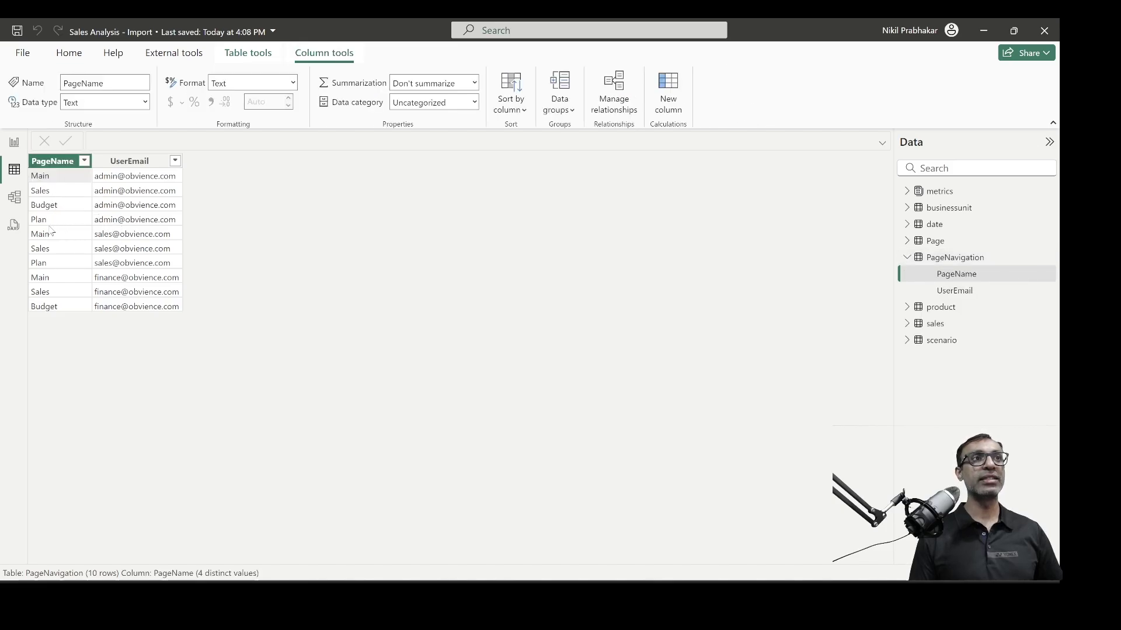
{"action": "left_click", "coordinate": [49, 218]}
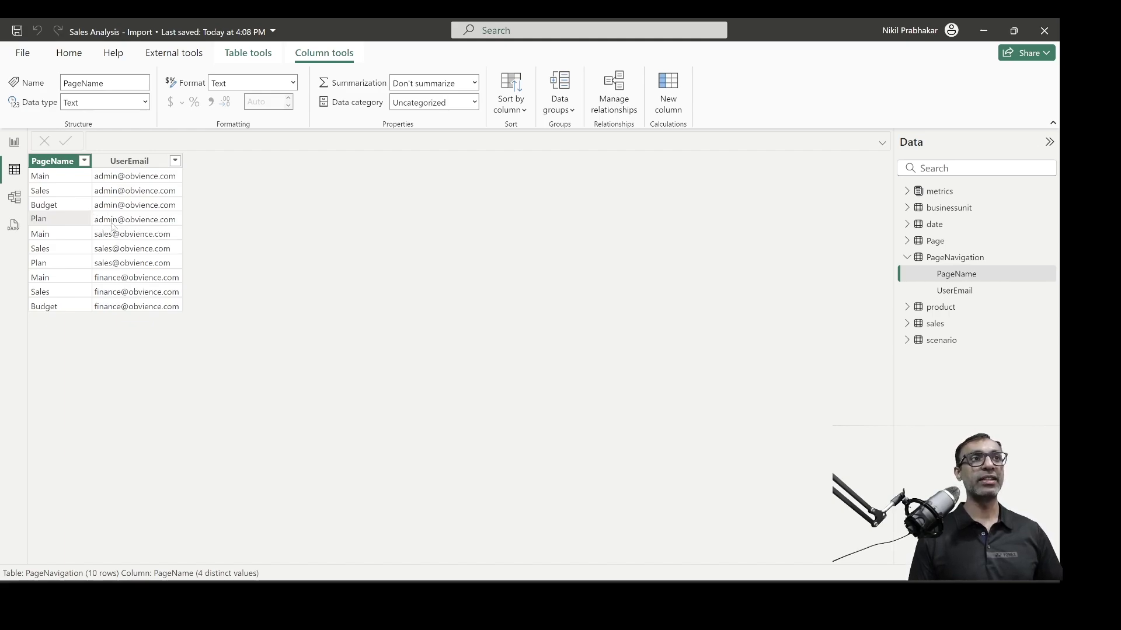
{"action": "left_click", "coordinate": [120, 161]}
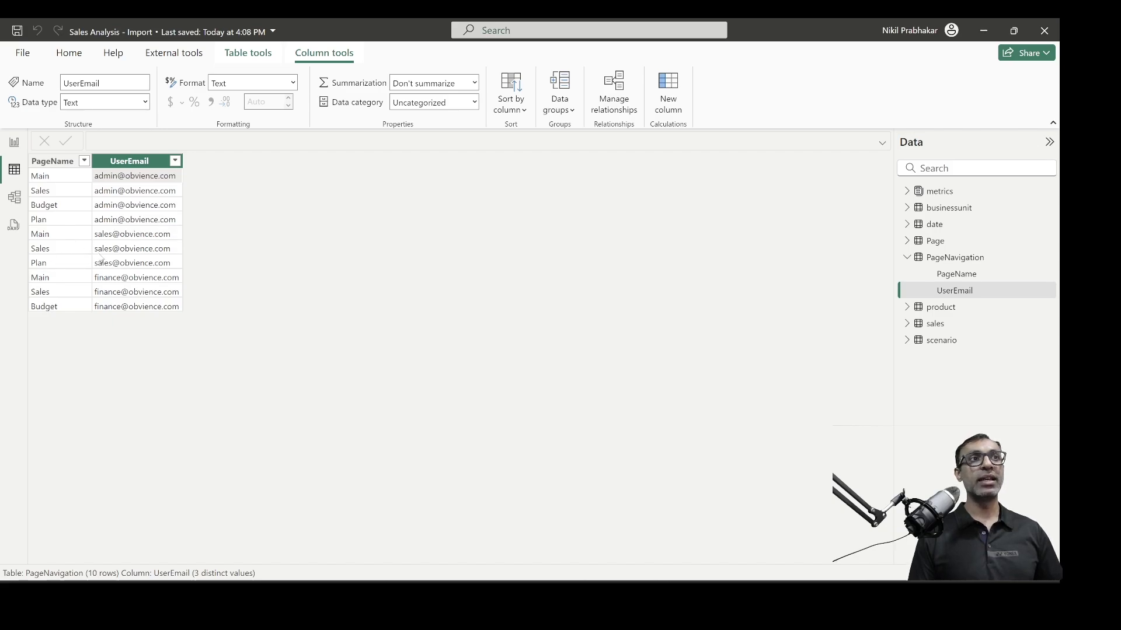
{"action": "left_click", "coordinate": [51, 253]}
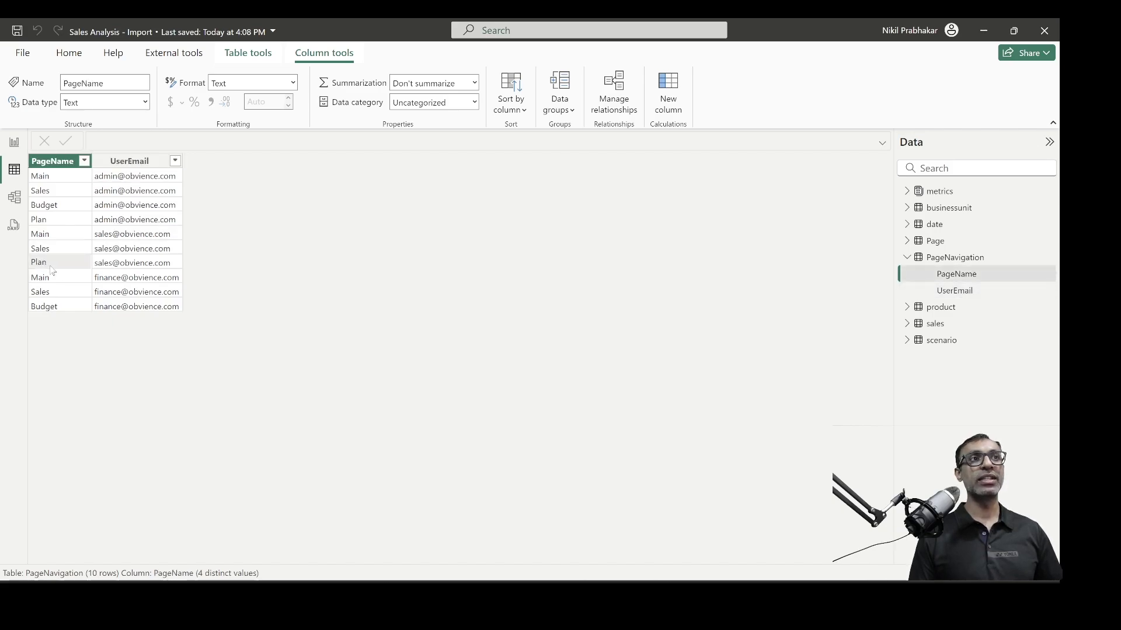
{"action": "left_click", "coordinate": [106, 301]}
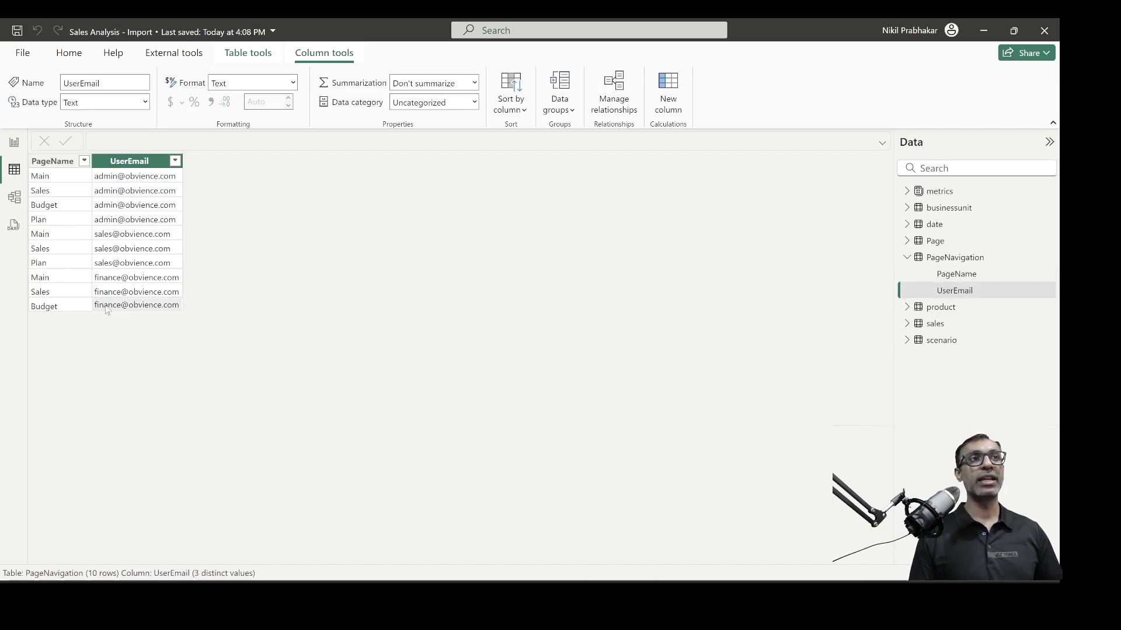
{"action": "left_click", "coordinate": [65, 310]}
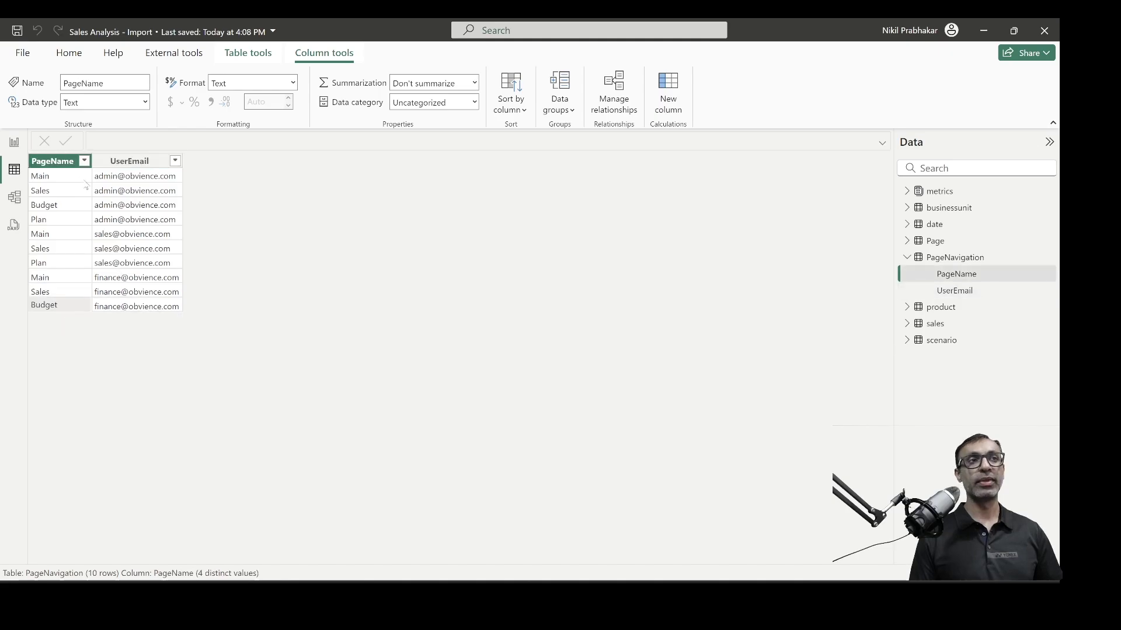
{"action": "left_click", "coordinate": [14, 141]}
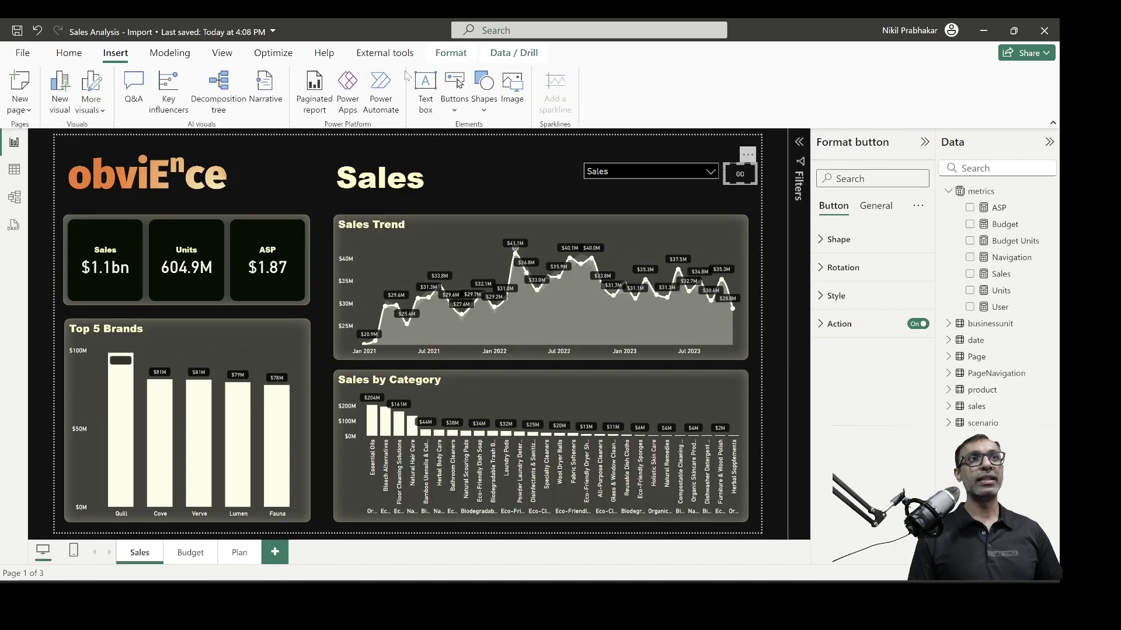
{"action": "left_click", "coordinate": [169, 52]}
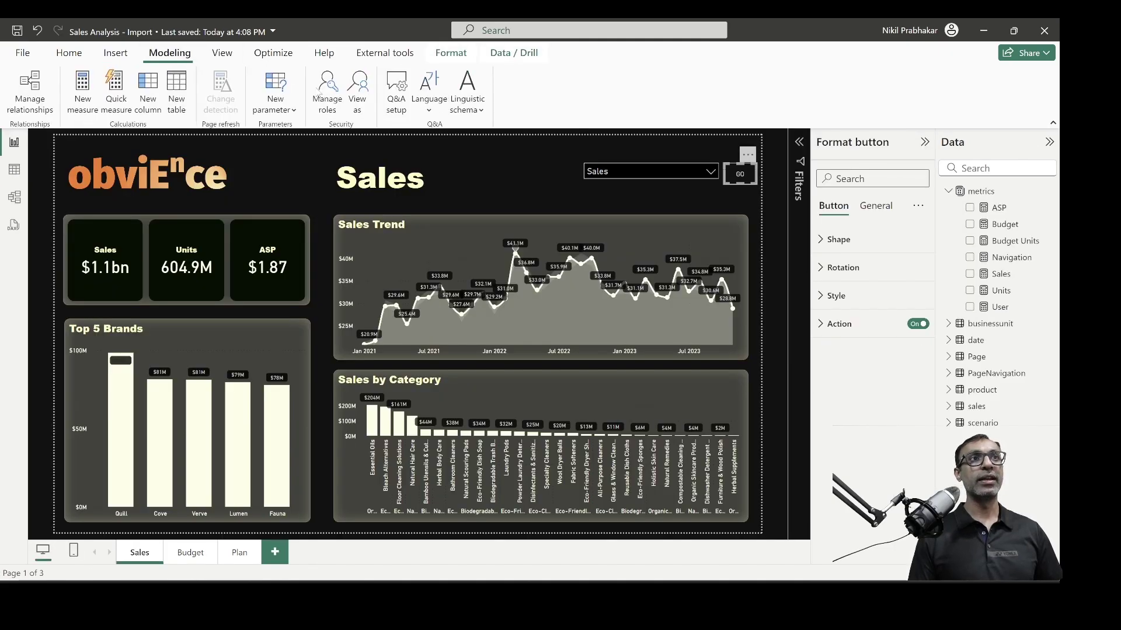
{"action": "left_click", "coordinate": [362, 92]}
{"action": "left_click", "coordinate": [420, 255]}
{"action": "left_click", "coordinate": [421, 234]}
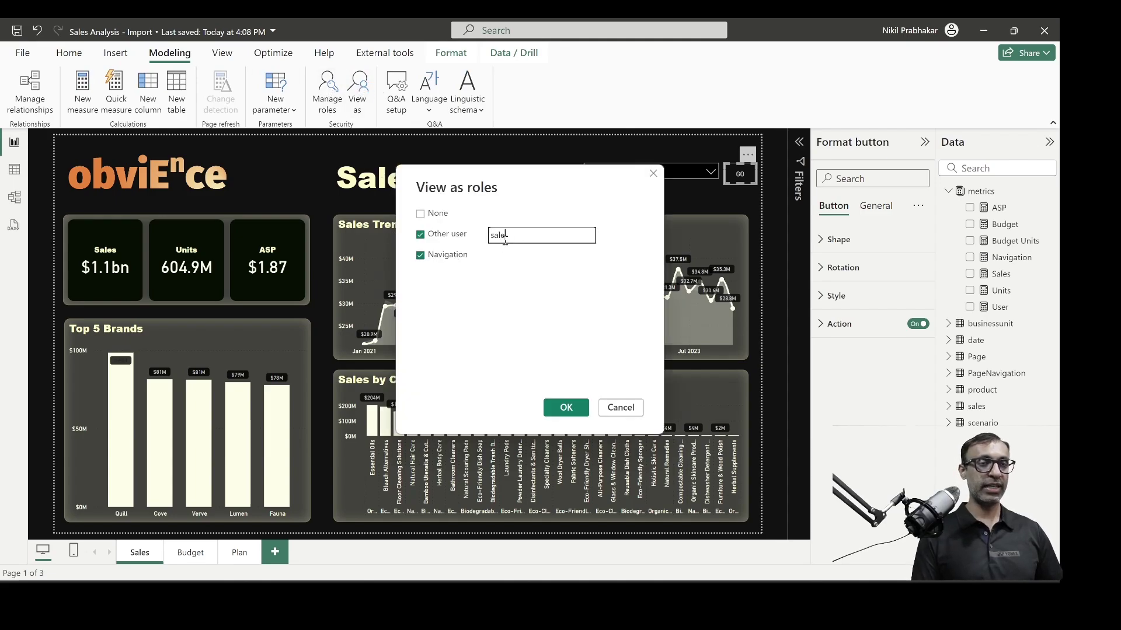
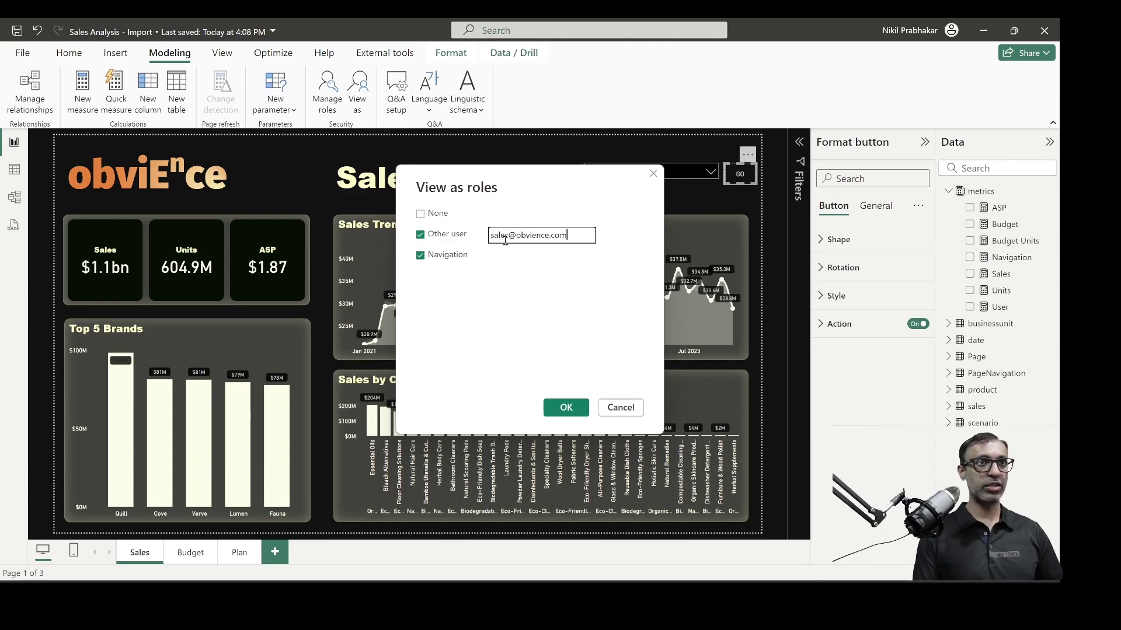
{"action": "key", "text": "Return"}
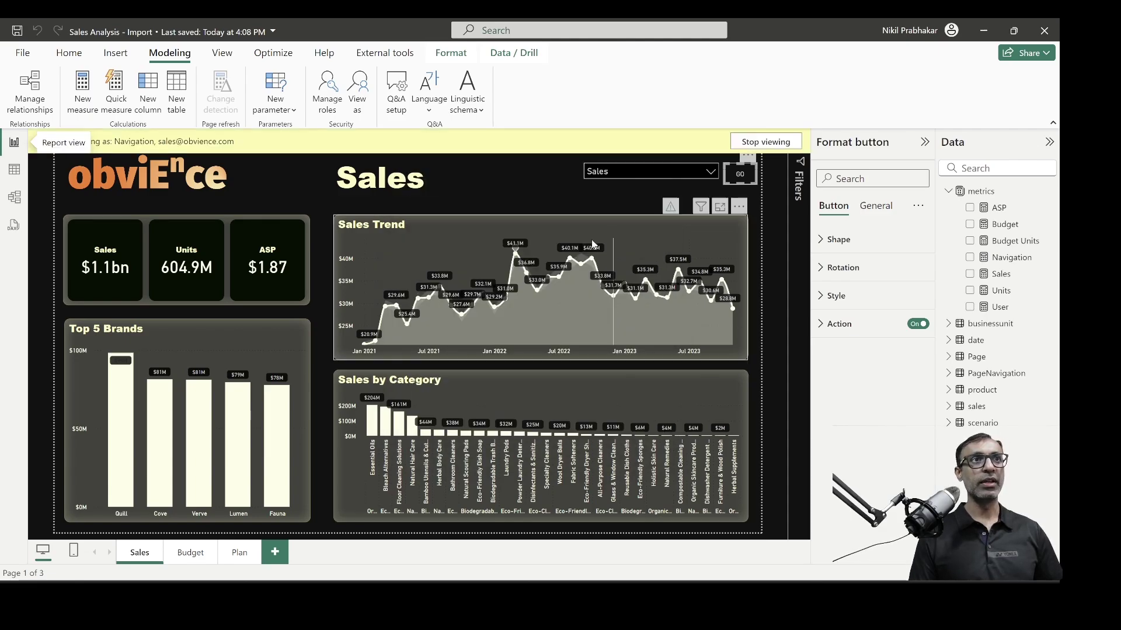
{"action": "left_click", "coordinate": [706, 172]}
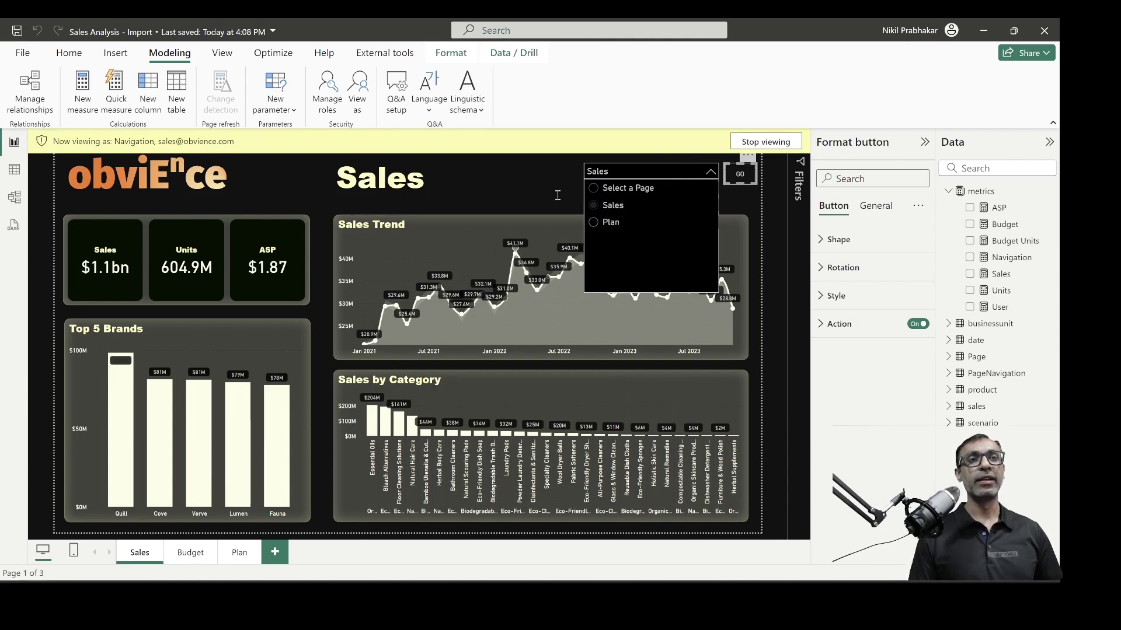
{"action": "left_click", "coordinate": [765, 142]}
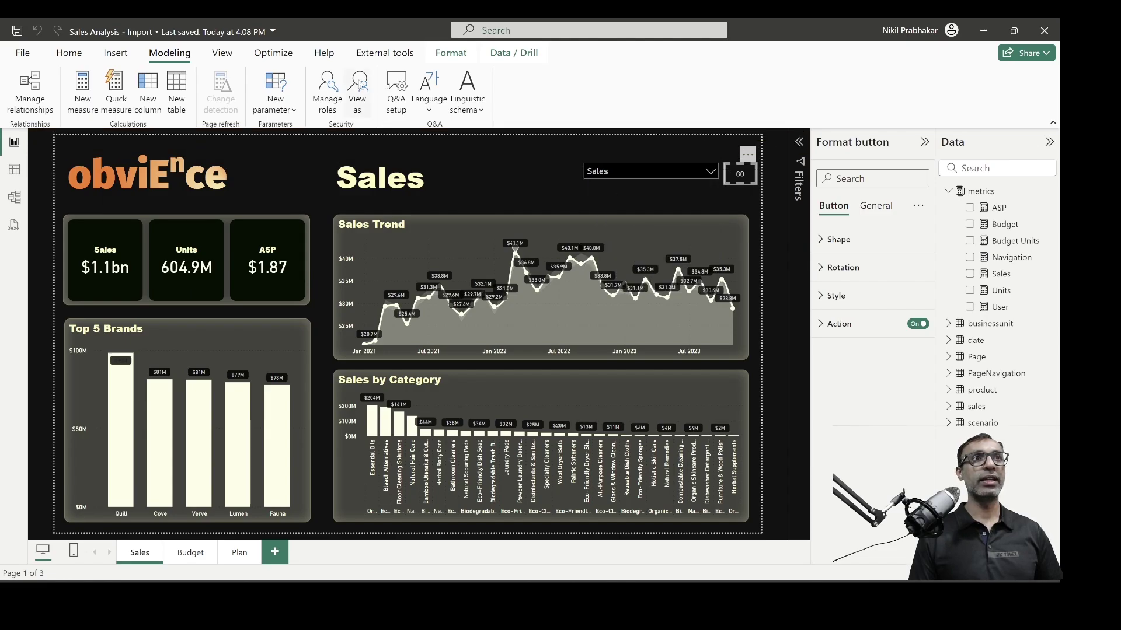
{"action": "left_click", "coordinate": [420, 255]}
{"action": "left_click", "coordinate": [566, 405]}
{"action": "left_click", "coordinate": [642, 171]}
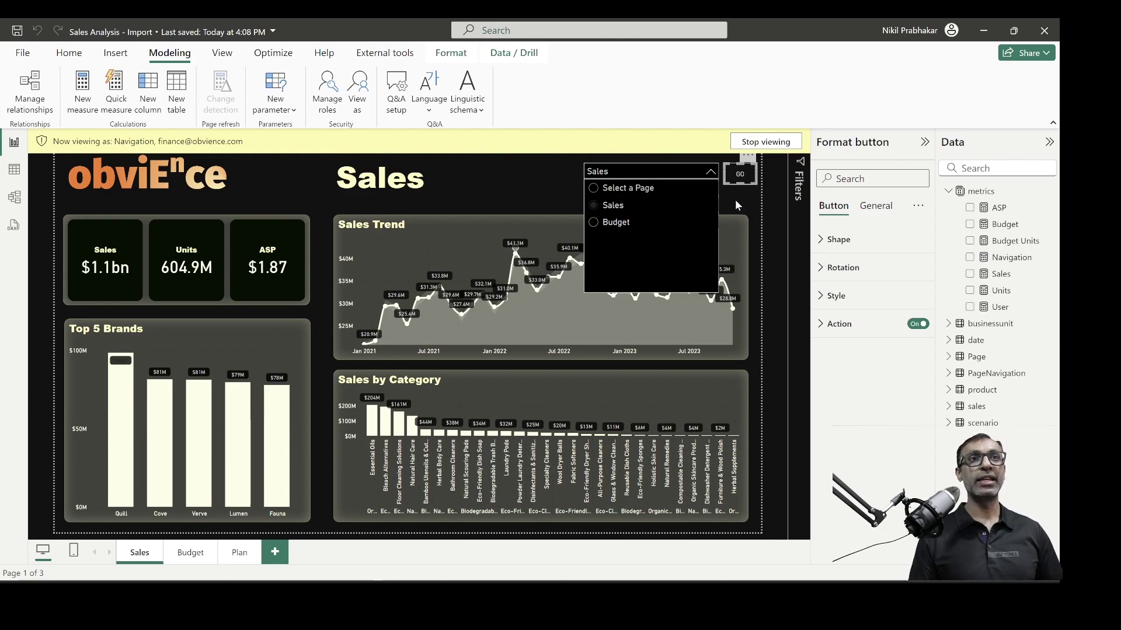
{"action": "left_click", "coordinate": [764, 145]}
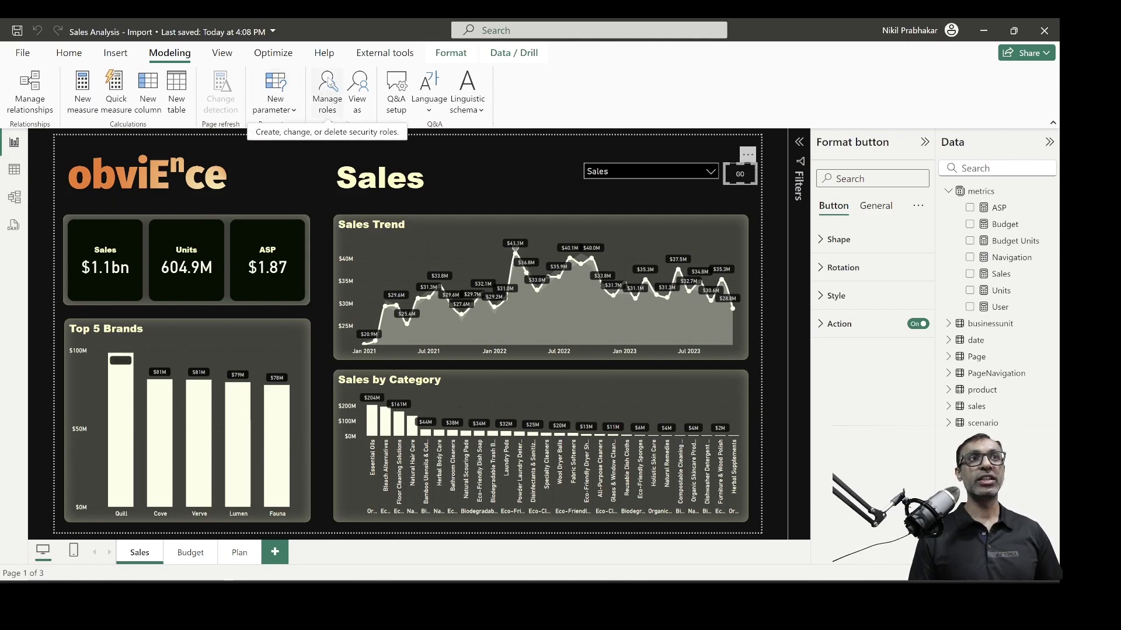
Inspect the Navigation role's CONTAINS filter on the Page table, then show User = USERPRINCIPALNAME()
{"action": "left_click", "coordinate": [342, 110]}
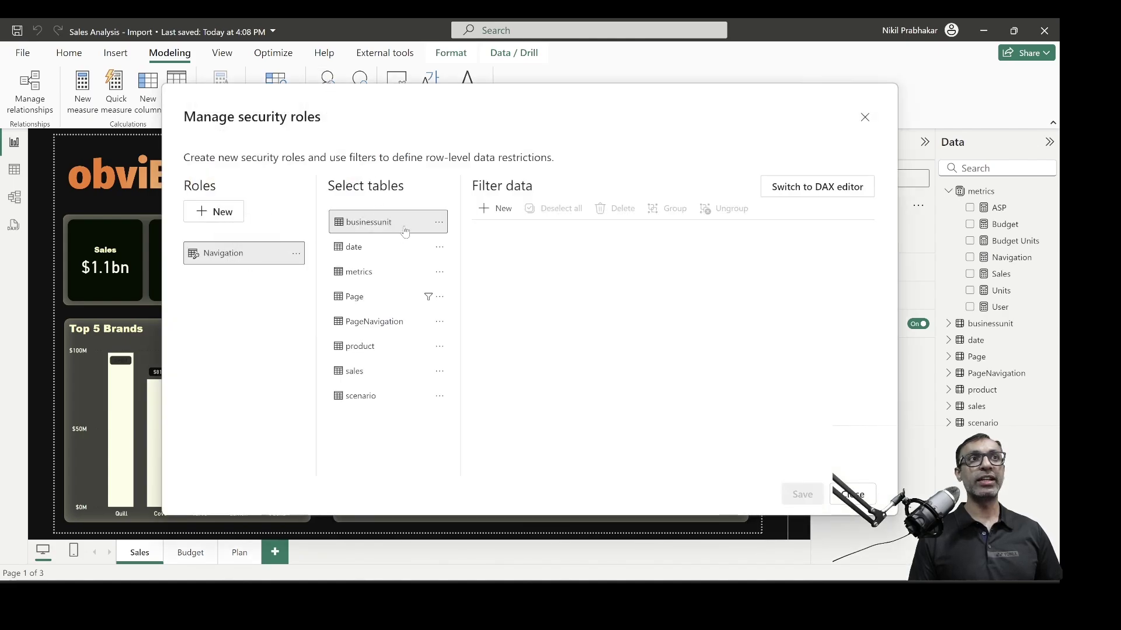
{"action": "left_click", "coordinate": [379, 299]}
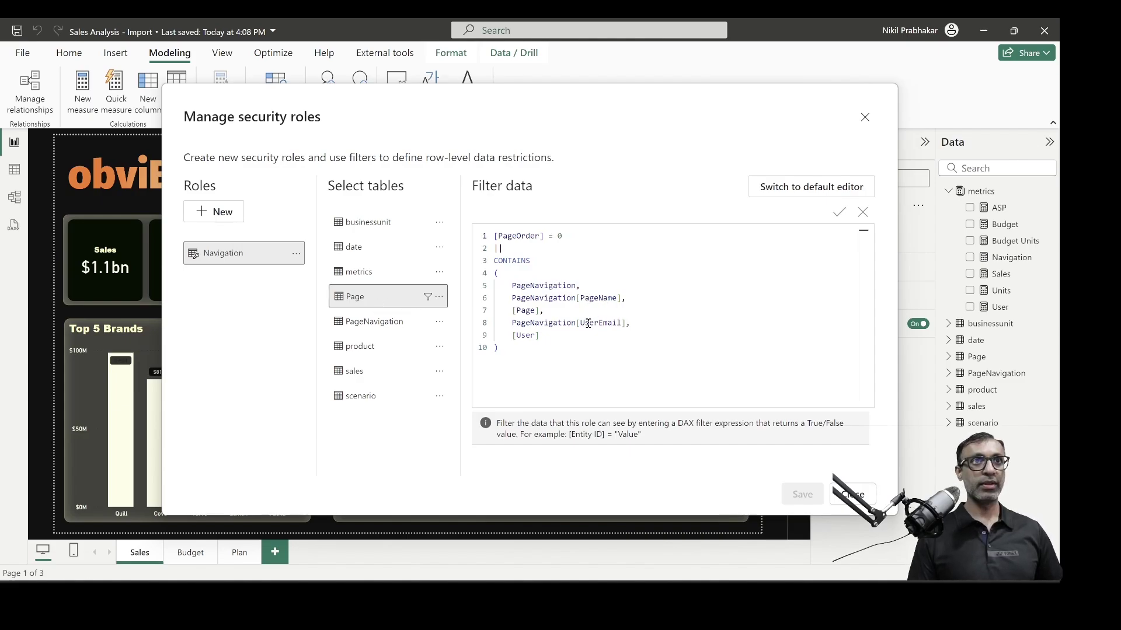
{"action": "left_click_drag", "start_coordinate": [560, 375], "coordinate": [537, 319]}
{"action": "left_click", "coordinate": [554, 359]}
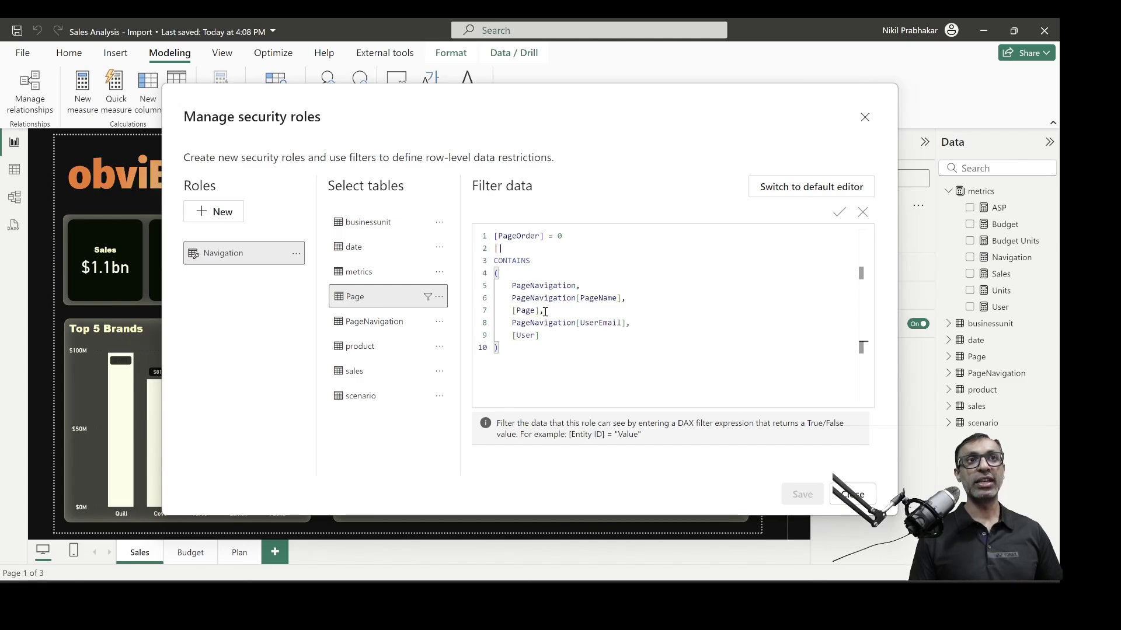
{"action": "left_click", "coordinate": [590, 298]}
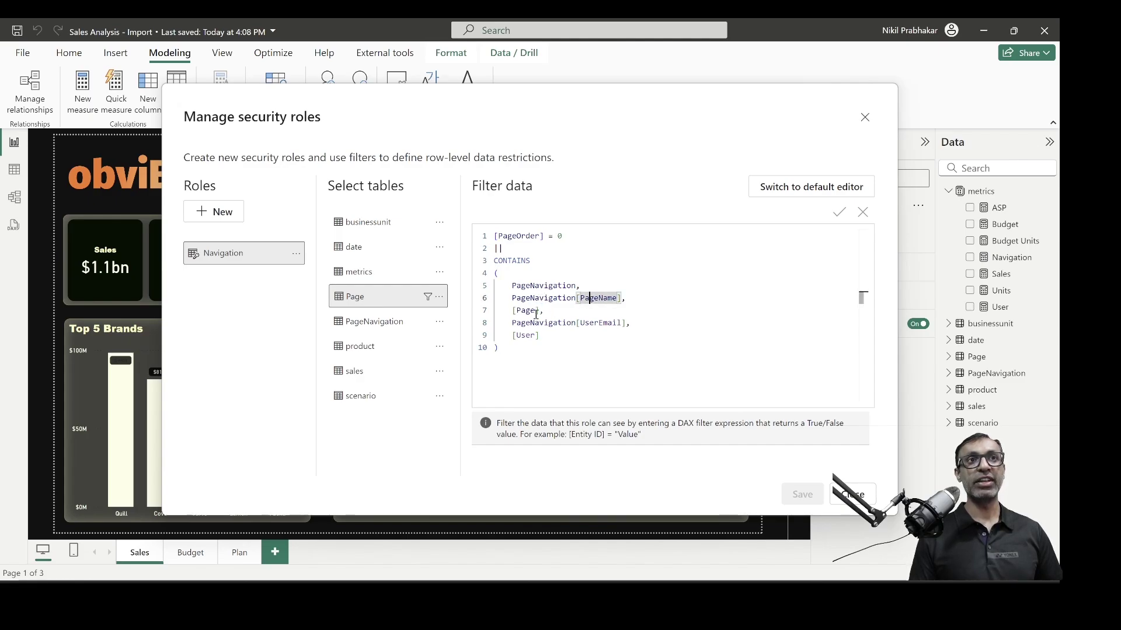
{"action": "left_click", "coordinate": [560, 346]}
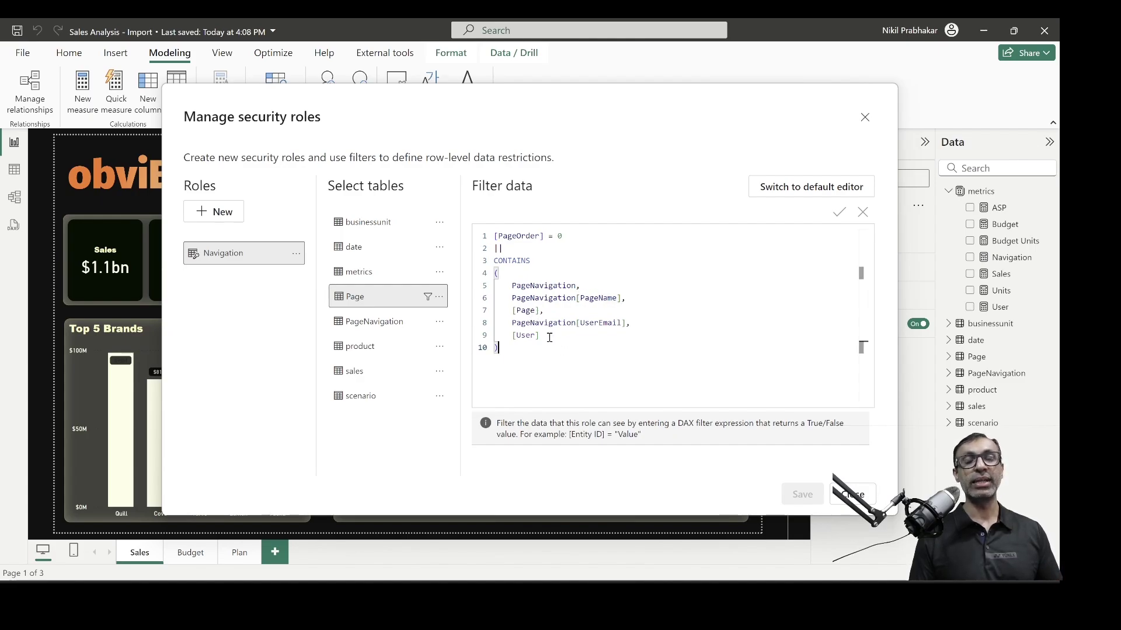
{"action": "left_click", "coordinate": [538, 337]}
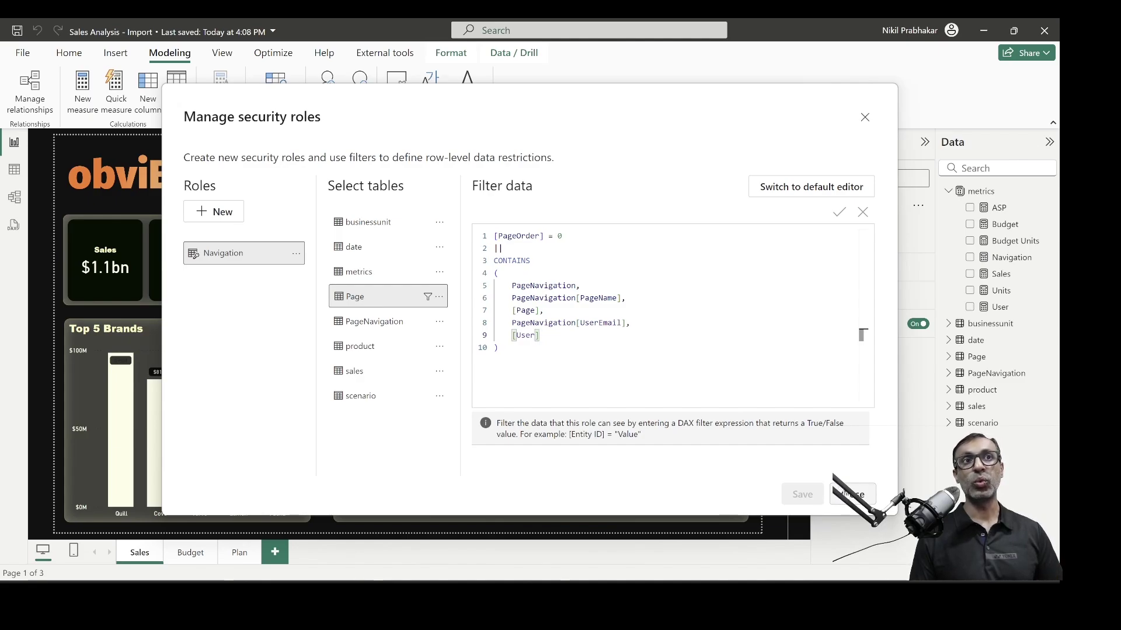
{"action": "left_click", "coordinate": [850, 494]}
{"action": "left_click", "coordinate": [999, 307]}
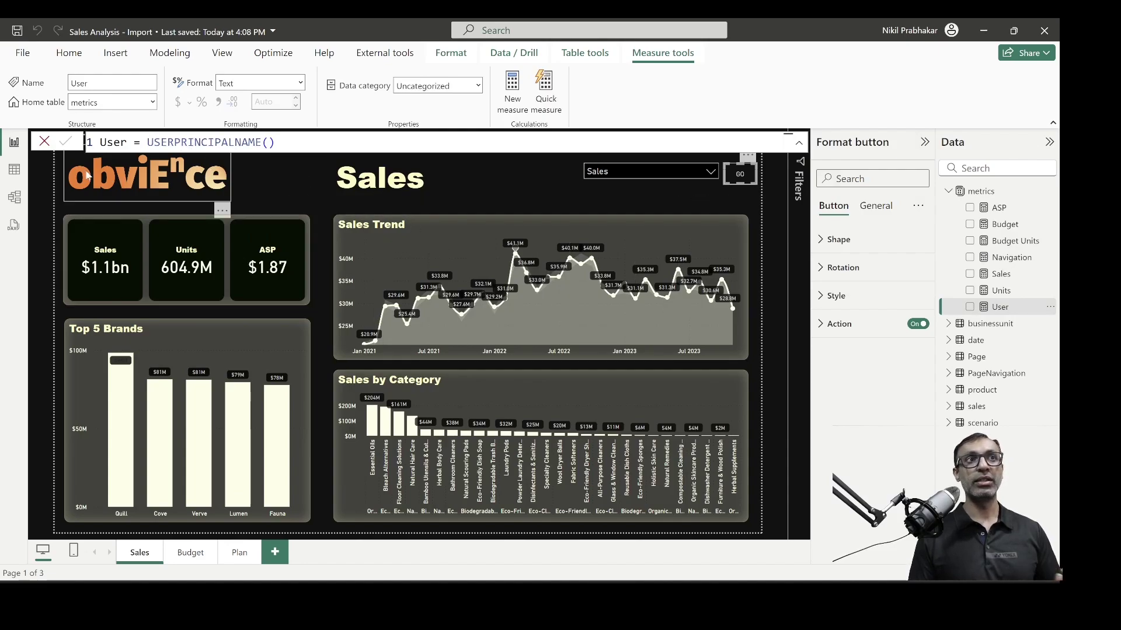
{"action": "left_click", "coordinate": [15, 171]}
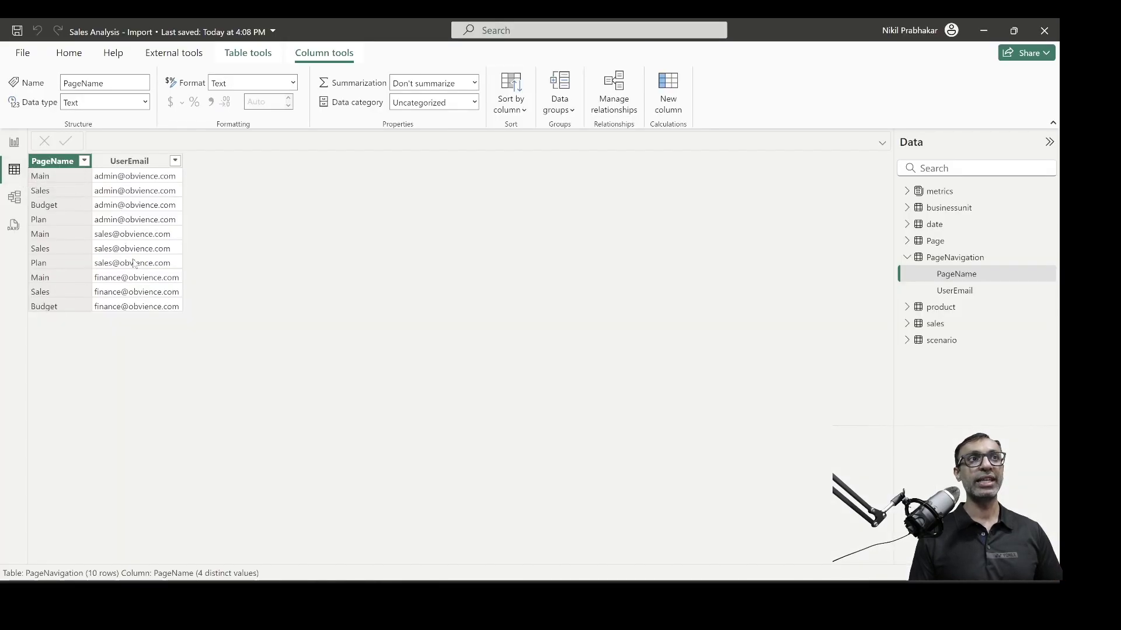
{"action": "left_click", "coordinate": [130, 293]}
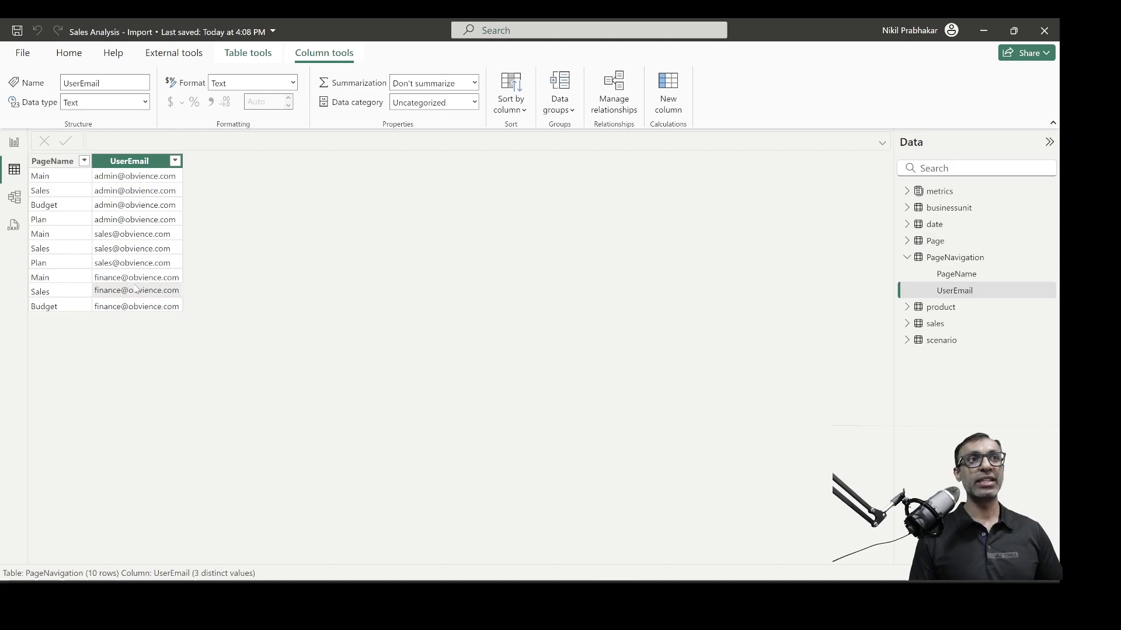
{"action": "left_click", "coordinate": [21, 150]}
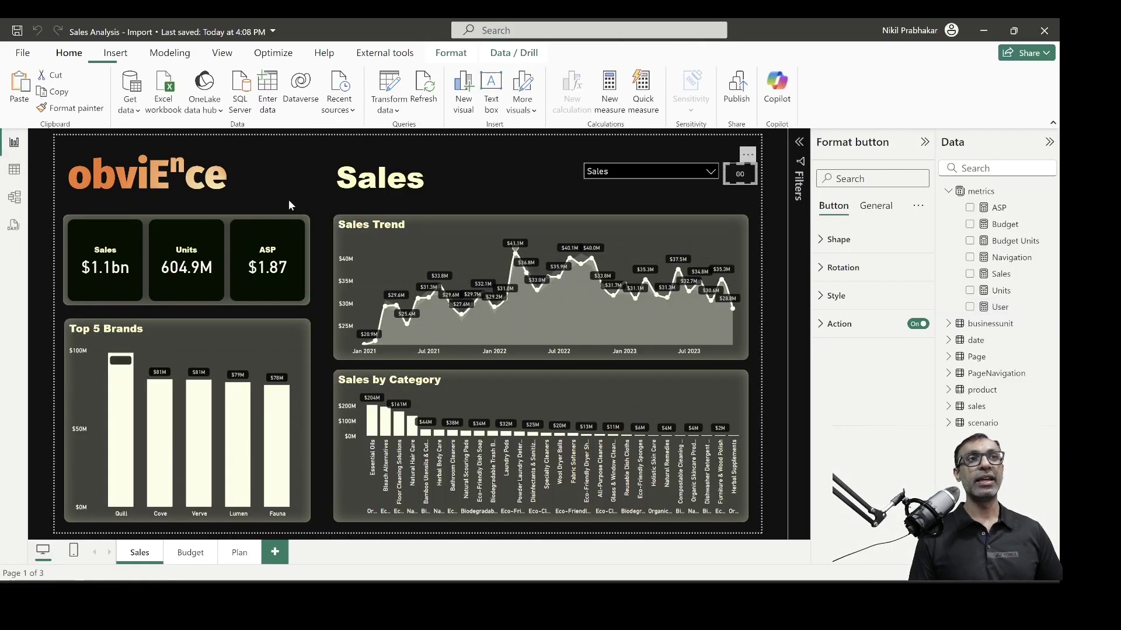
{"action": "left_click", "coordinate": [695, 171]}
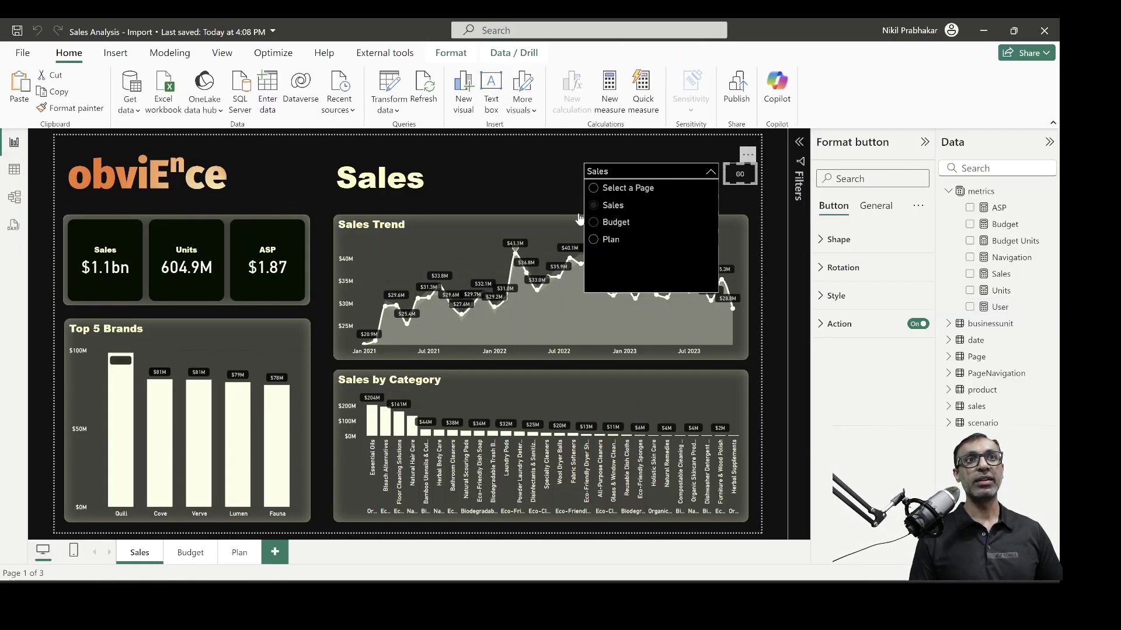
{"action": "left_click", "coordinate": [555, 198]}
{"action": "left_click", "coordinate": [616, 199]}
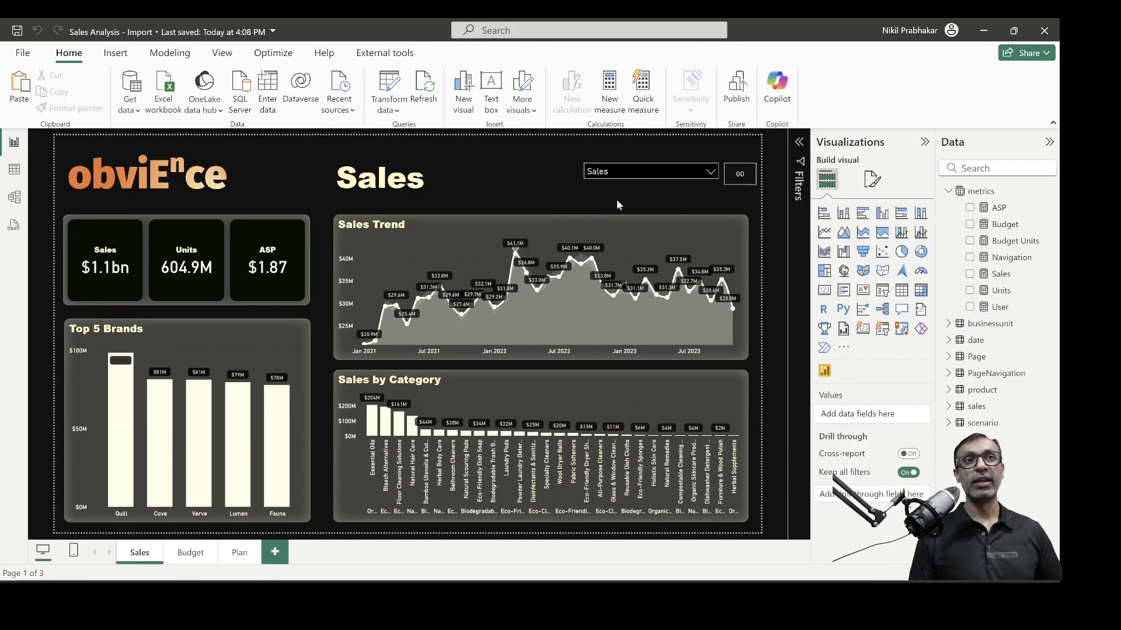